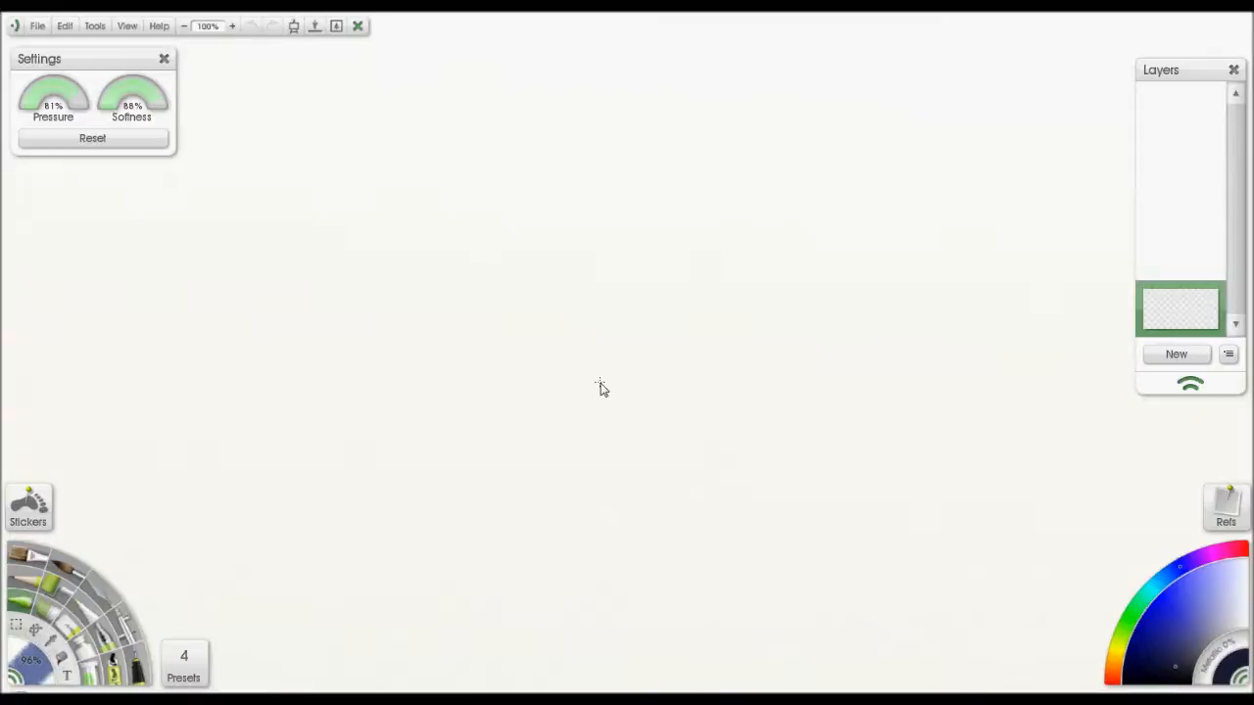
Step: Load examplesky.png as a pinned reference image
key(r)
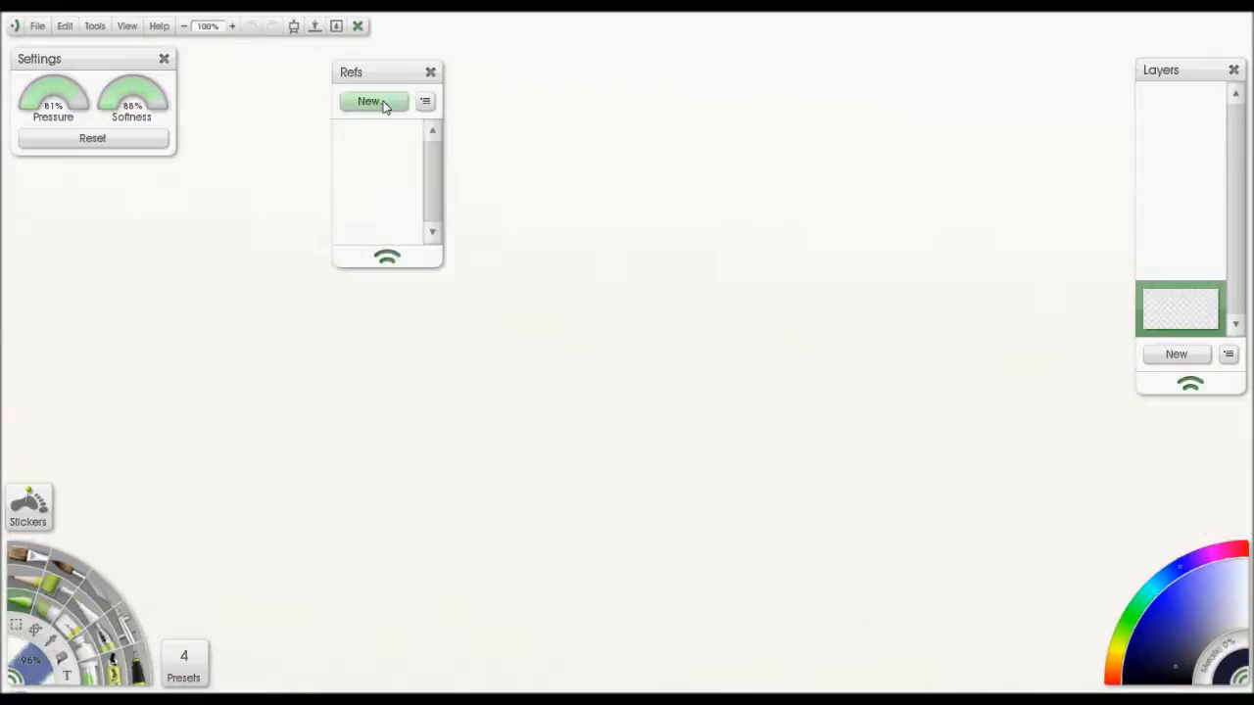
click(383, 103)
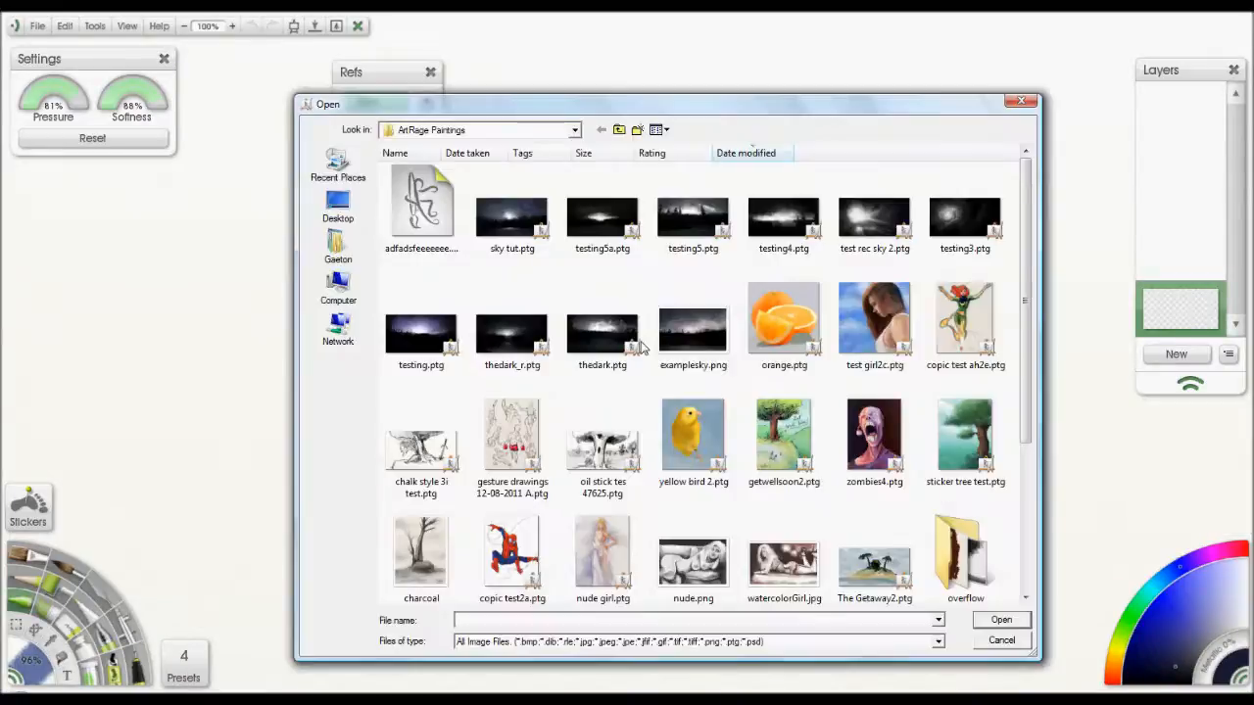
double_click(693, 330)
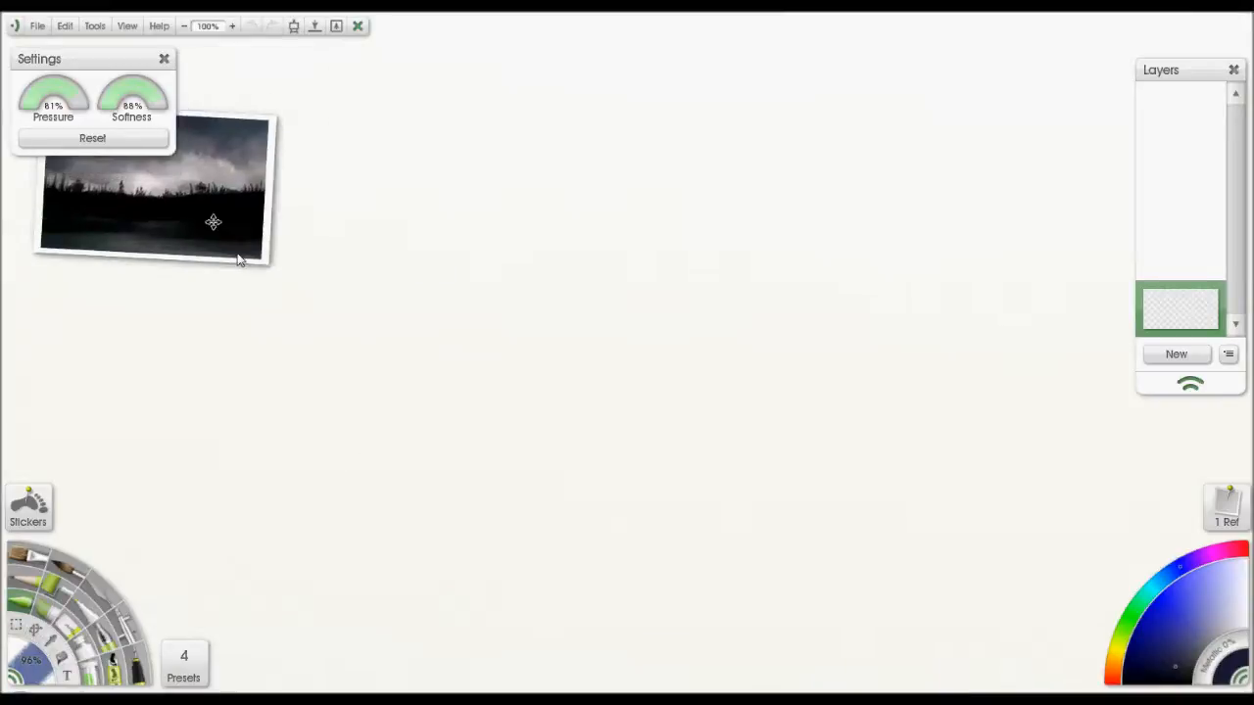
Step: Shrink the pinned sky reference and place it directly below the brush settings, clear of the painting area
drag(209, 218, 682, 374)
drag(823, 385, 826, 364)
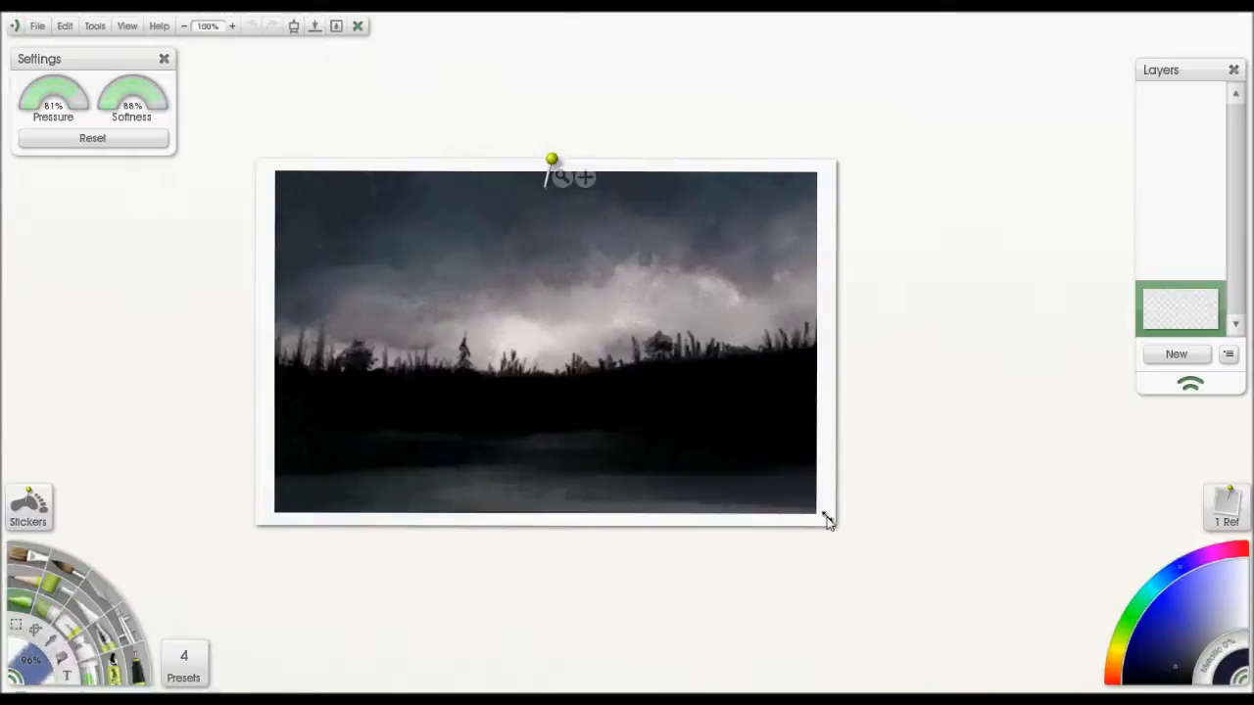
drag(826, 515, 659, 427)
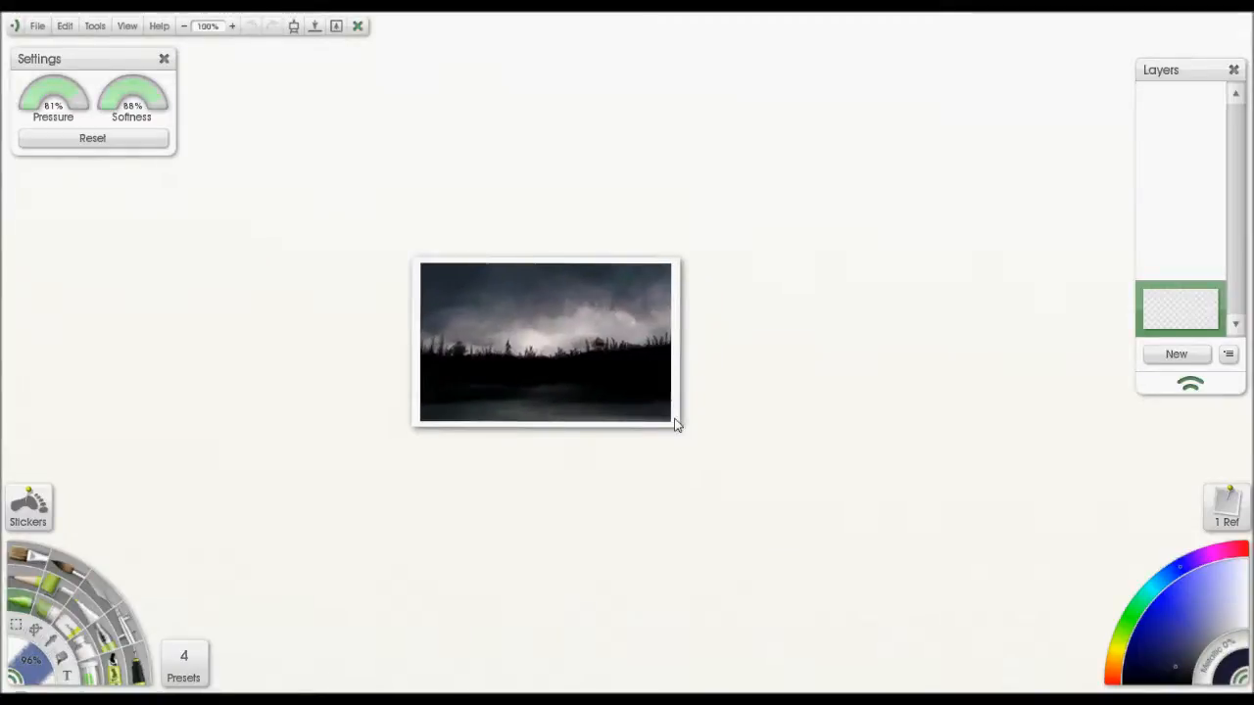
drag(630, 378, 241, 288)
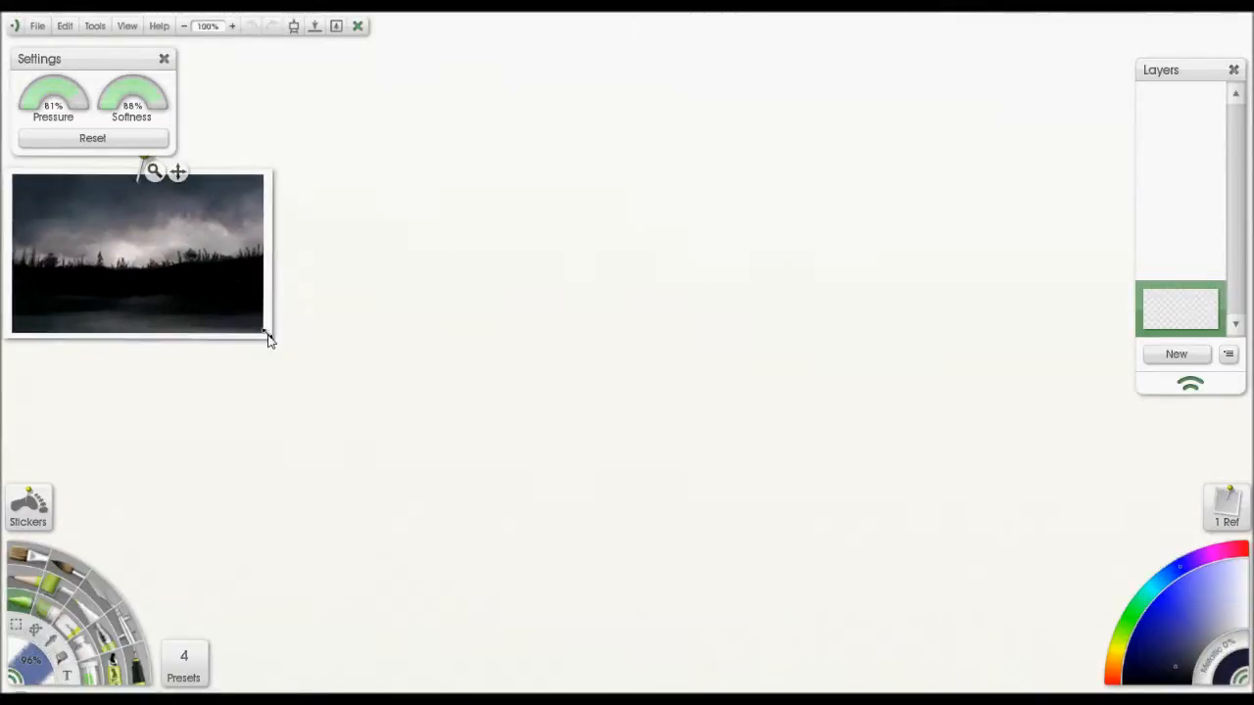
drag(267, 337, 215, 301)
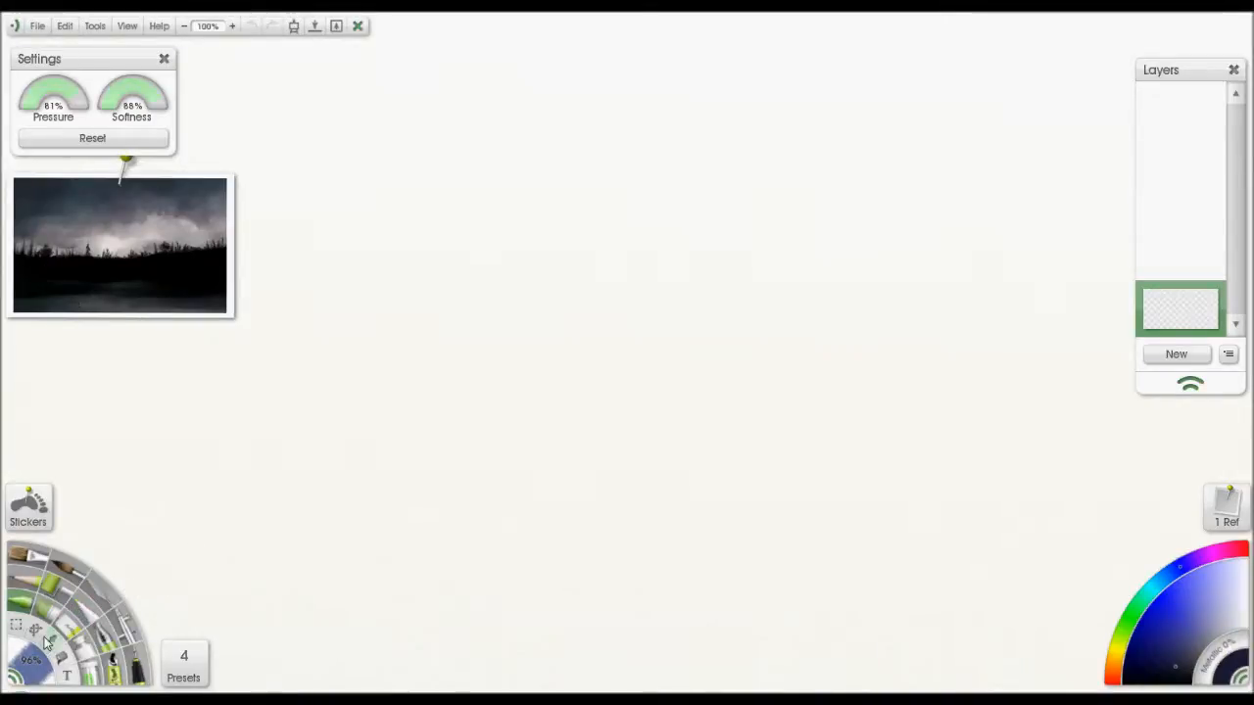
Step: Paint a large near-black blue mass across the middle of the canvas with the brush size at 157%
mouse_move(497, 470)
mouse_down()
mouse_move(585, 486)
mouse_move(561, 498)
mouse_up()
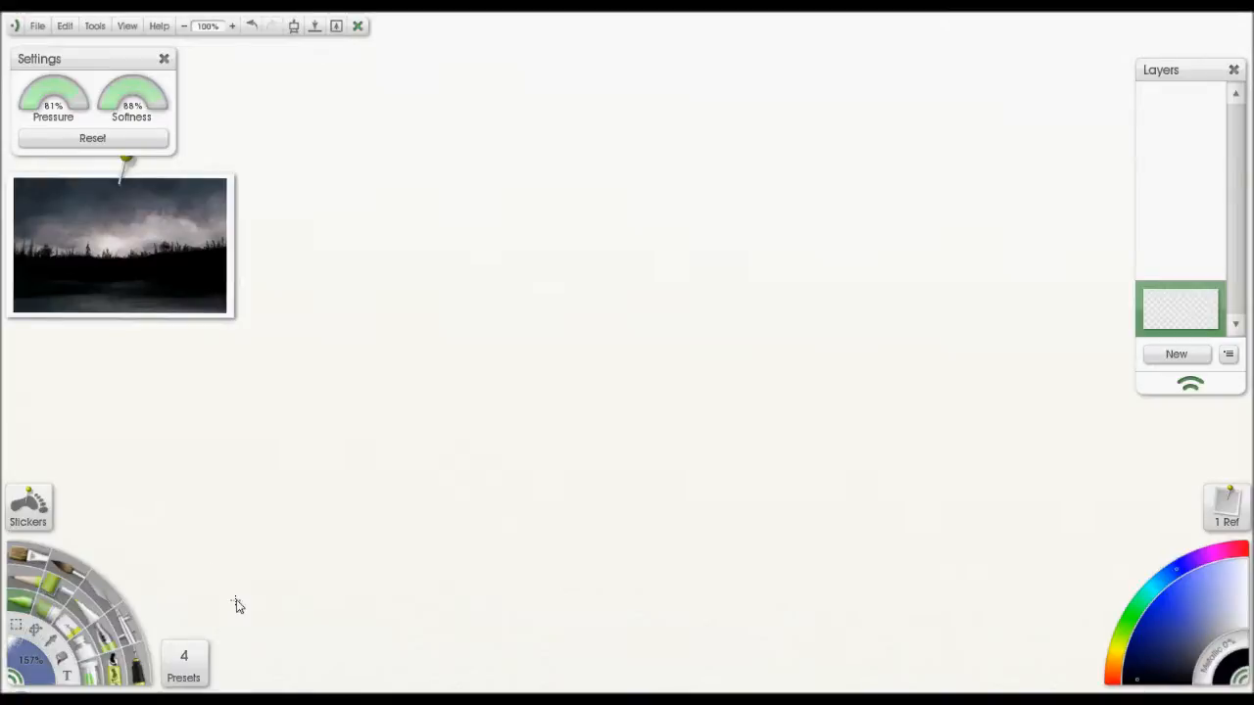
mouse_move(555, 352)
mouse_down()
mouse_move(434, 342)
mouse_move(465, 349)
mouse_move(512, 256)
mouse_move(705, 352)
mouse_move(588, 296)
mouse_move(775, 355)
mouse_move(653, 382)
mouse_move(523, 222)
mouse_move(859, 213)
mouse_move(481, 398)
mouse_move(915, 434)
mouse_move(778, 457)
mouse_move(641, 510)
mouse_move(846, 210)
mouse_move(930, 335)
mouse_move(879, 355)
mouse_move(938, 367)
mouse_move(487, 513)
mouse_move(430, 263)
mouse_move(479, 196)
mouse_move(523, 207)
mouse_move(663, 187)
mouse_move(916, 374)
mouse_move(479, 148)
mouse_move(378, 364)
mouse_move(447, 187)
mouse_move(374, 331)
mouse_move(806, 328)
mouse_up()
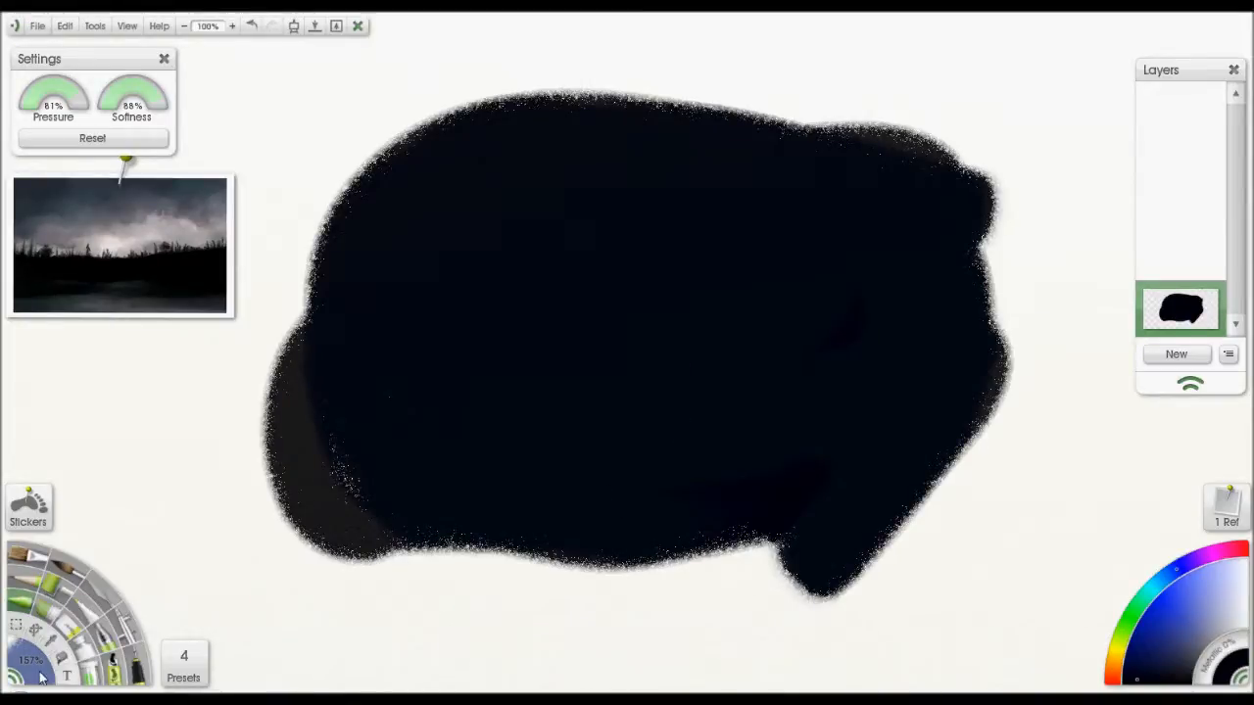
Step: Set the brush size to 100% and its softness to 85%, keeping the pressure at 81%
drag(40, 674, 19, 668)
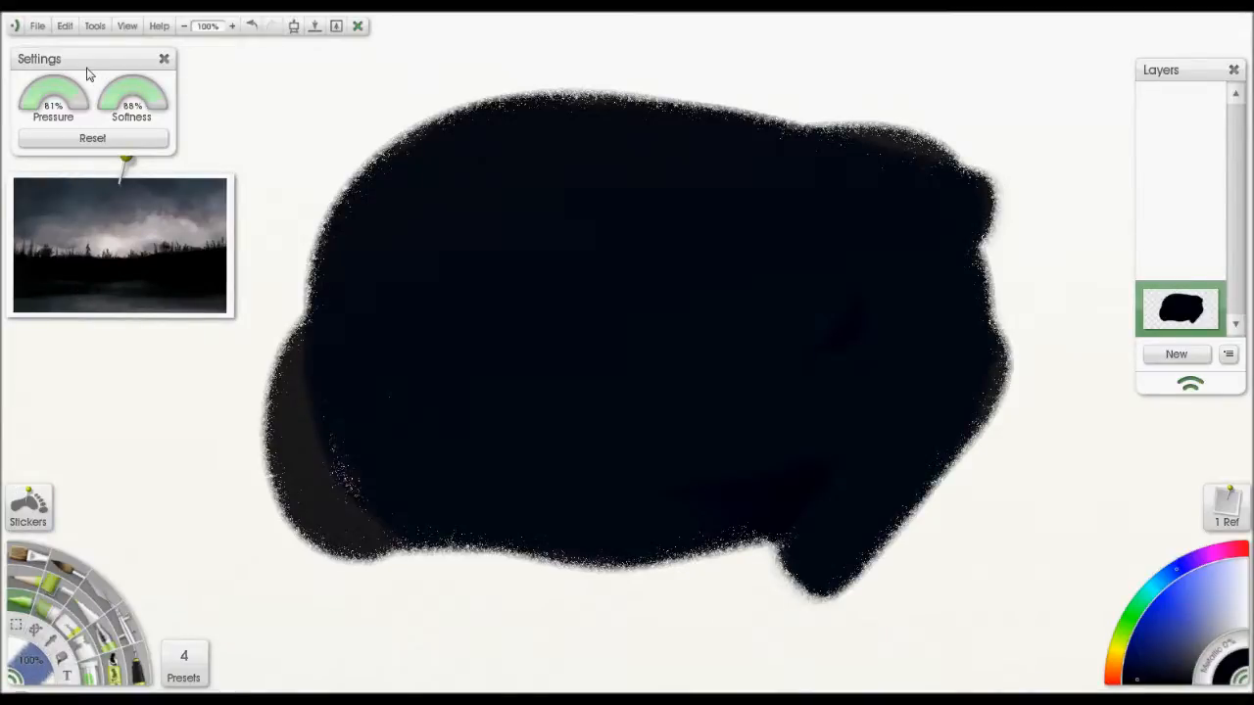
drag(103, 61, 109, 60)
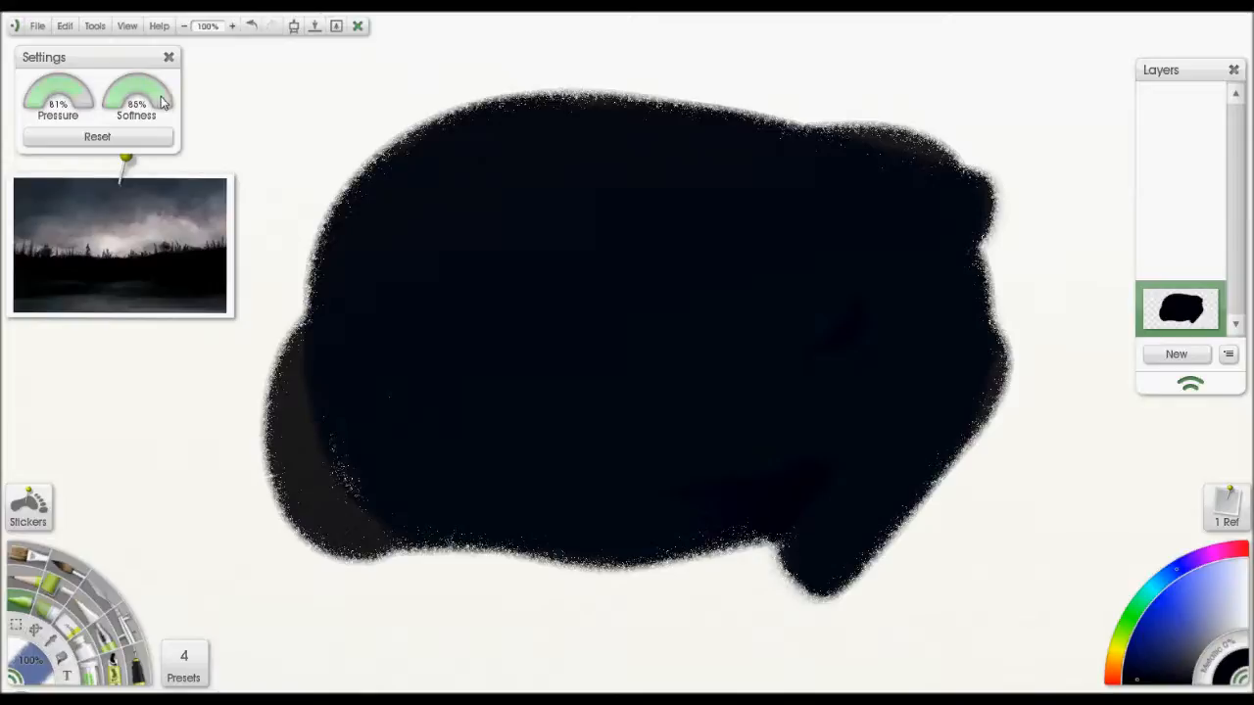
click(86, 136)
drag(83, 102, 78, 101)
Step: Replace the canvas texture on the painted layer with the Heavy Crumpled paper texture at 100% roughness
mouse_move(1200, 323)
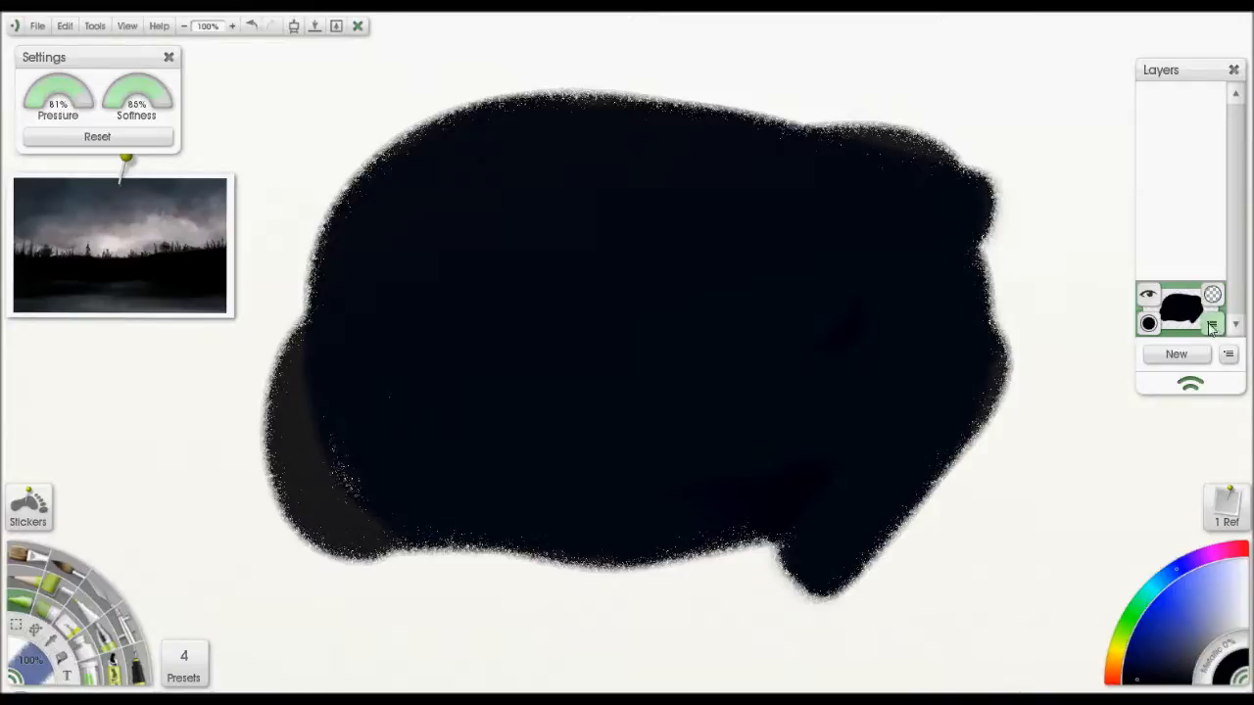
click(1212, 327)
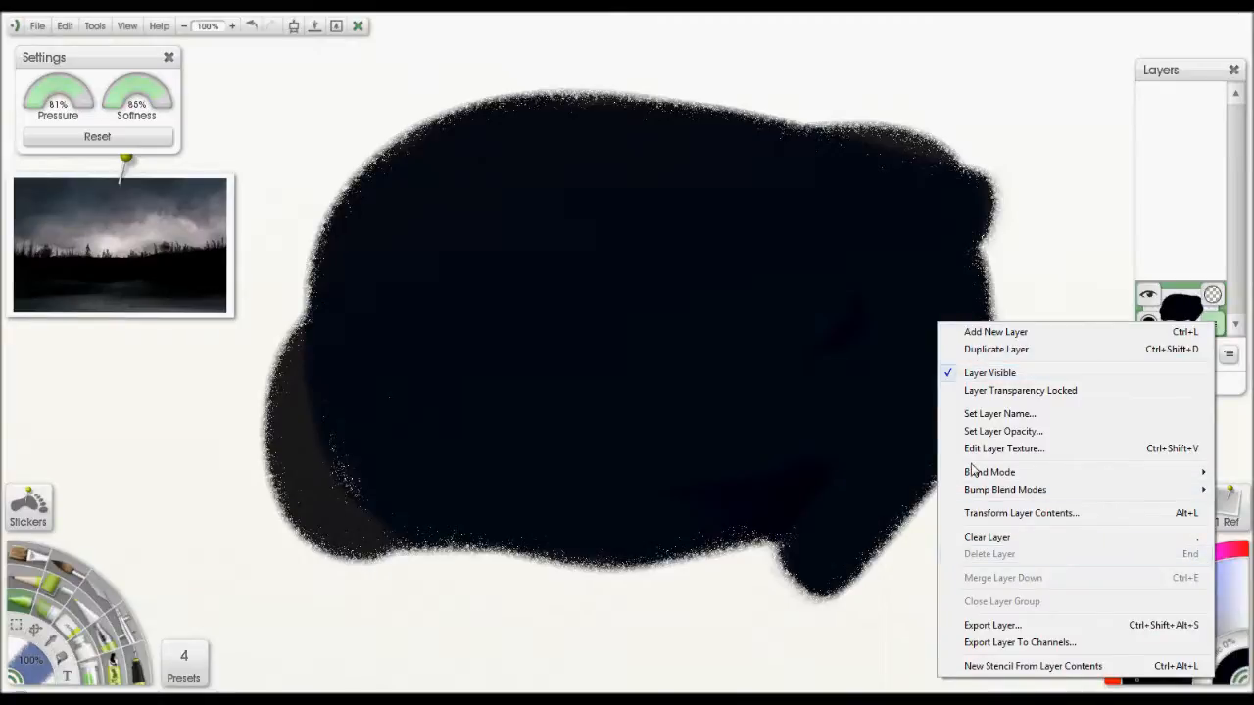
click(1022, 458)
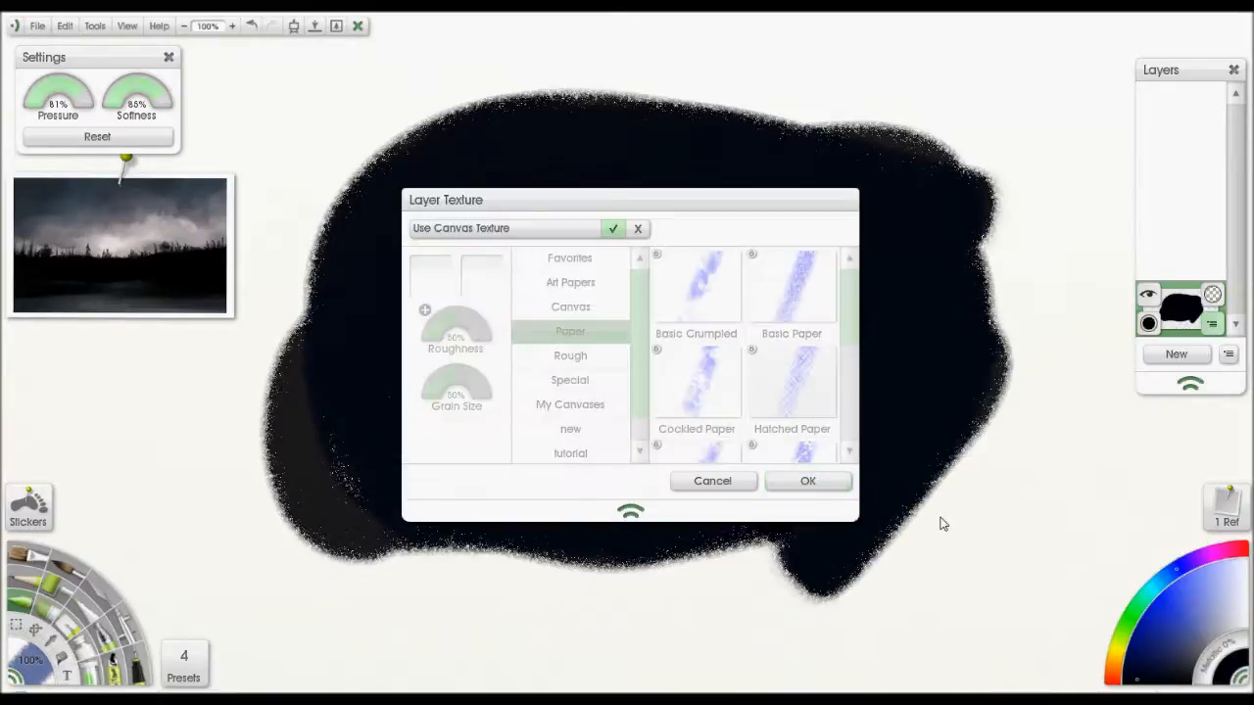
drag(714, 205, 709, 199)
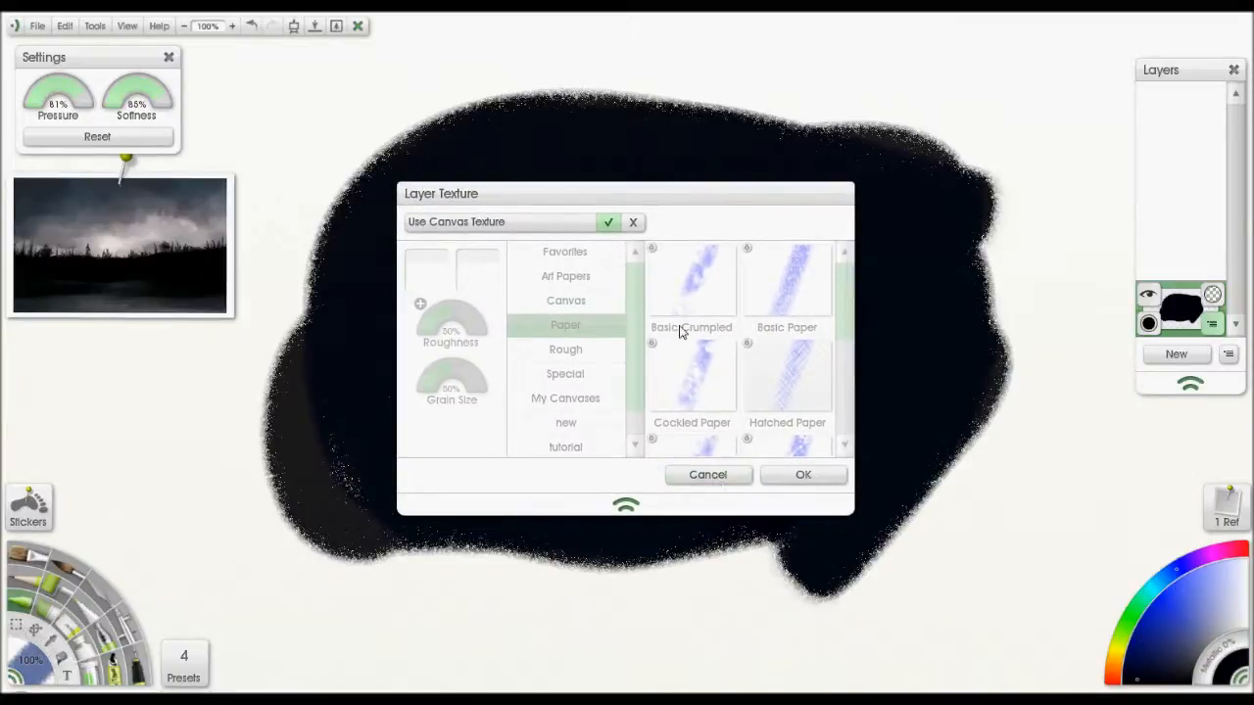
click(713, 476)
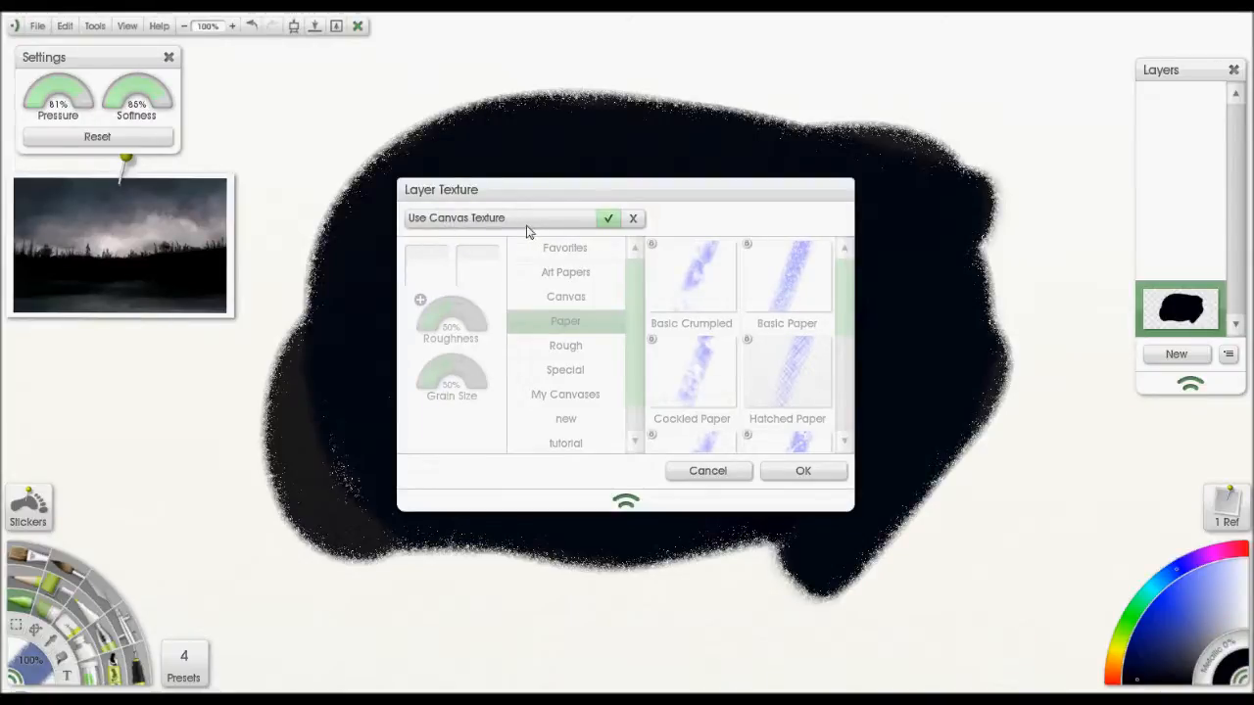
click(563, 221)
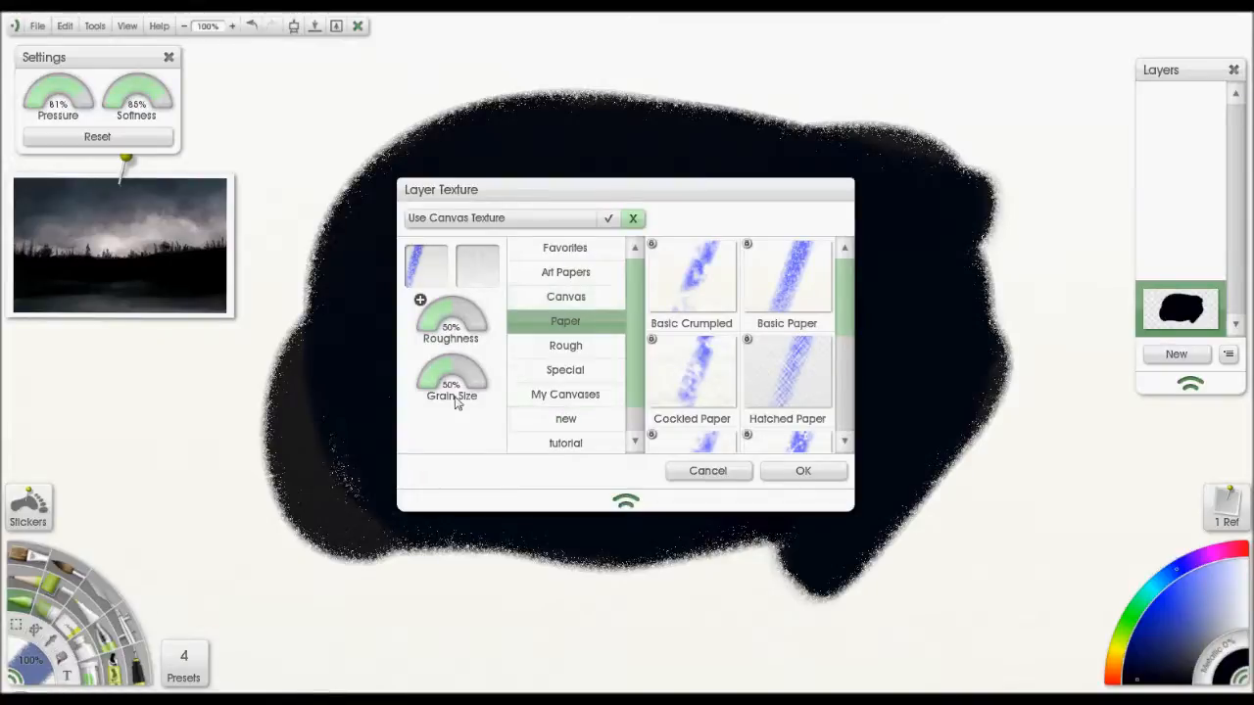
click(605, 303)
click(576, 323)
scroll(846, 294, down, 3)
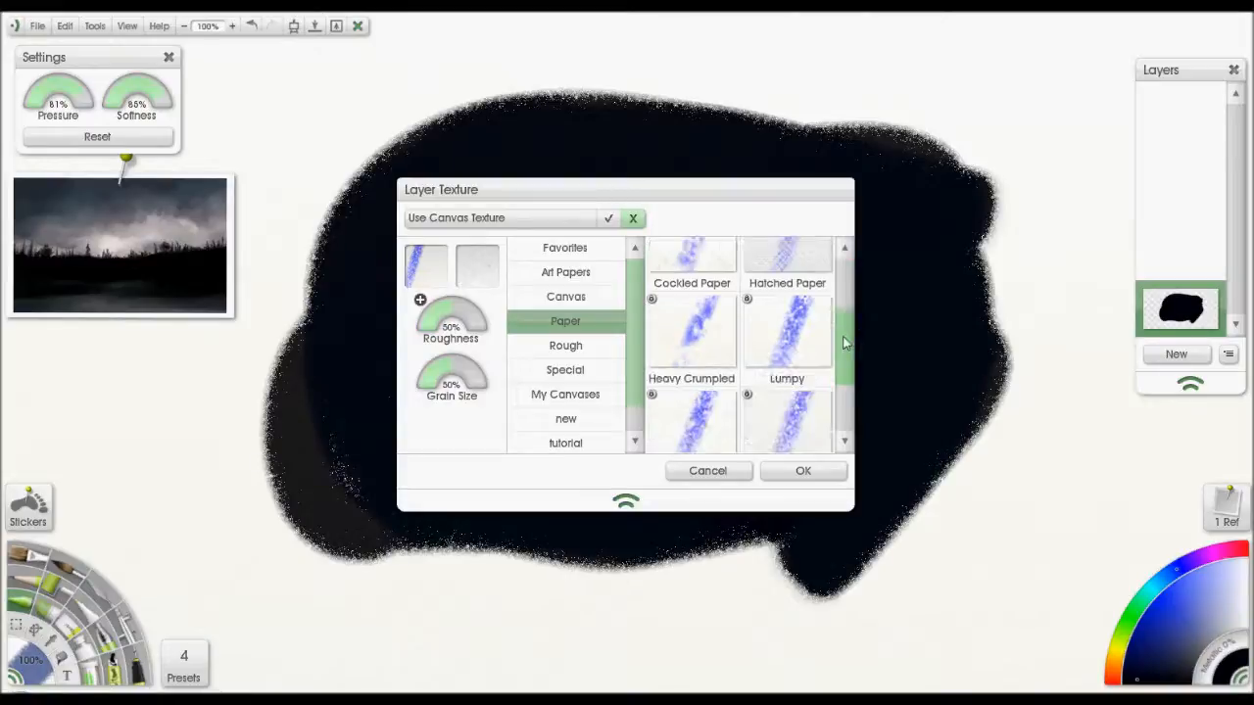
click(696, 338)
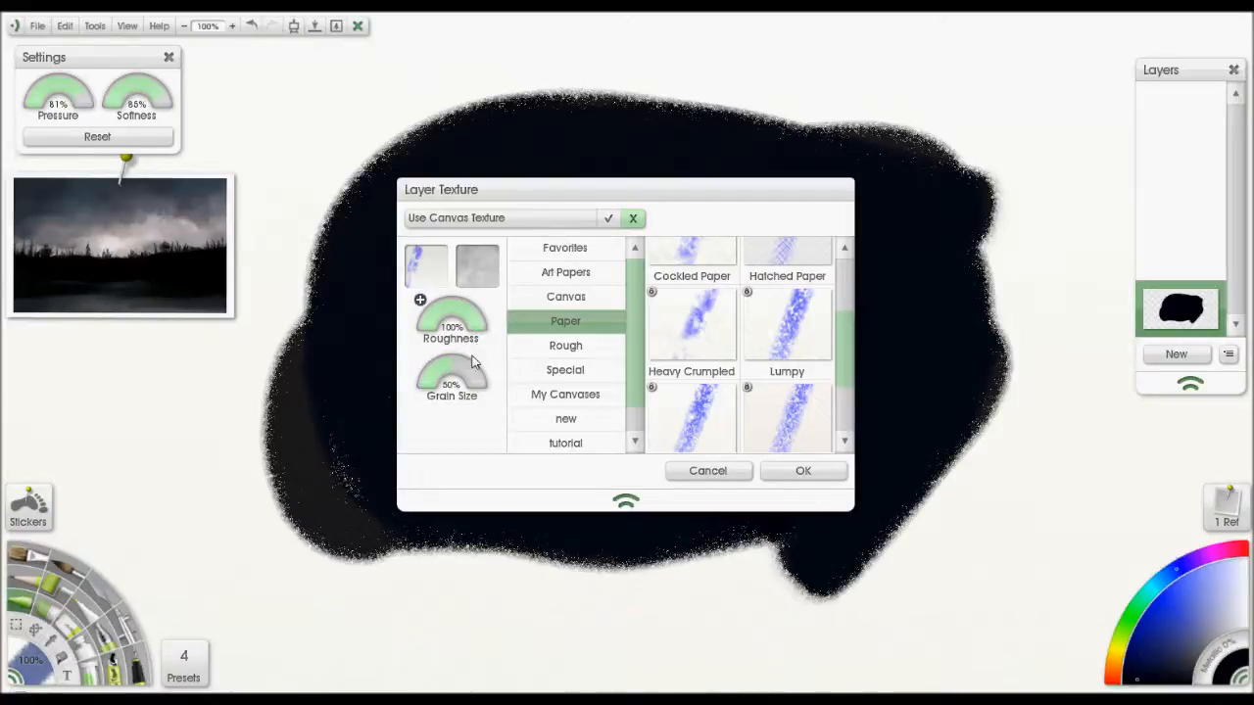
drag(477, 334, 481, 338)
click(803, 472)
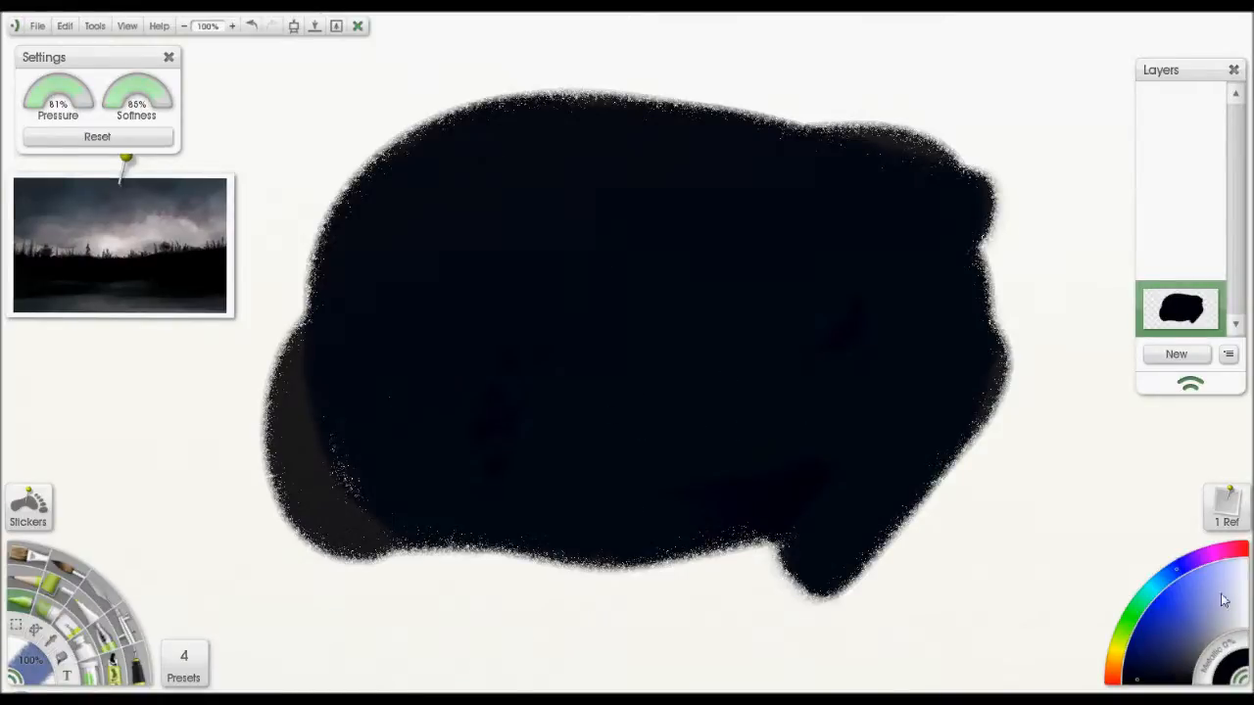
Step: Try light lavender strokes across the dark mass to test the crumpled texture, and undo them
mouse_move(762, 244)
mouse_down()
mouse_move(468, 331)
mouse_move(821, 374)
mouse_move(887, 298)
mouse_move(586, 212)
mouse_move(345, 239)
mouse_up()
mouse_move(456, 438)
mouse_down()
mouse_move(574, 261)
mouse_move(717, 303)
mouse_move(383, 311)
mouse_move(893, 250)
mouse_move(781, 476)
mouse_move(338, 480)
mouse_up()
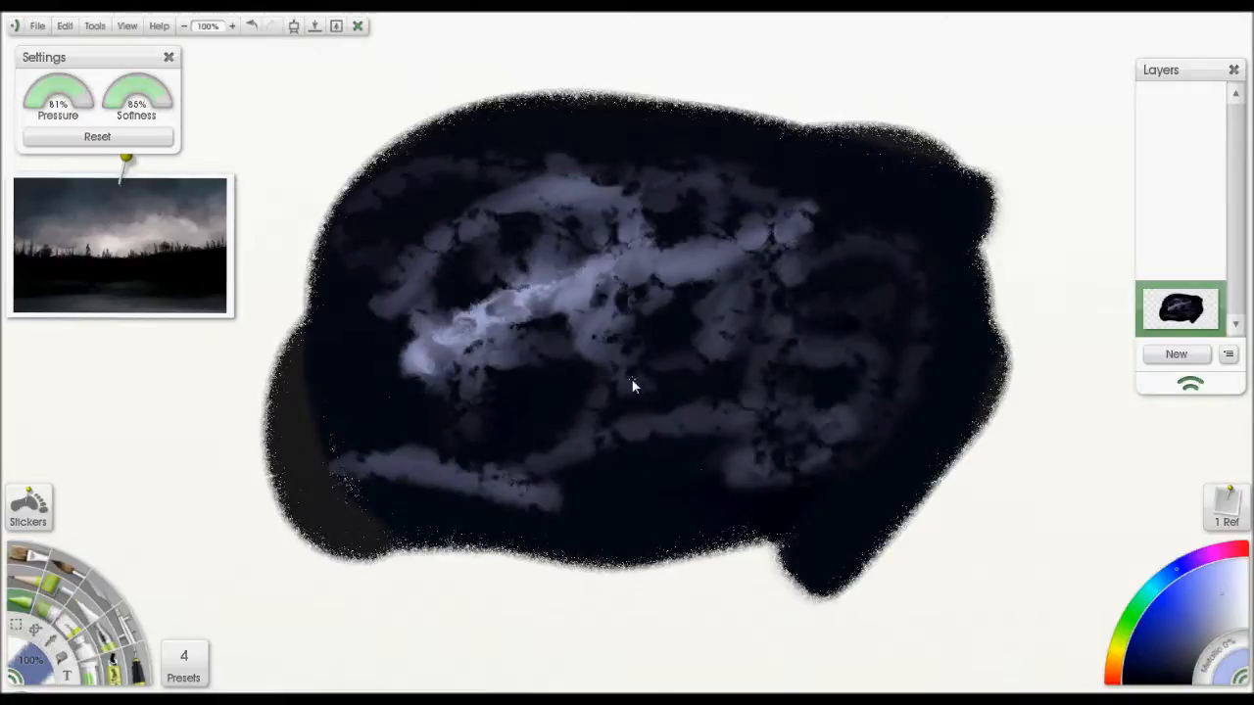
key(ctrl+z)
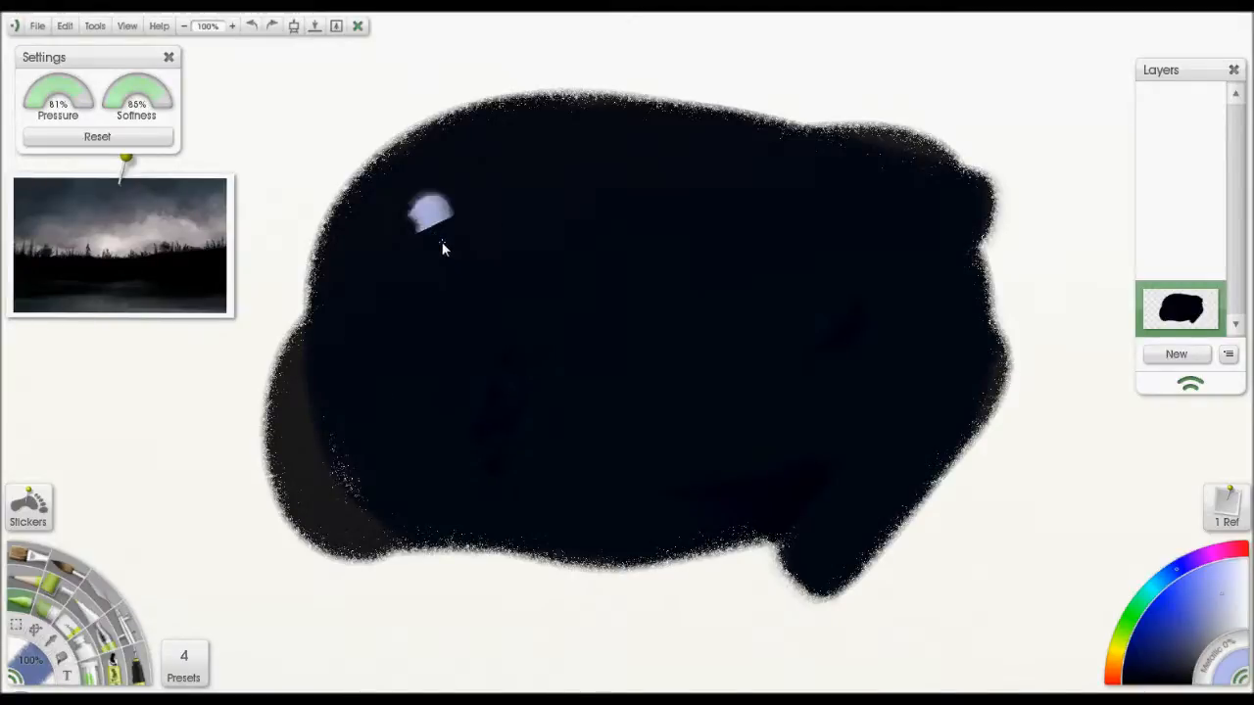
Step: Try firm and light lavender strokes over the dark mass to compare pen pressure, and undo them all
drag(453, 281, 458, 363)
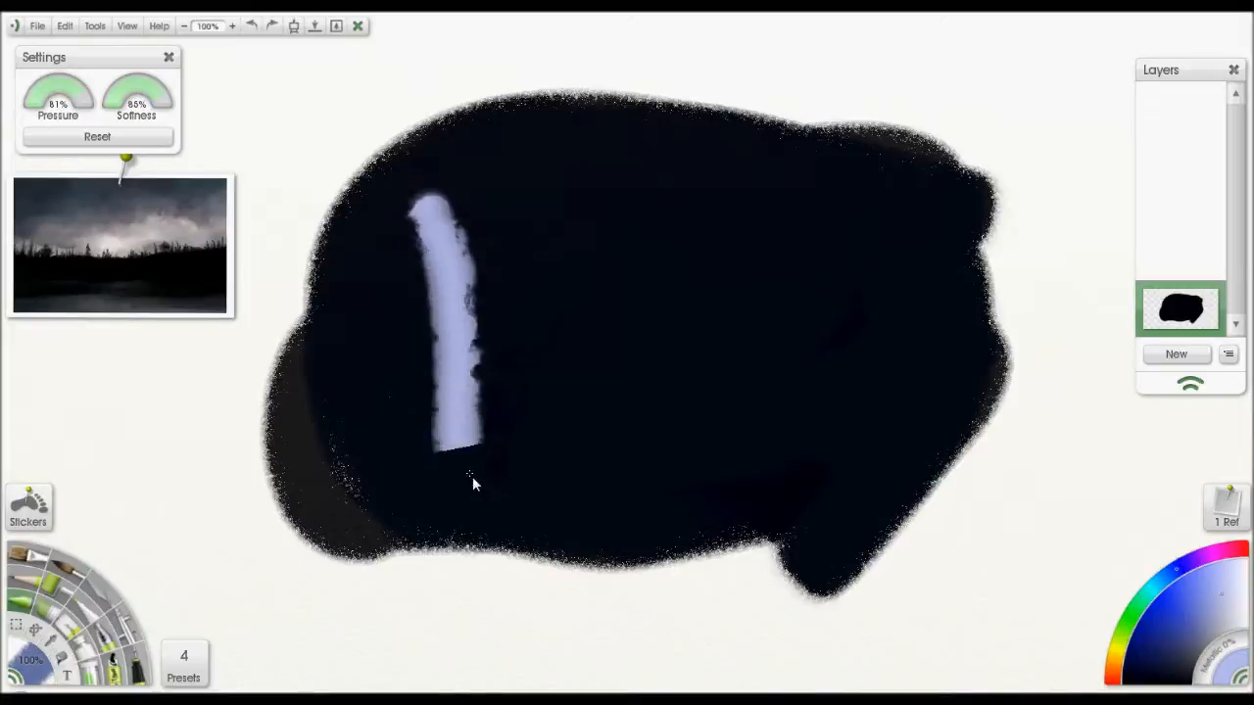
drag(564, 509, 600, 511)
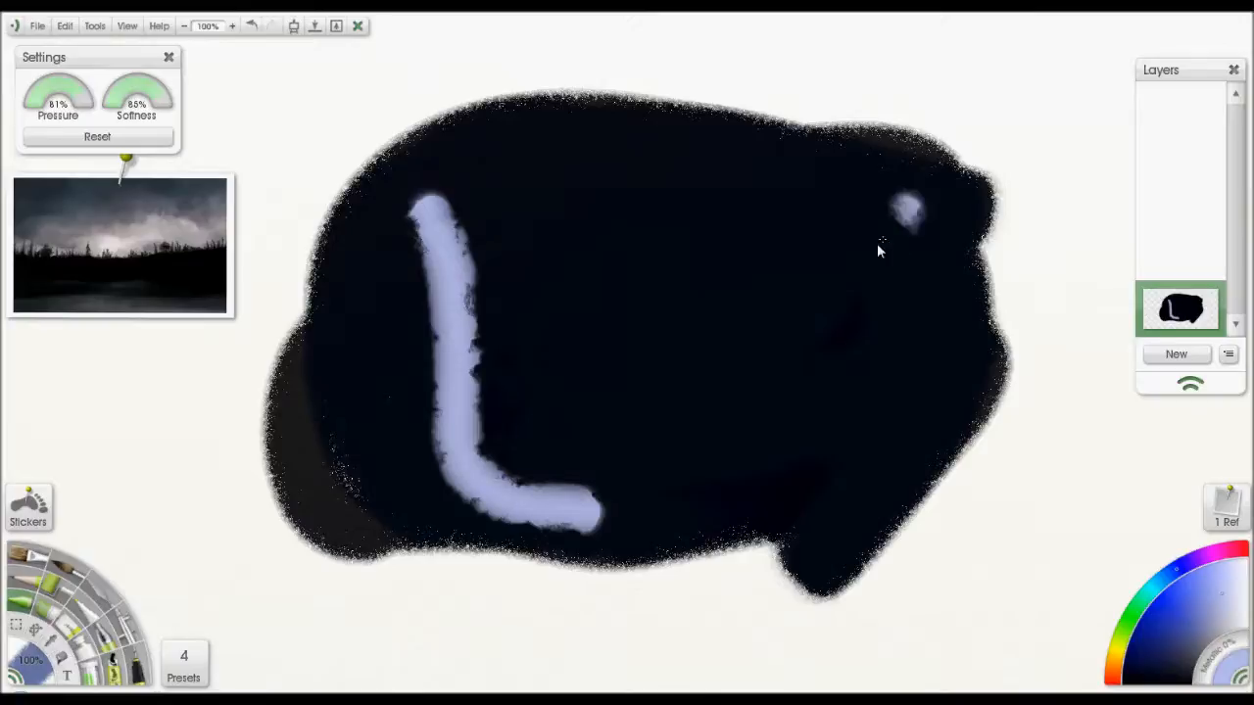
mouse_move(742, 243)
mouse_down()
mouse_move(669, 196)
mouse_move(568, 299)
mouse_up()
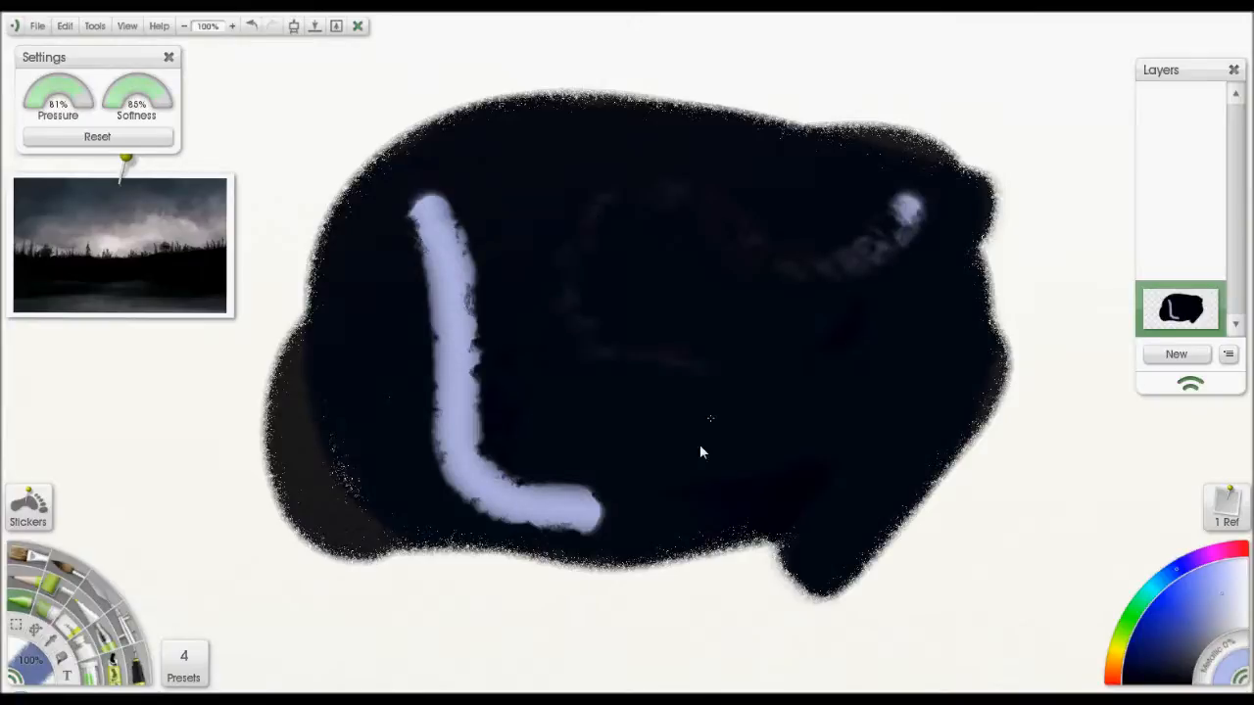
mouse_move(661, 342)
mouse_down()
mouse_move(672, 238)
mouse_move(792, 353)
mouse_move(826, 307)
mouse_move(793, 412)
mouse_move(638, 425)
mouse_move(546, 300)
mouse_move(526, 196)
mouse_move(618, 191)
mouse_up()
mouse_move(713, 346)
mouse_down()
mouse_move(774, 419)
mouse_move(845, 421)
mouse_move(795, 247)
mouse_move(801, 480)
mouse_up()
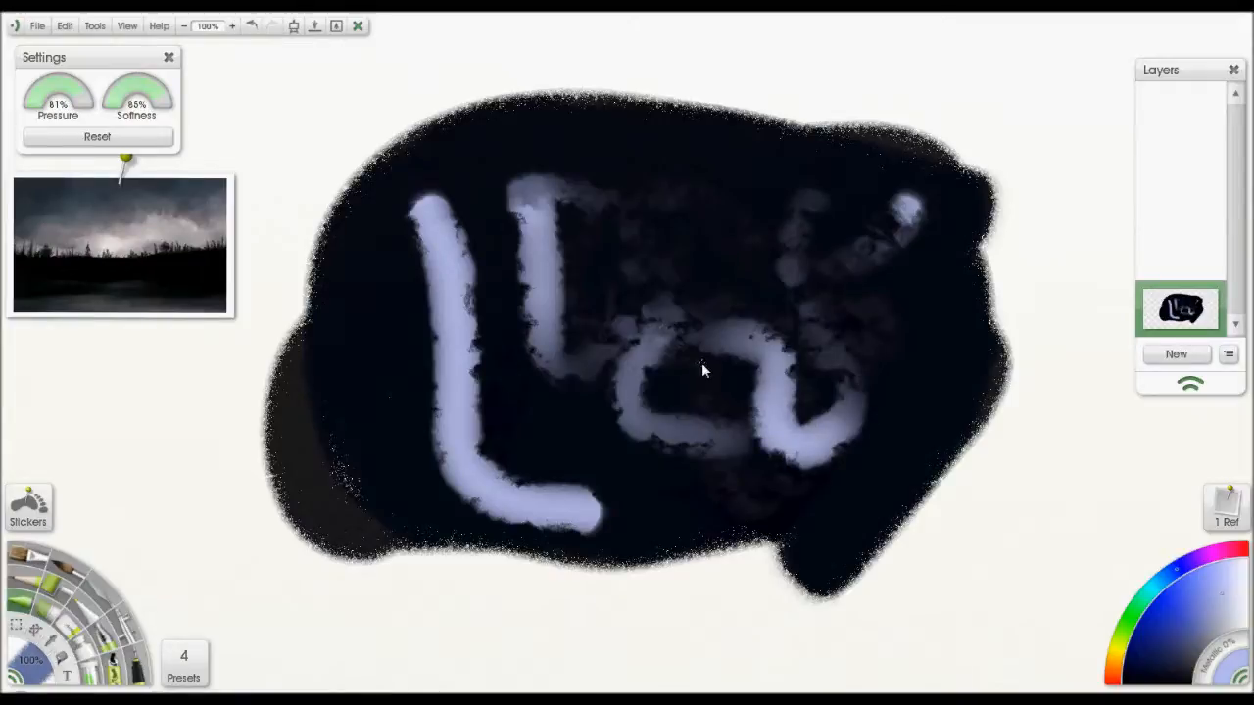
key(ctrl+z)
key(ctrl+z)
key(ctrl+z)
key(ctrl+z)
key(ctrl+z)
key(ctrl+z)
Step: Set the brush size to 105%
drag(397, 555, 442, 589)
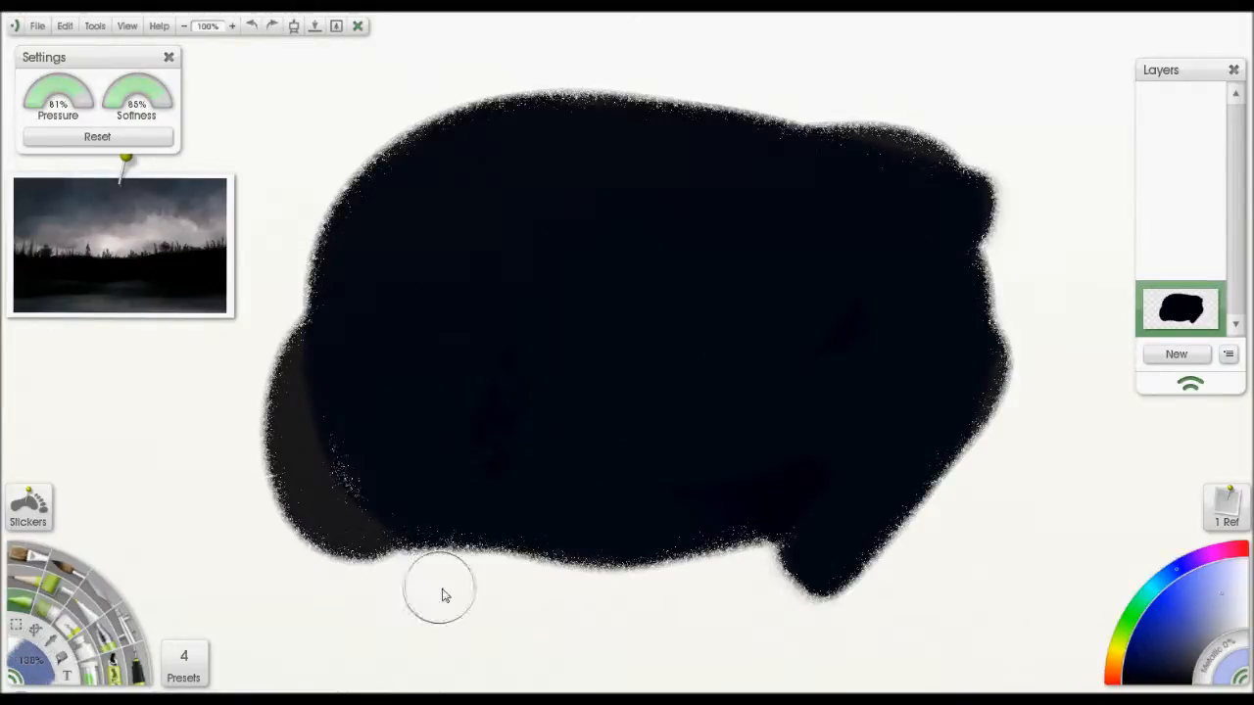
mouse_move(438, 528)
mouse_down()
mouse_move(456, 497)
mouse_move(431, 488)
mouse_move(443, 499)
mouse_move(436, 515)
mouse_move(457, 457)
mouse_move(477, 489)
mouse_move(429, 474)
mouse_move(459, 462)
mouse_move(498, 494)
mouse_move(429, 523)
mouse_move(367, 487)
mouse_move(423, 397)
mouse_move(501, 443)
mouse_move(473, 531)
mouse_move(421, 545)
mouse_move(492, 525)
mouse_move(376, 457)
mouse_move(544, 573)
mouse_up()
key(ctrl+z)
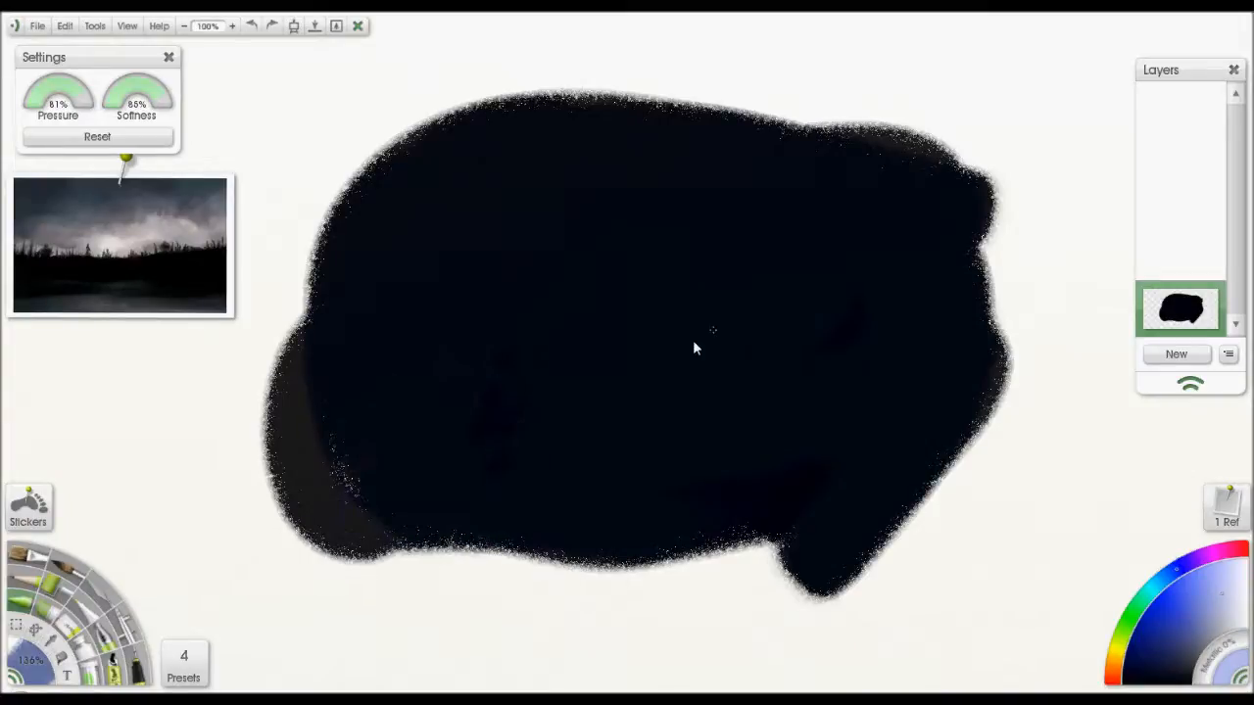
key(bracketleft)
key(bracketleft)
key(bracketleft)
Step: Sample several dark sky and cloud tones from the reference image, ending with a muted violet from the clouds
mouse_move(161, 203)
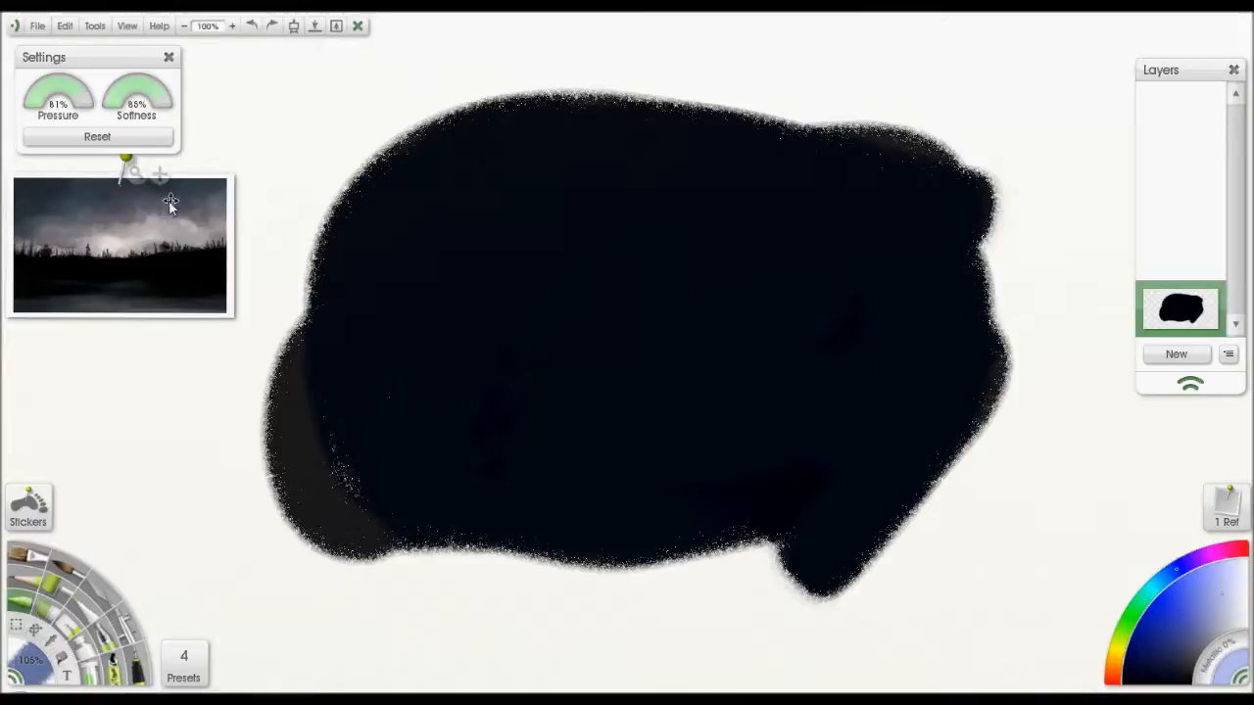
click(71, 214)
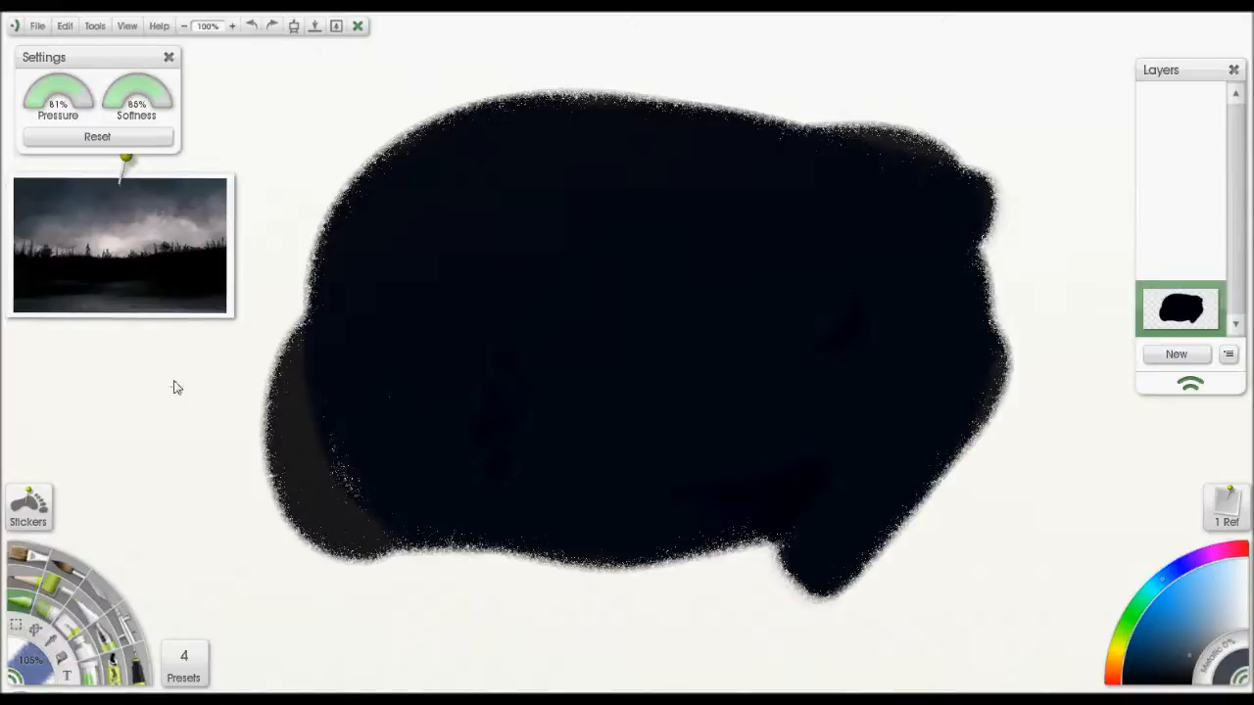
click(123, 216)
click(147, 252)
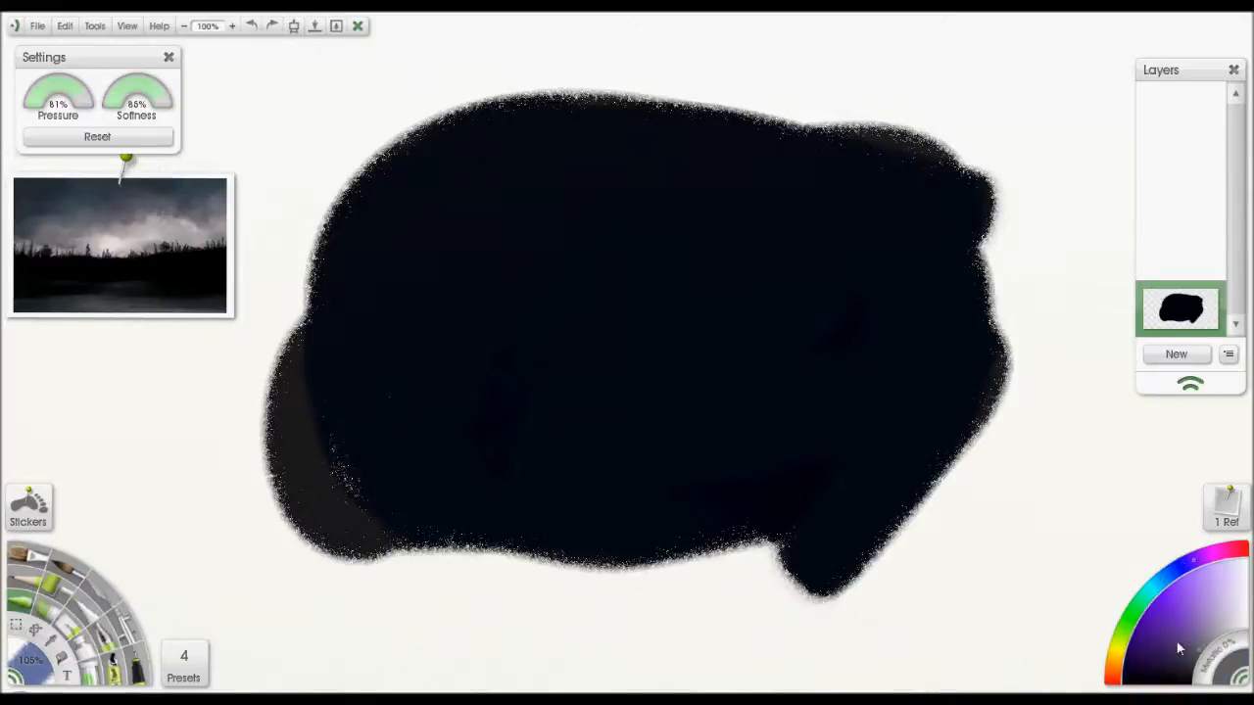
click(191, 216)
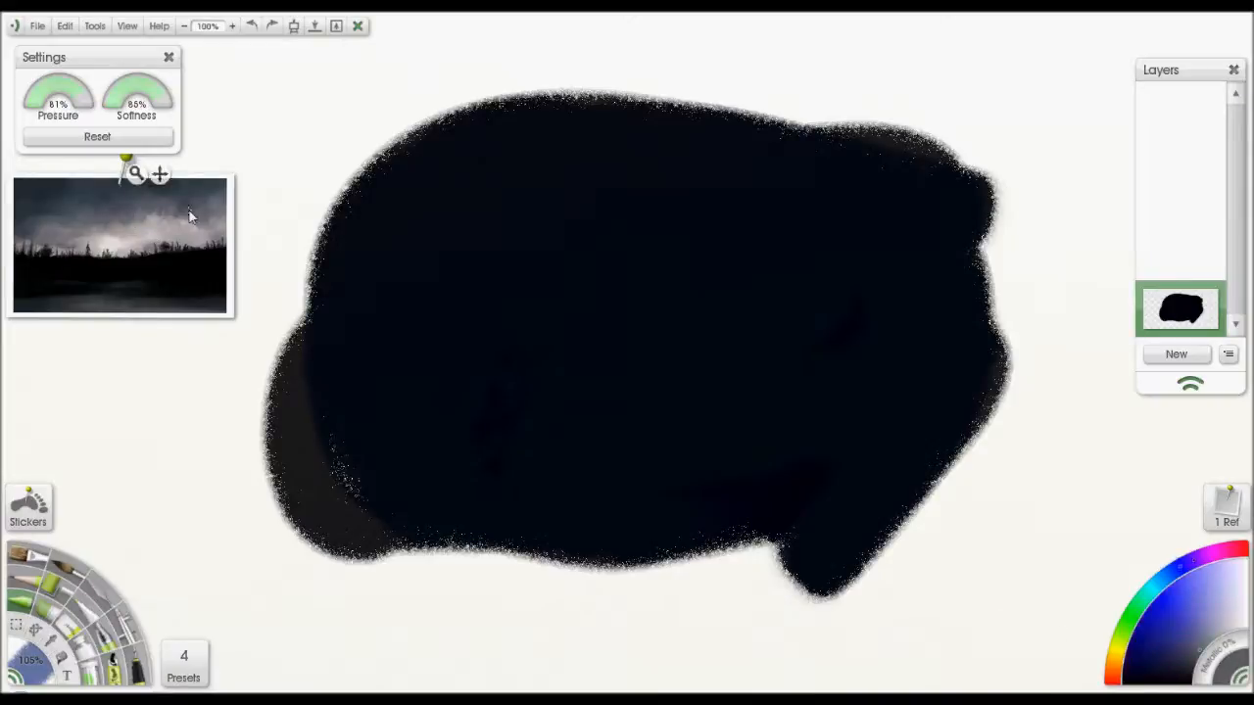
click(198, 215)
click(165, 210)
click(125, 218)
click(100, 211)
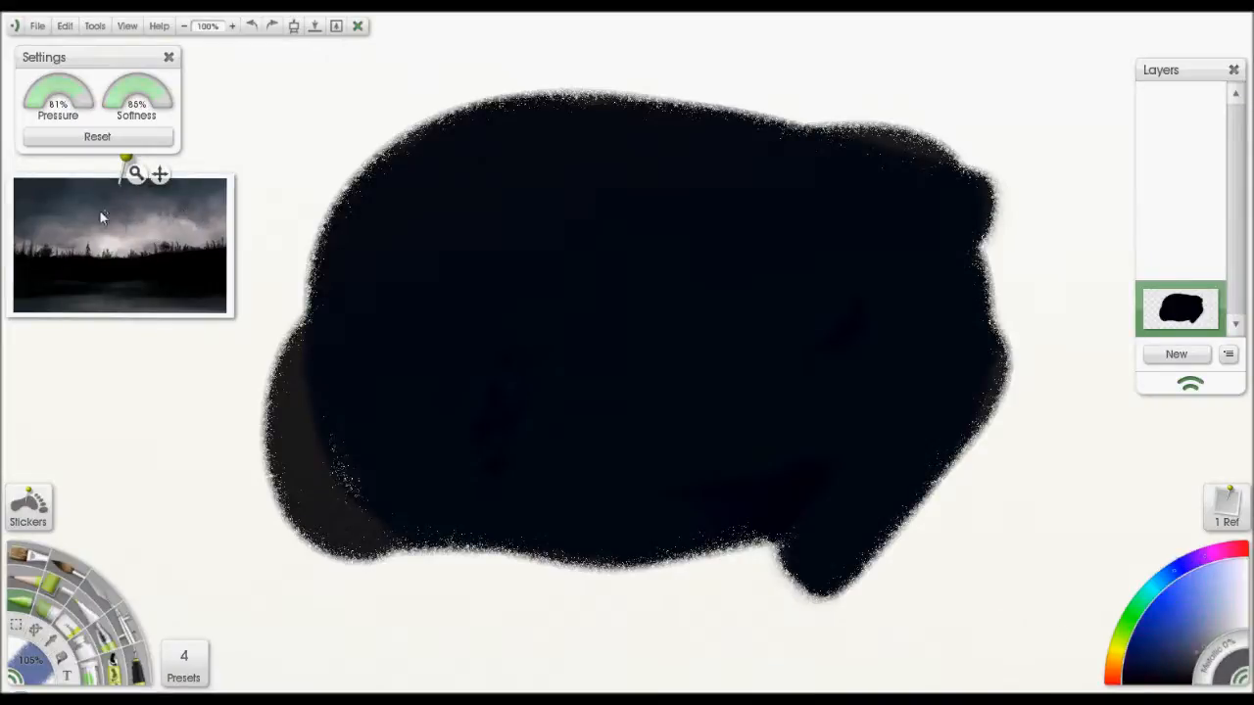
click(63, 203)
click(44, 227)
click(55, 237)
click(90, 224)
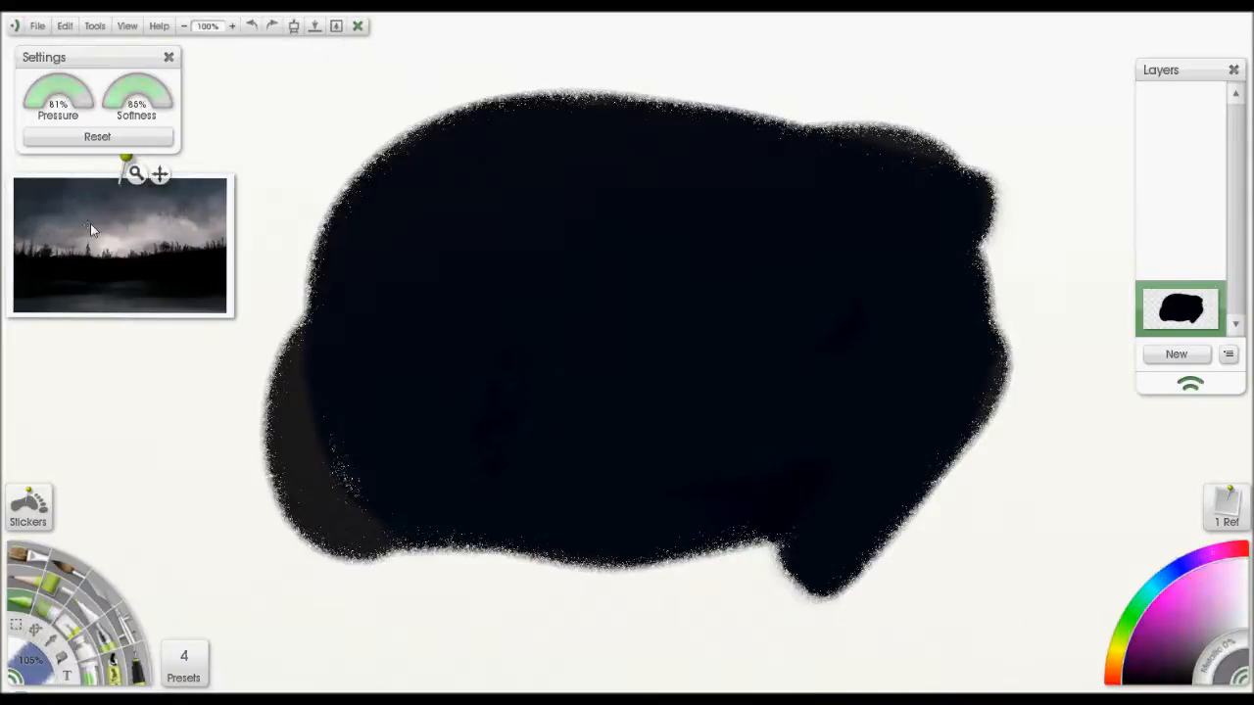
click(99, 221)
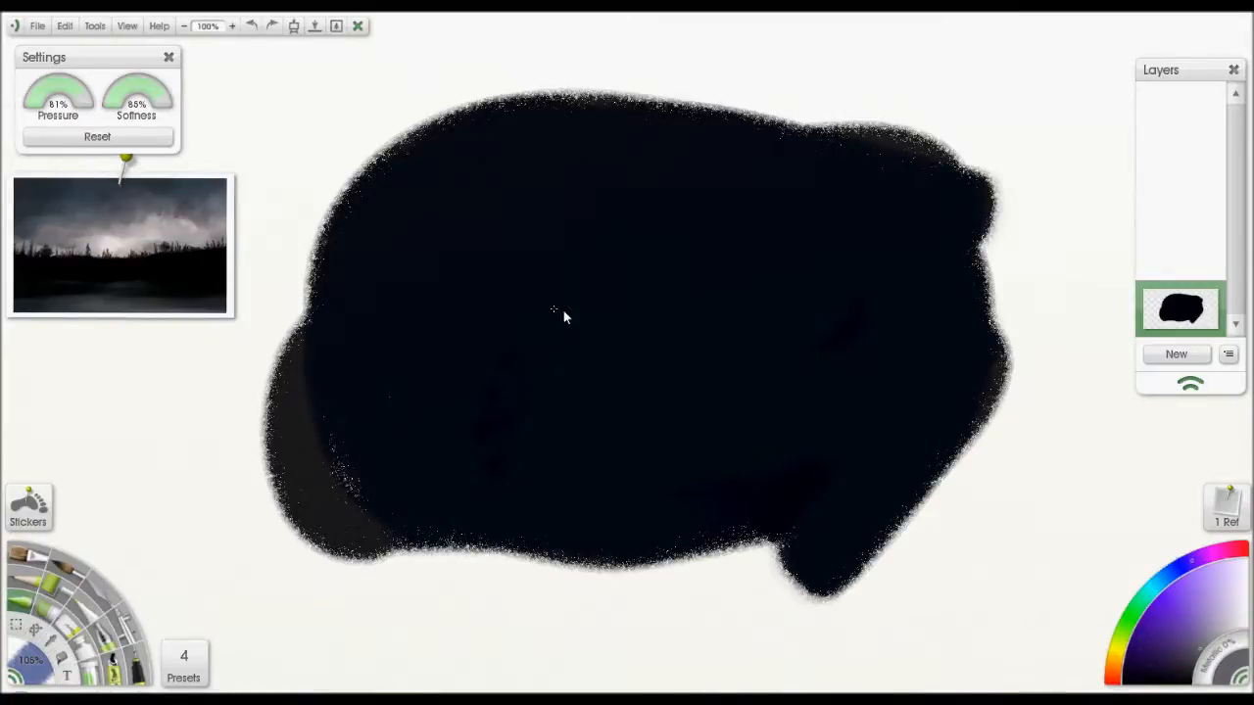
Step: Paint muted violet-gray crumpled clouds across the center and upper right of the dark mass, darkening the violet and undoing an unwanted stroke
mouse_move(566, 331)
mouse_down()
mouse_move(580, 341)
mouse_move(516, 352)
mouse_move(592, 348)
mouse_up()
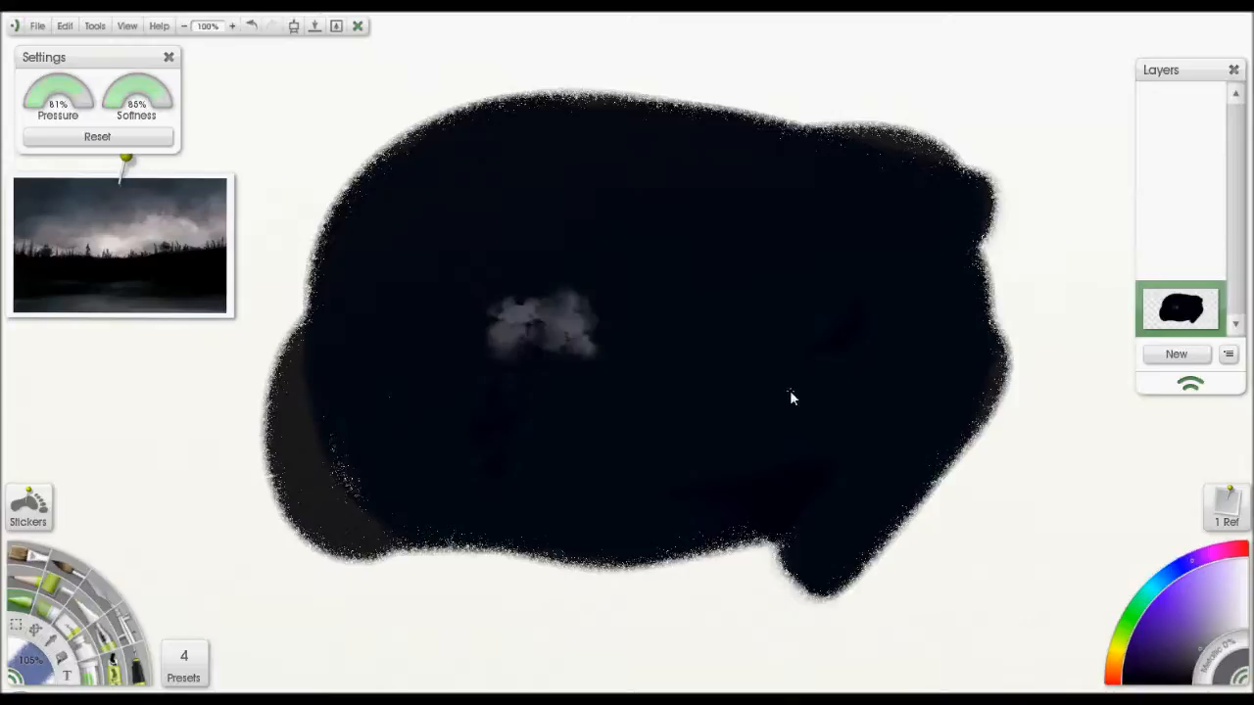
click(1193, 651)
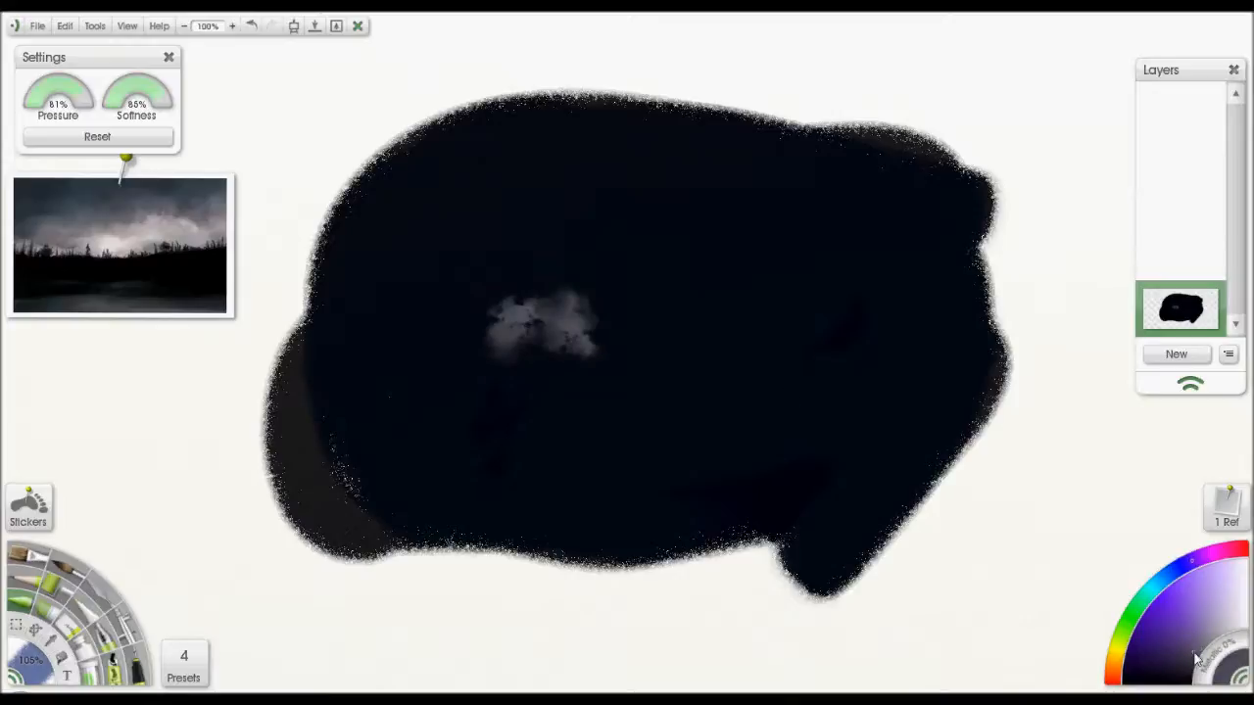
mouse_move(623, 337)
mouse_down()
mouse_move(605, 281)
mouse_move(543, 269)
mouse_move(573, 320)
mouse_move(530, 290)
mouse_move(432, 325)
mouse_move(537, 313)
mouse_move(642, 348)
mouse_move(647, 284)
mouse_move(747, 327)
mouse_move(773, 317)
mouse_move(673, 297)
mouse_move(775, 305)
mouse_move(744, 293)
mouse_move(624, 269)
mouse_move(526, 299)
mouse_move(555, 246)
mouse_move(533, 341)
mouse_move(475, 353)
mouse_move(696, 364)
mouse_move(492, 307)
mouse_move(469, 402)
mouse_move(808, 340)
mouse_move(656, 255)
mouse_move(715, 311)
mouse_move(590, 316)
mouse_move(620, 308)
mouse_move(560, 326)
mouse_move(590, 292)
mouse_up()
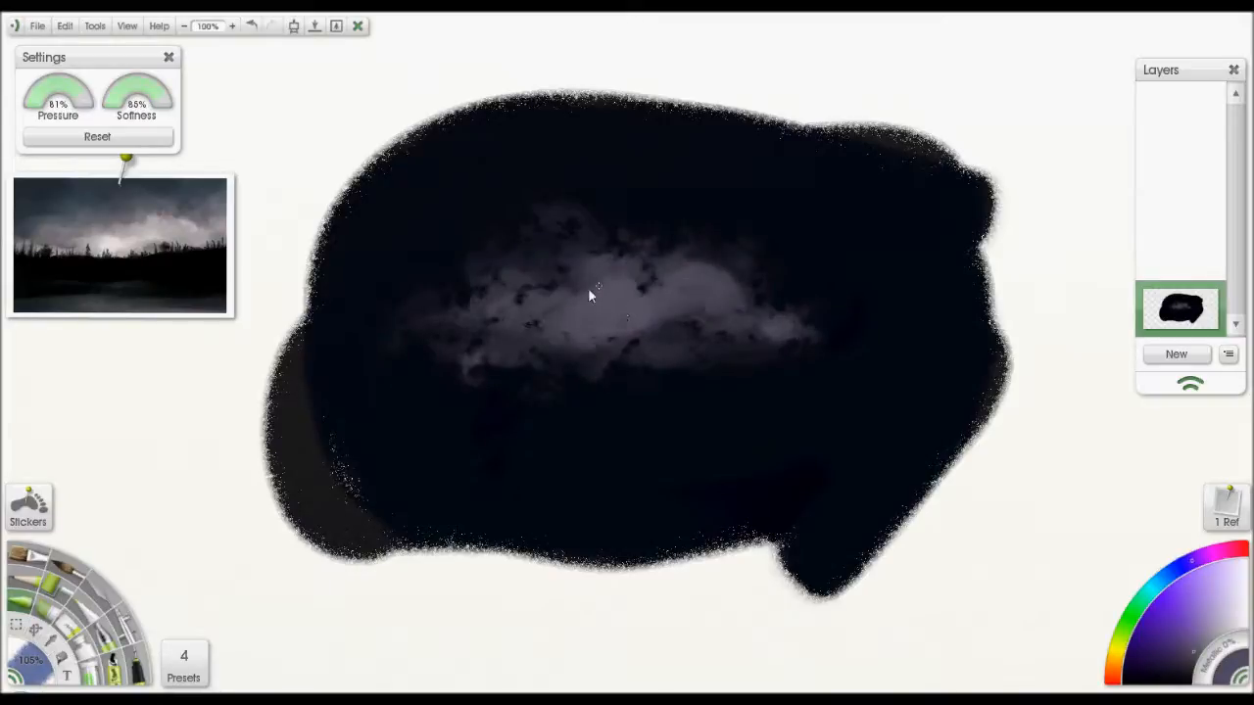
mouse_move(820, 261)
mouse_down()
mouse_move(848, 281)
mouse_move(862, 258)
mouse_move(848, 309)
mouse_up()
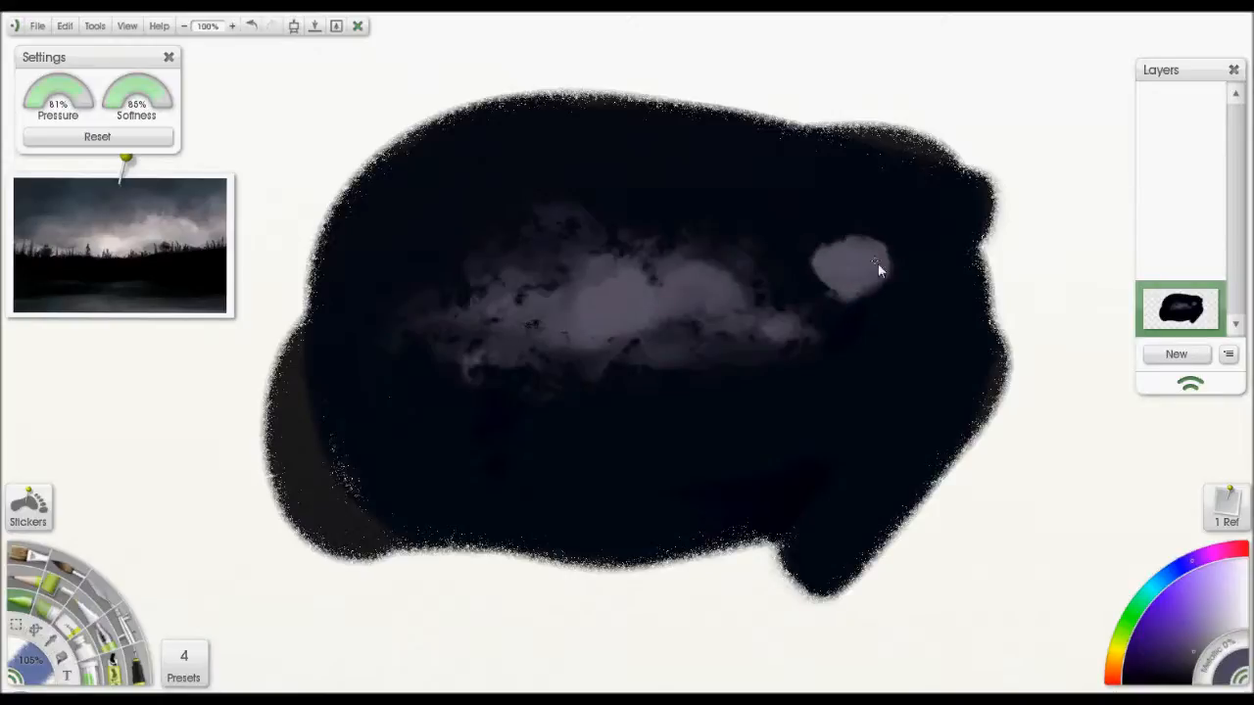
mouse_move(834, 286)
mouse_down()
mouse_move(854, 262)
mouse_move(873, 298)
mouse_move(840, 272)
mouse_move(747, 254)
mouse_move(885, 257)
mouse_move(821, 261)
mouse_move(815, 315)
mouse_move(792, 278)
mouse_move(712, 218)
mouse_move(691, 247)
mouse_move(773, 288)
mouse_move(838, 274)
mouse_move(895, 241)
mouse_move(899, 352)
mouse_move(855, 224)
mouse_move(807, 190)
mouse_move(610, 253)
mouse_move(718, 509)
mouse_move(592, 300)
mouse_up()
key(ctrl+z)
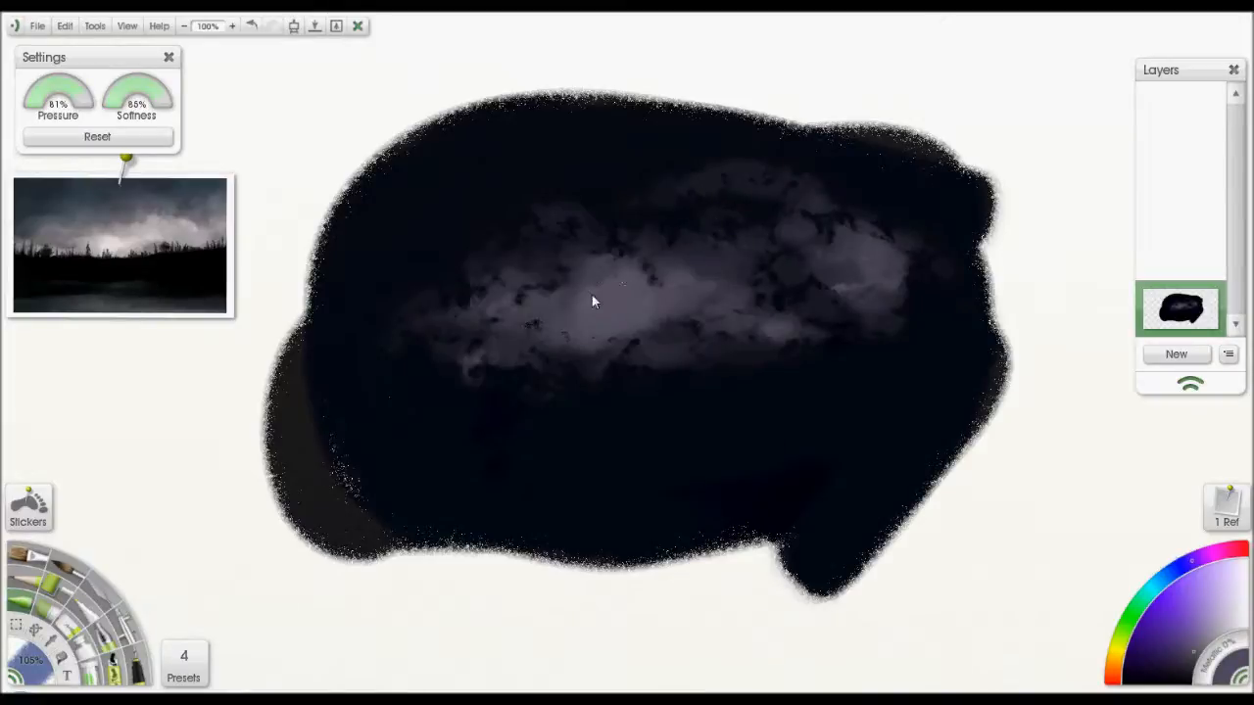
Step: Extend the crumpled clouds toward the left and add a lower cloud band, enlarging the brush to 137%
mouse_move(481, 372)
mouse_down()
mouse_move(586, 388)
mouse_move(382, 352)
mouse_up()
drag(510, 422, 552, 422)
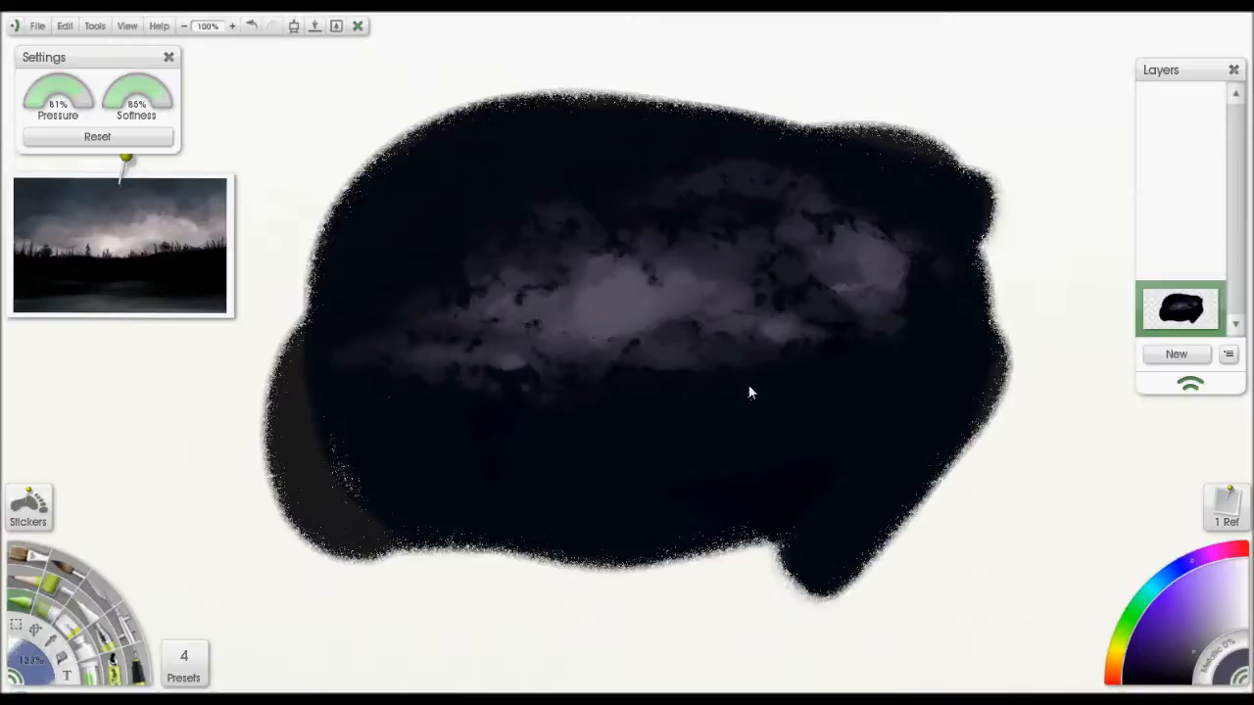
mouse_move(754, 360)
mouse_down()
mouse_move(721, 304)
mouse_move(803, 369)
mouse_move(471, 331)
mouse_move(640, 318)
mouse_move(746, 342)
mouse_move(722, 277)
mouse_move(676, 310)
mouse_move(491, 313)
mouse_move(477, 258)
mouse_move(447, 241)
mouse_move(568, 229)
mouse_up()
mouse_move(396, 311)
mouse_down()
mouse_move(388, 341)
mouse_move(459, 433)
mouse_move(831, 424)
mouse_move(712, 458)
mouse_move(467, 456)
mouse_move(672, 419)
mouse_move(638, 442)
mouse_move(694, 442)
mouse_move(583, 432)
mouse_move(832, 430)
mouse_move(441, 454)
mouse_move(730, 413)
mouse_up()
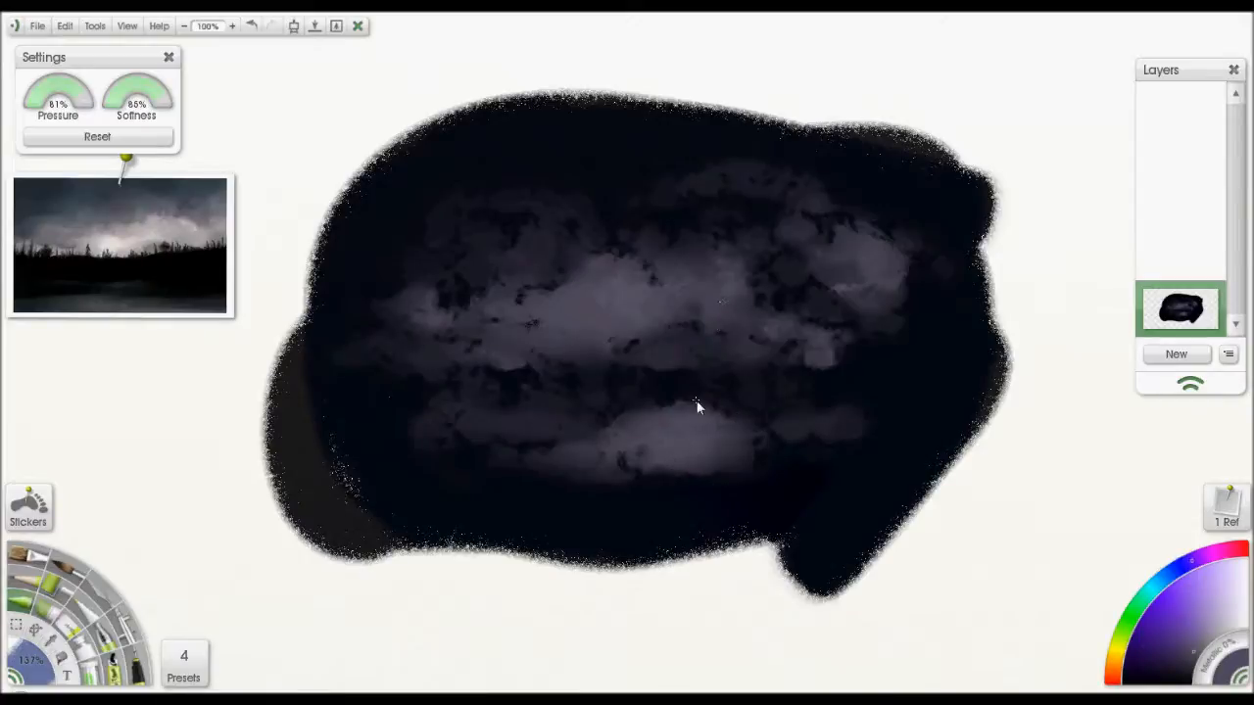
Step: Smear the left clouds with a Wet palette knife at 141% size, and move the reference image clear of the knife settings
click(103, 592)
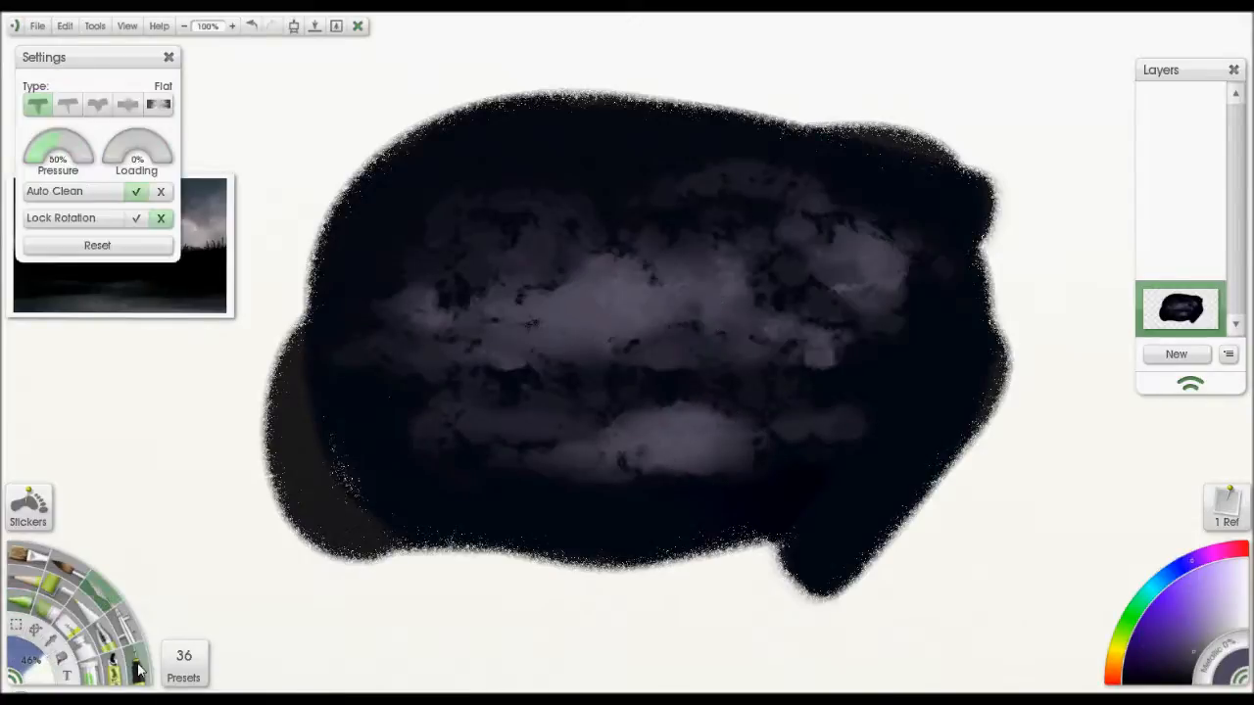
click(157, 104)
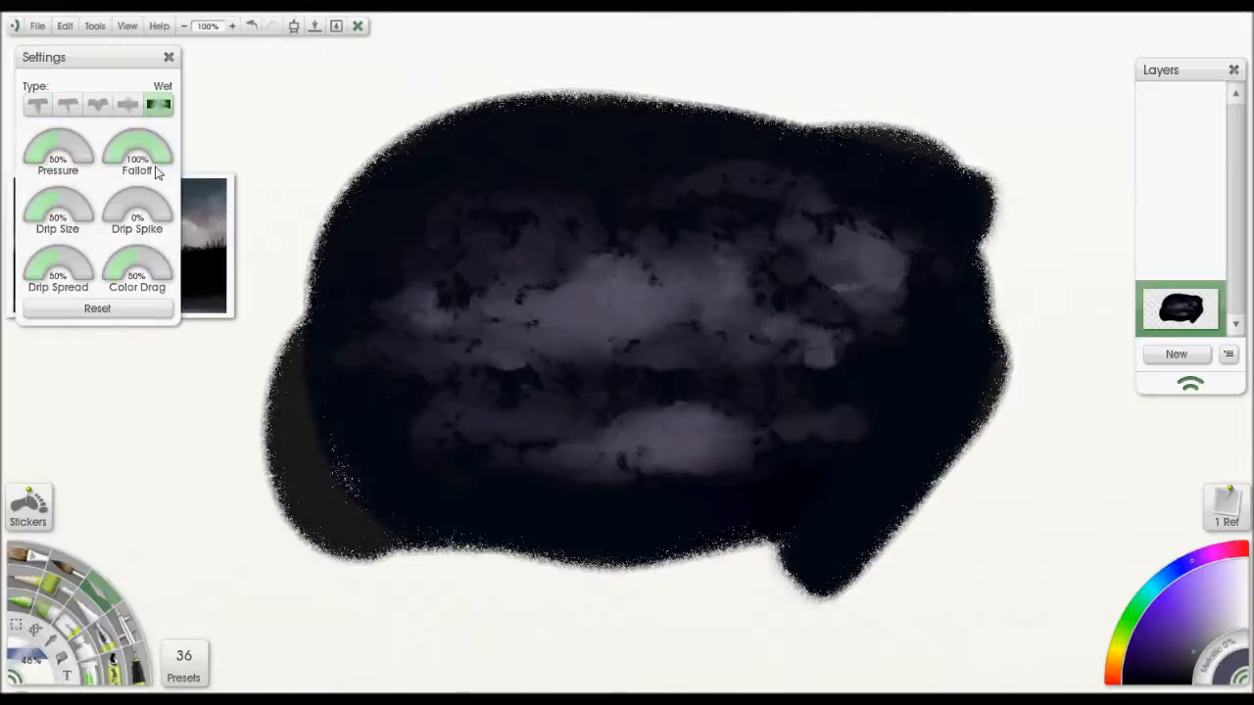
click(112, 314)
click(158, 104)
drag(445, 245, 606, 254)
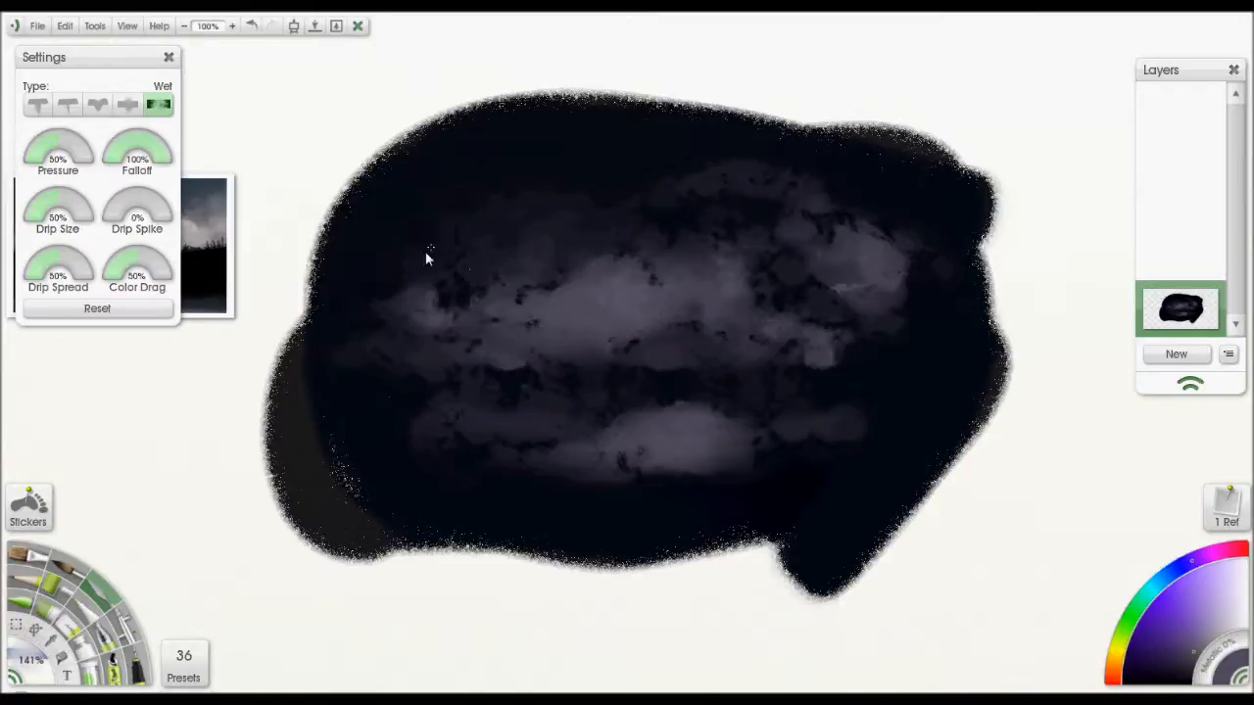
drag(350, 358, 373, 344)
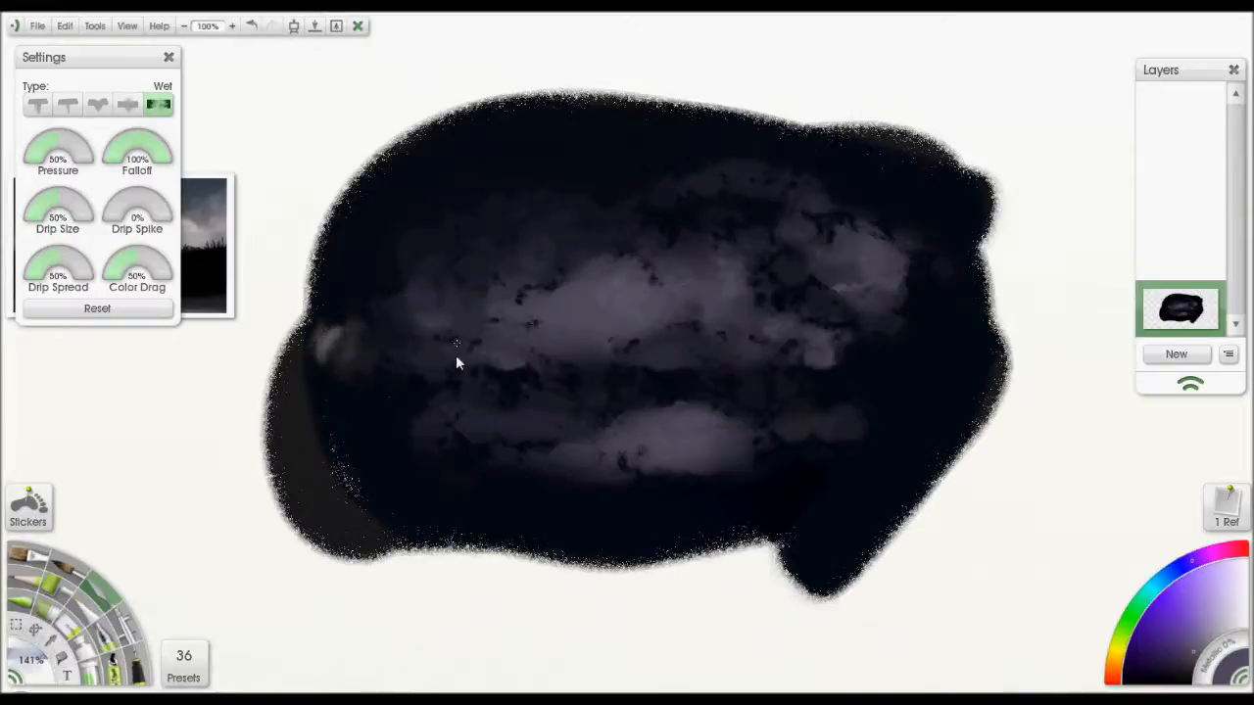
drag(210, 285, 183, 424)
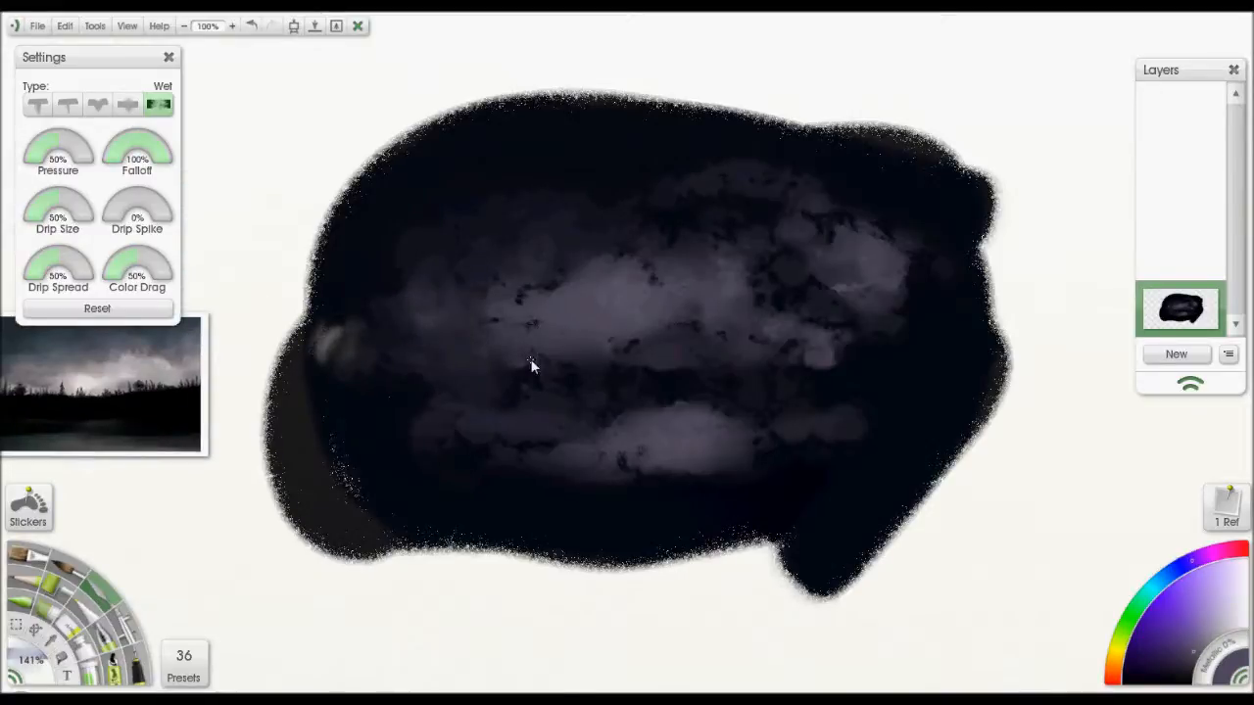
Step: Blend the clouds' center, right side and lower left with the Wet knife, trying 44% Drip Spike before settling on 19%
click(134, 206)
mouse_move(569, 383)
mouse_down()
mouse_move(643, 409)
mouse_move(672, 366)
mouse_up()
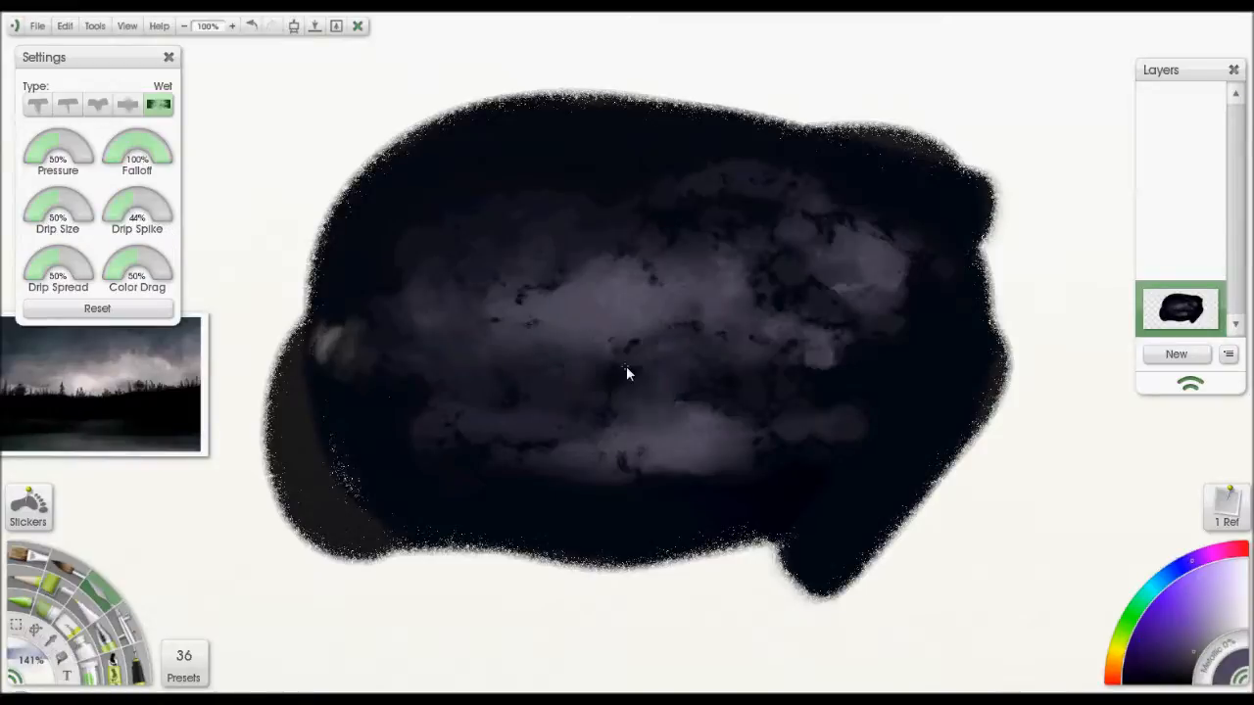
click(115, 206)
mouse_move(600, 268)
mouse_down()
mouse_move(684, 175)
mouse_move(738, 233)
mouse_move(824, 226)
mouse_up()
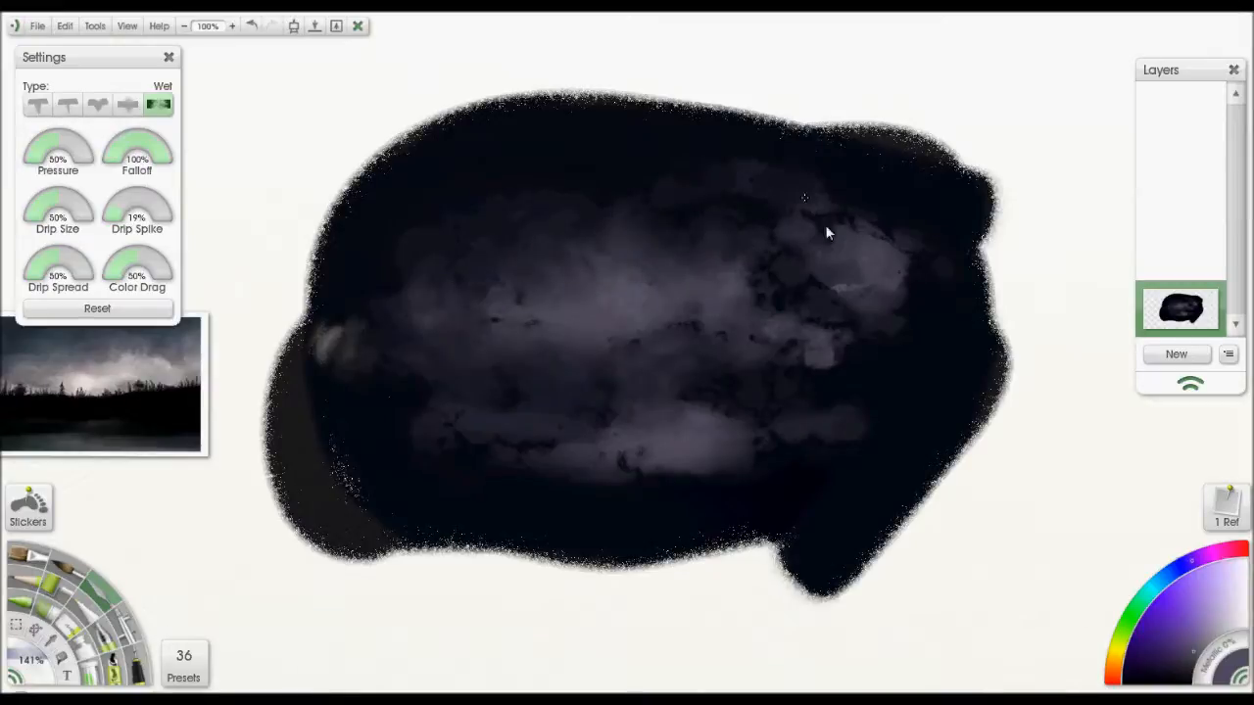
mouse_move(899, 284)
mouse_down()
mouse_move(839, 336)
mouse_move(793, 289)
mouse_move(698, 233)
mouse_up()
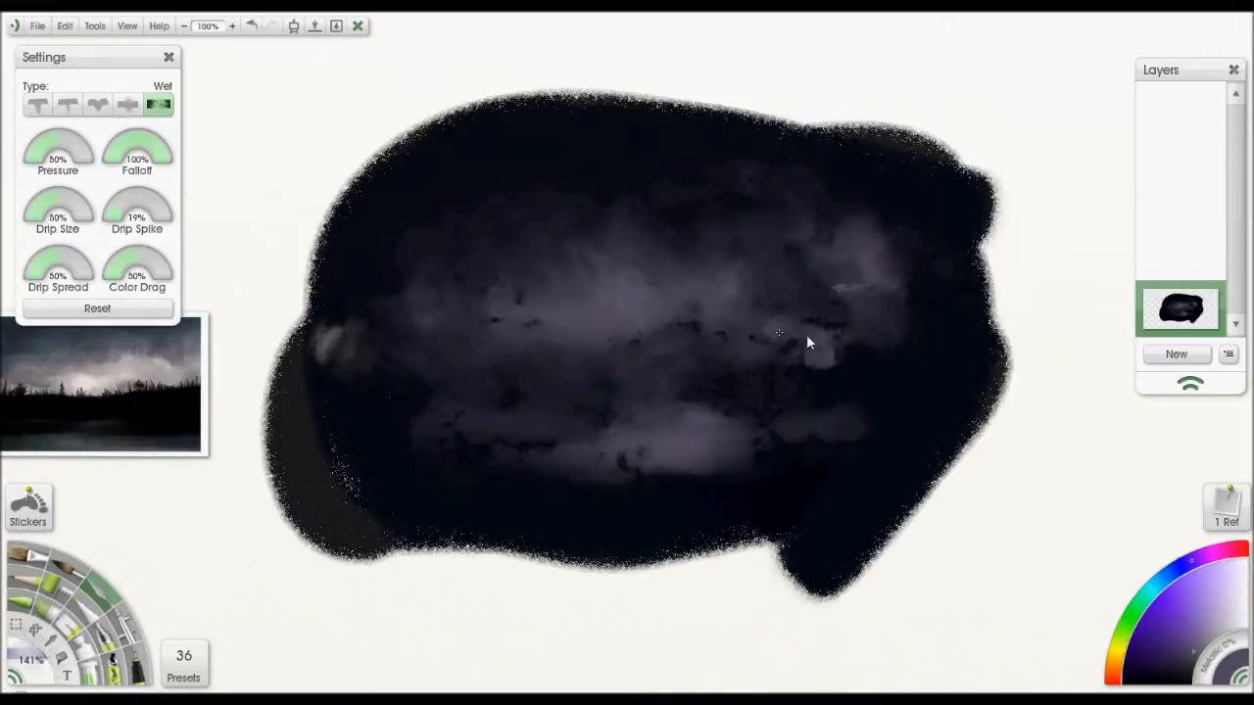
drag(809, 340, 798, 363)
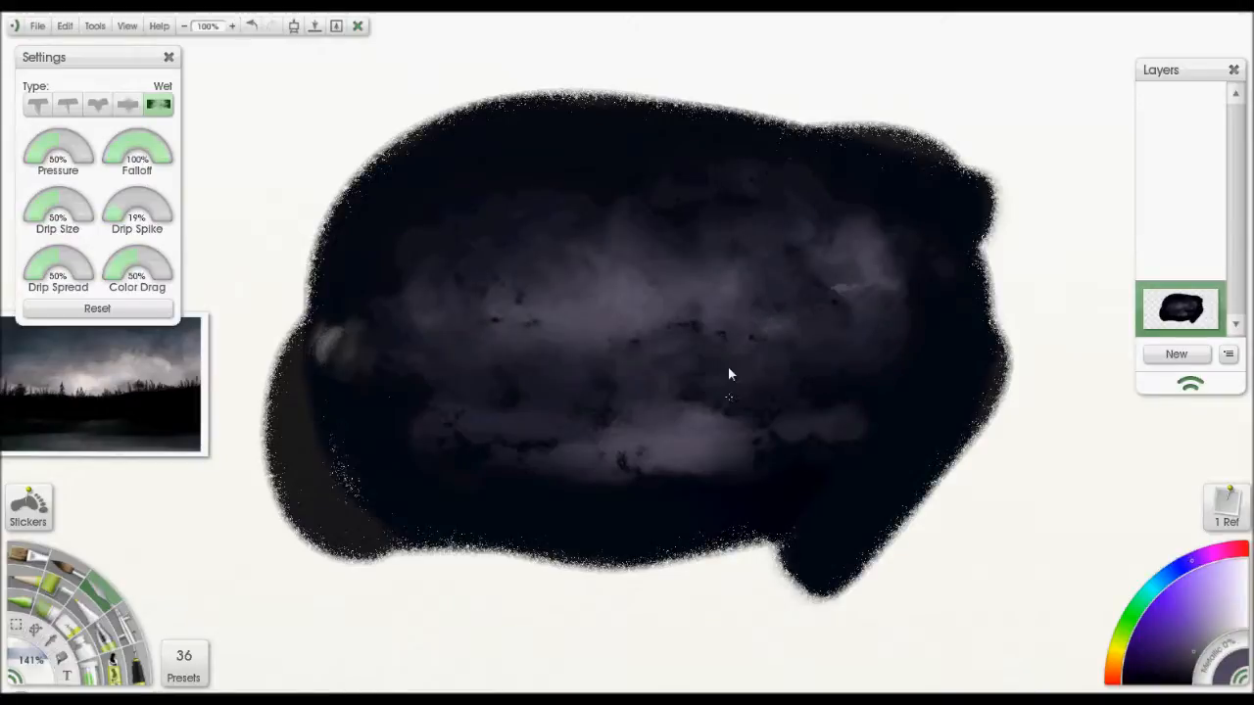
mouse_move(563, 343)
mouse_down()
mouse_move(494, 328)
mouse_move(483, 294)
mouse_up()
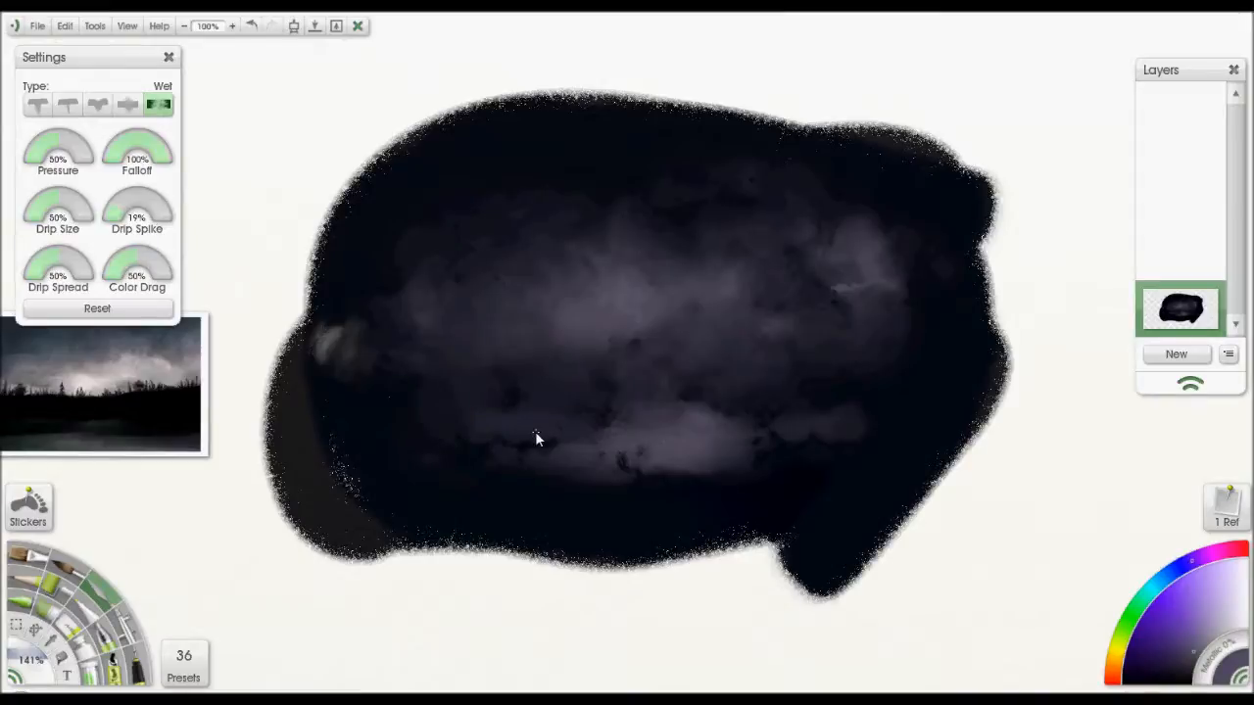
Step: Lower the roughness of the layer's crumpled paper texture so the brush paints more smoothly
right_click(1206, 329)
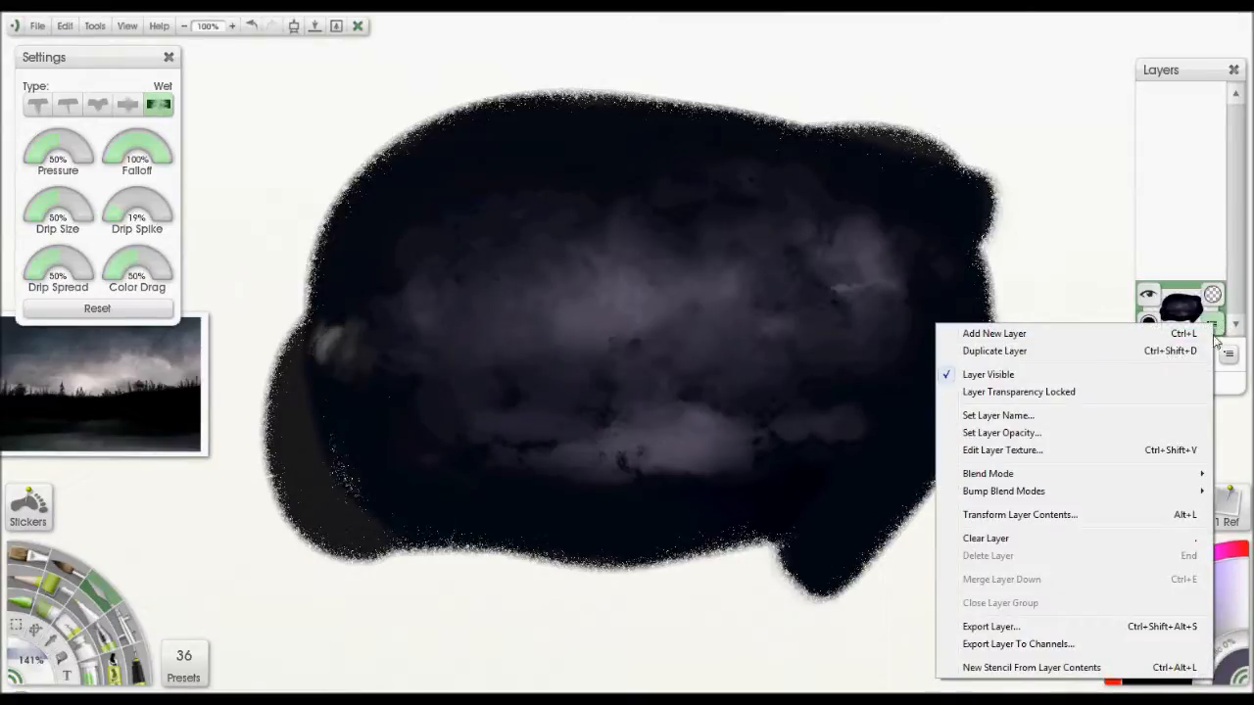
click(1029, 449)
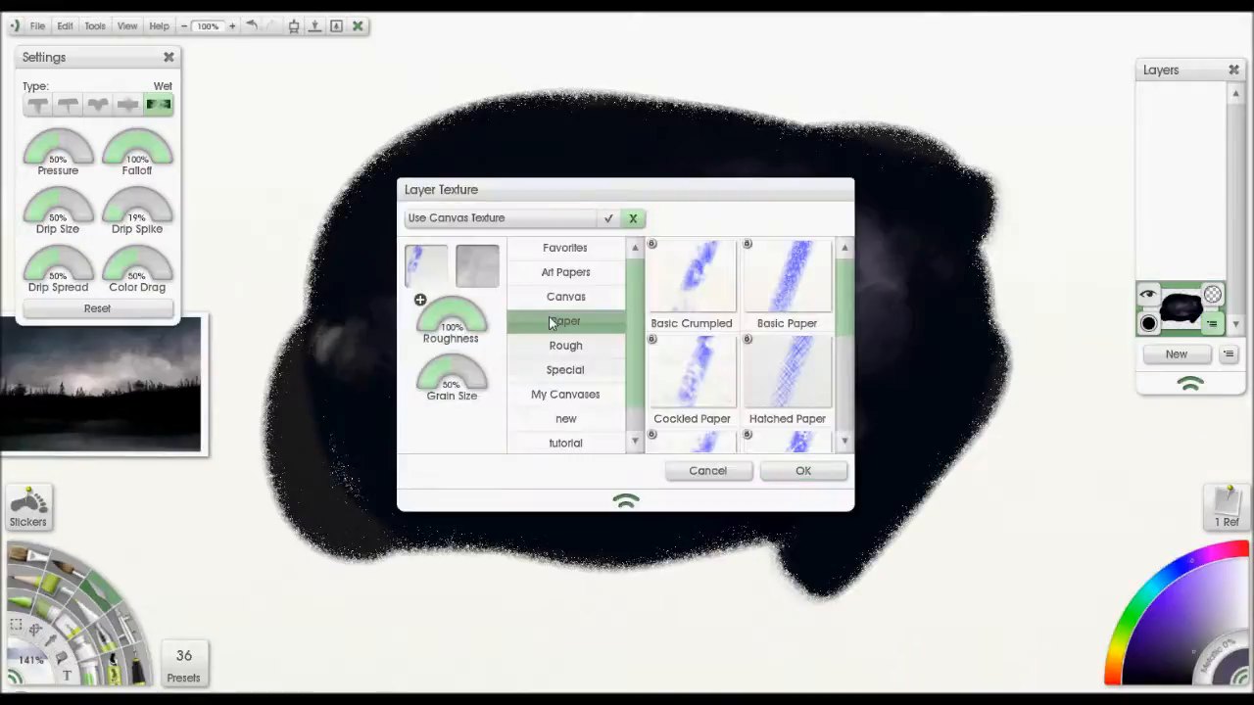
click(802, 472)
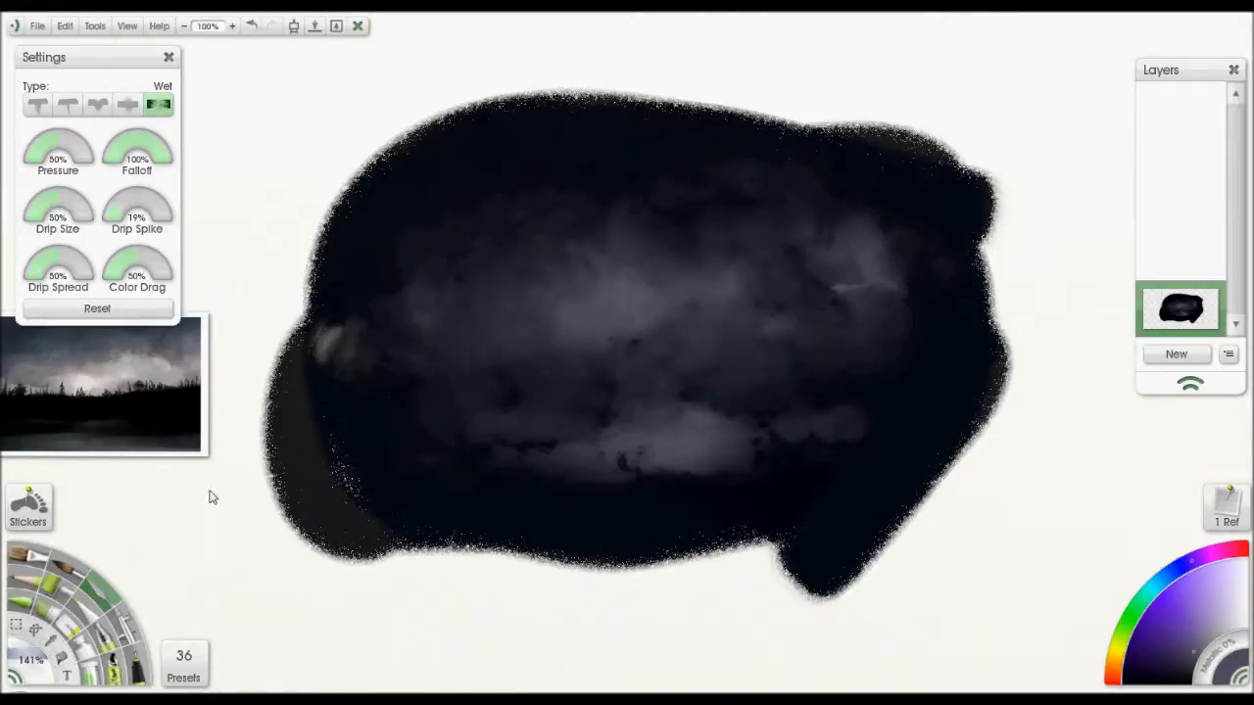
Step: Airbrush sampled near-black blue over the cloud edges and gaps, including a dark diagonal crease through the middle, reducing the brush to 62%
click(136, 600)
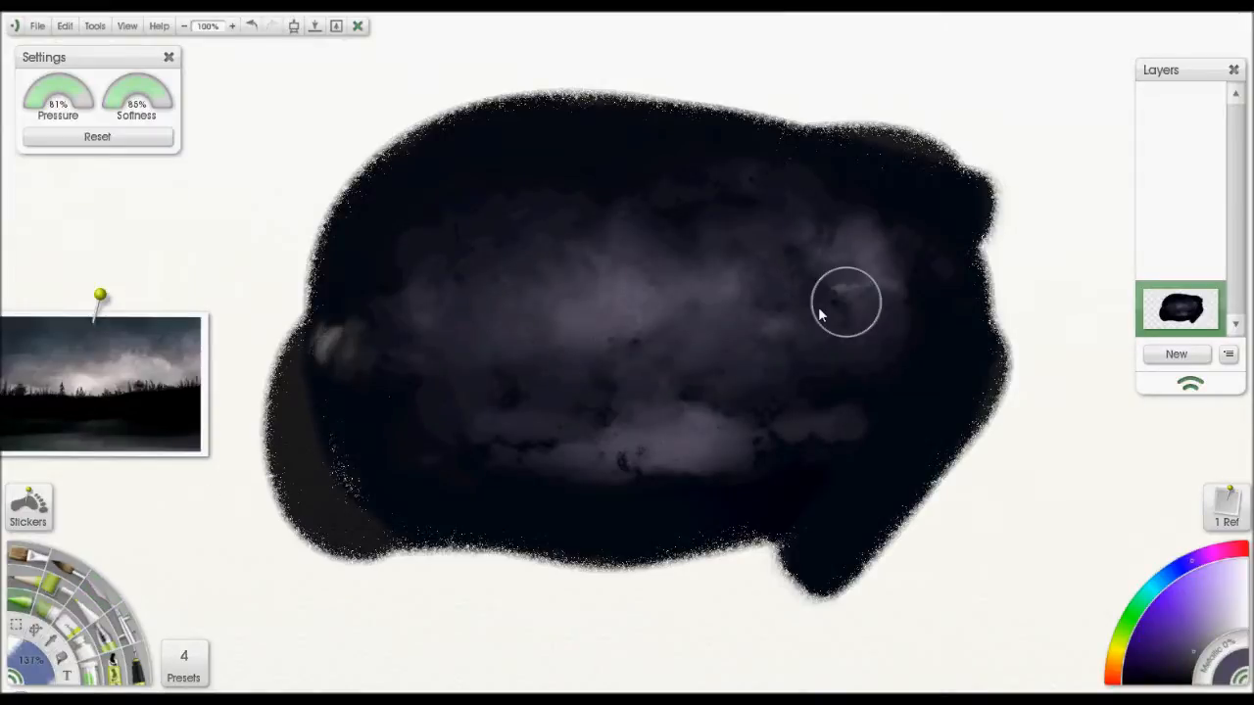
alt+click(875, 343)
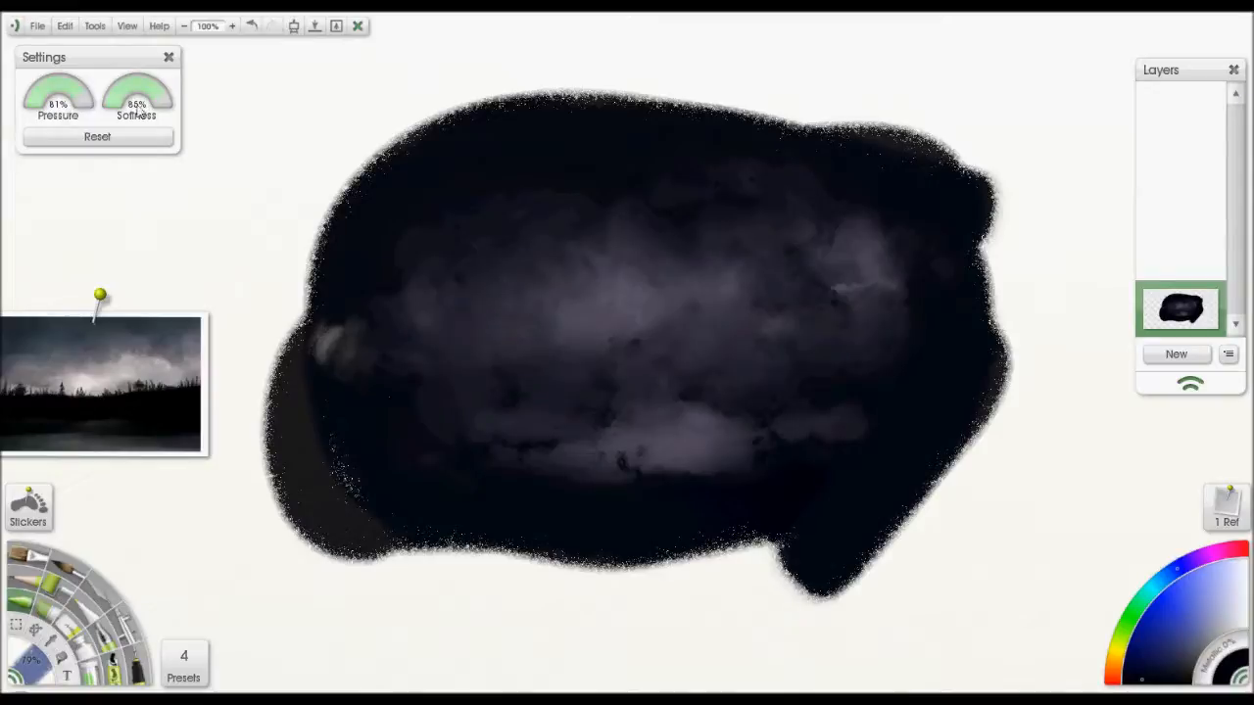
drag(818, 382, 832, 379)
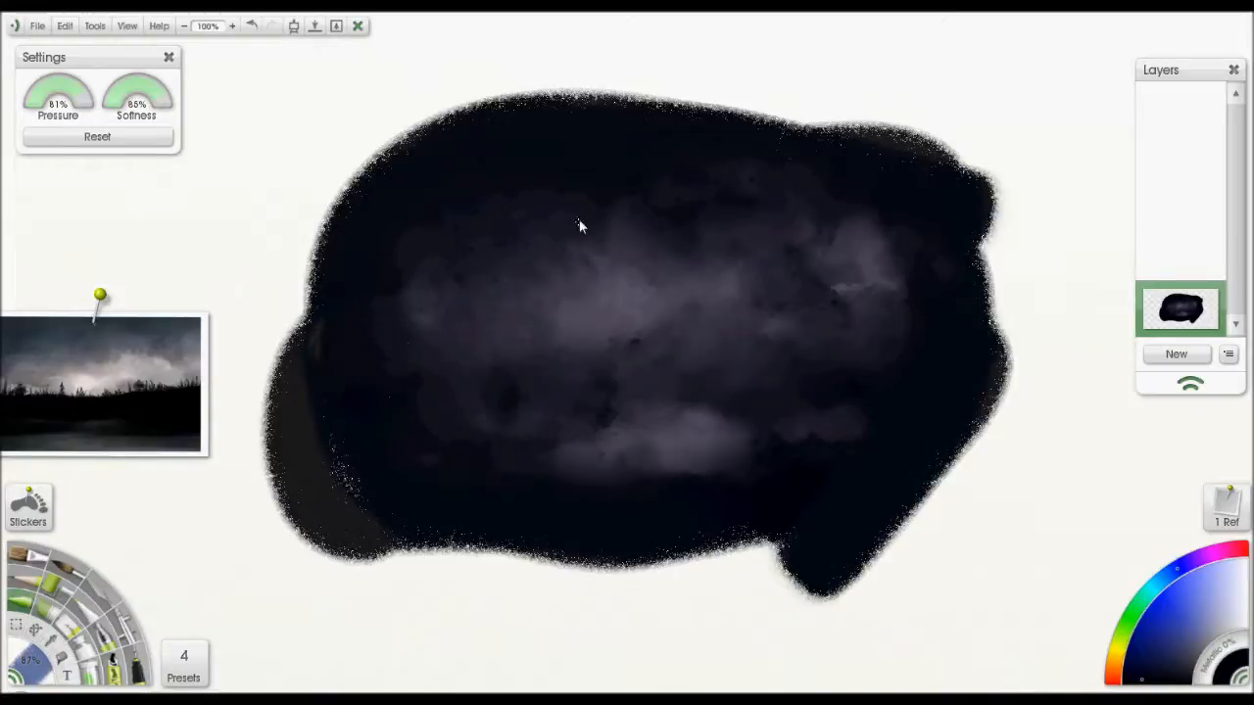
mouse_move(786, 246)
mouse_down()
mouse_move(827, 225)
mouse_move(861, 267)
mouse_move(830, 300)
mouse_move(920, 305)
mouse_move(794, 298)
mouse_up()
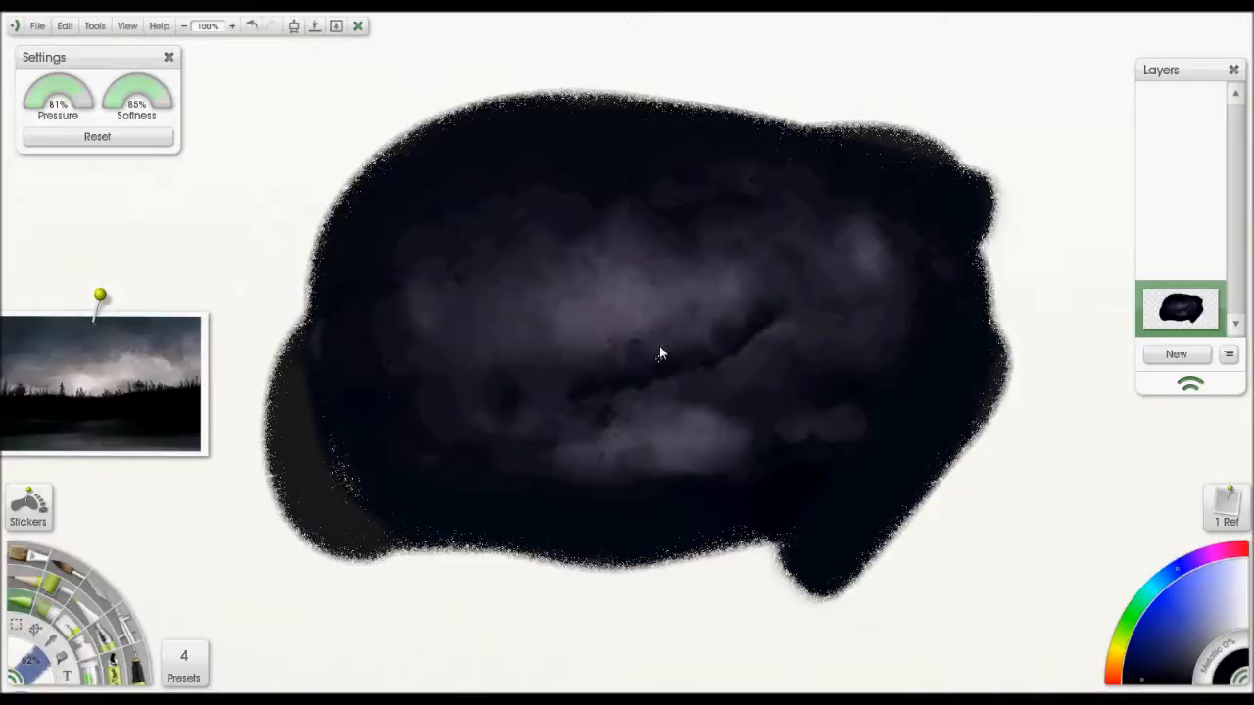
Step: Sample gray-violet tones from the clouds and define a thin light edge beneath the diagonal crease with a 38% brush
alt+click(770, 384)
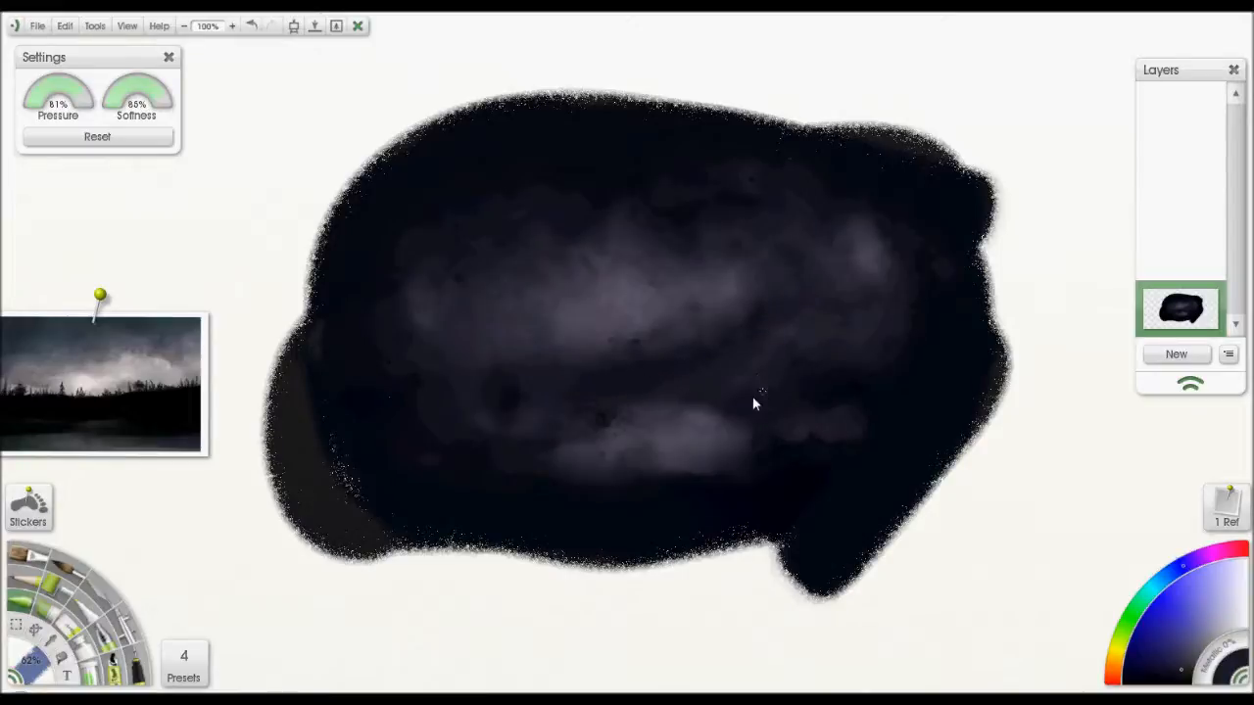
key([)
key([)
key([)
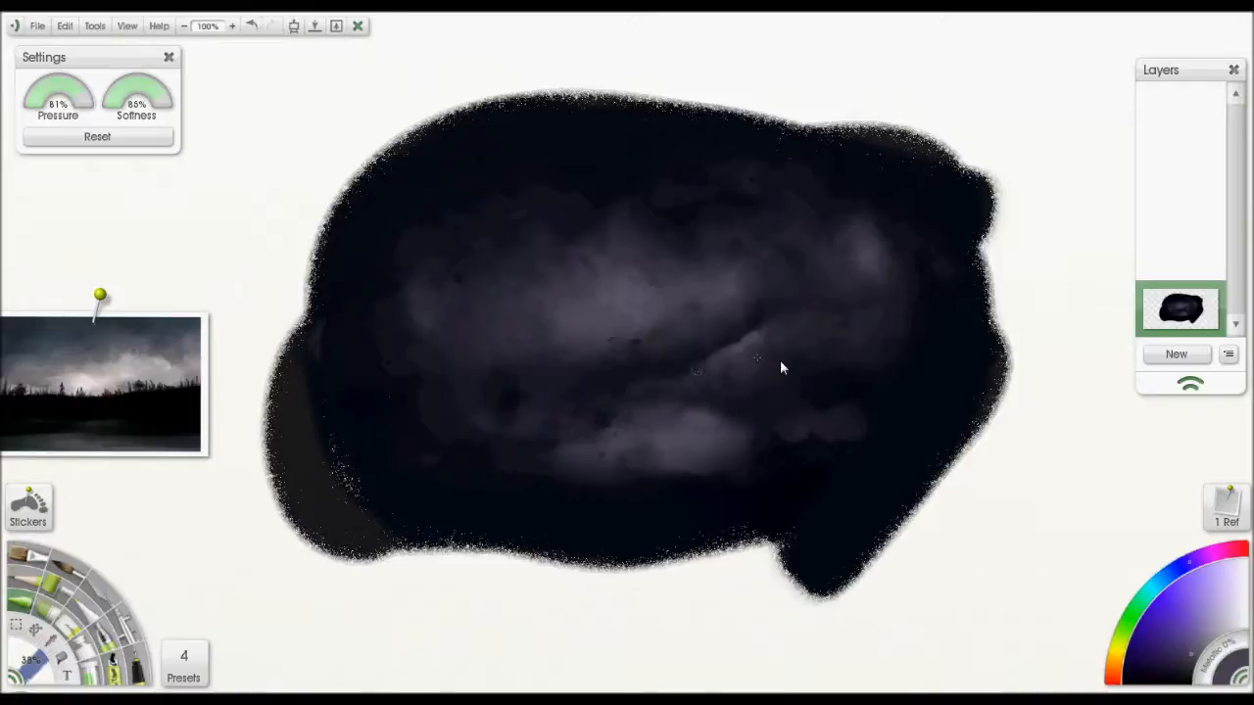
mouse_move(757, 358)
mouse_down()
mouse_move(707, 394)
mouse_move(776, 334)
mouse_up()
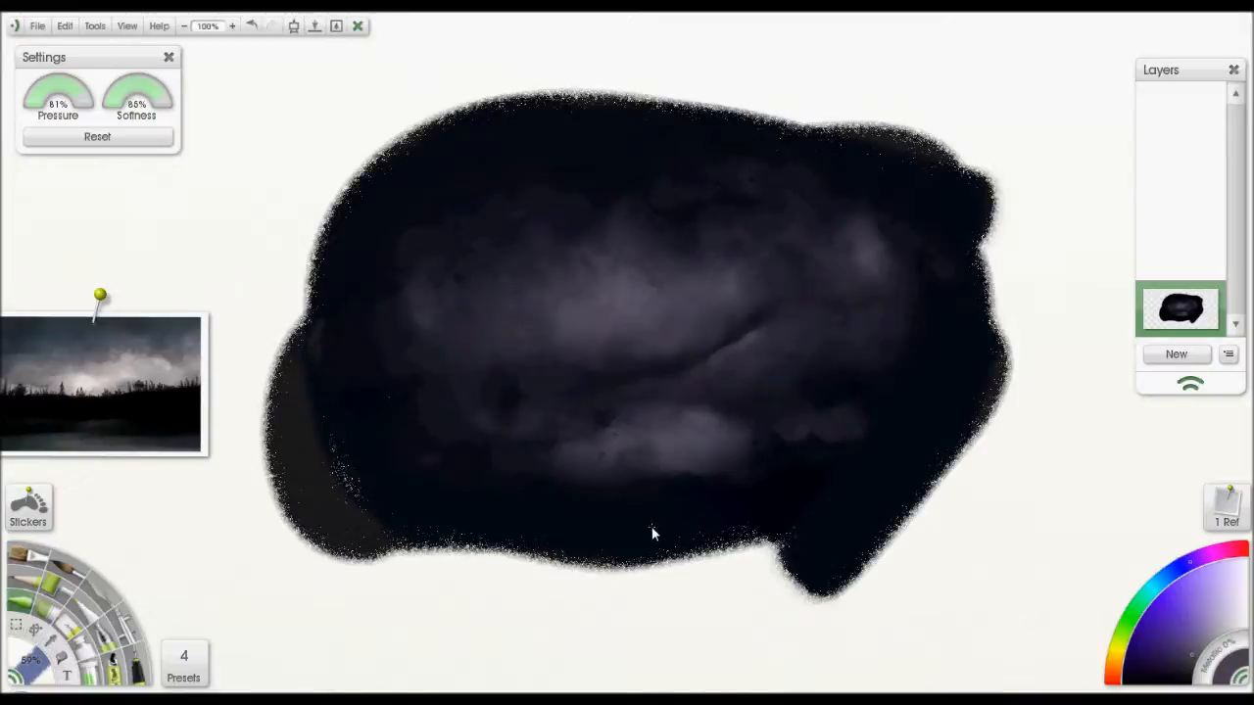
Step: Move the reference image up the canvas and paint a bright white glow low in the center of the clouds
mouse_move(117, 410)
drag(116, 410, 135, 329)
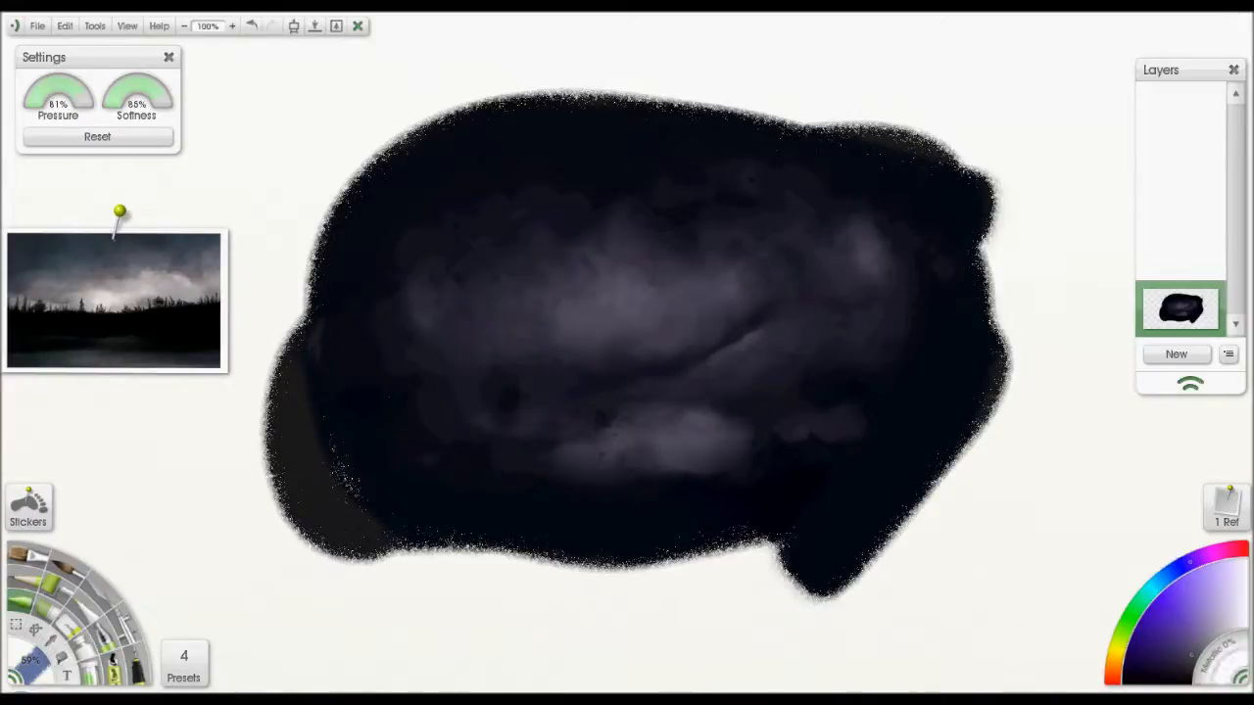
mouse_move(608, 417)
mouse_down()
mouse_move(584, 390)
mouse_move(677, 387)
mouse_move(492, 388)
mouse_move(657, 368)
mouse_move(574, 392)
mouse_move(533, 356)
mouse_move(594, 349)
mouse_move(570, 369)
mouse_move(609, 335)
mouse_move(701, 358)
mouse_move(718, 386)
mouse_move(662, 350)
mouse_move(514, 368)
mouse_move(701, 362)
mouse_move(501, 355)
mouse_move(593, 331)
mouse_move(732, 359)
mouse_move(544, 342)
mouse_move(706, 370)
mouse_move(742, 393)
mouse_move(524, 354)
mouse_move(569, 318)
mouse_move(503, 358)
mouse_up()
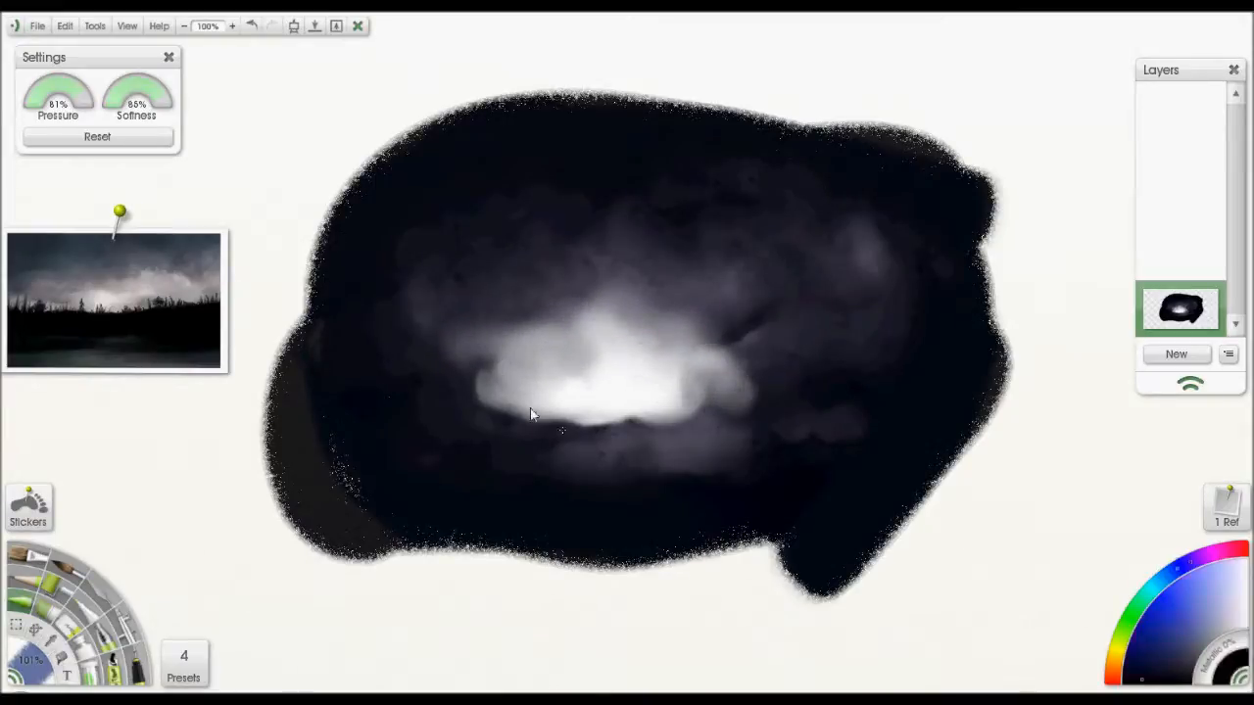
Step: Paint two overlapping dark horizontal bands across the painting beneath the white glow with a 101% brush
drag(252, 405, 1065, 446)
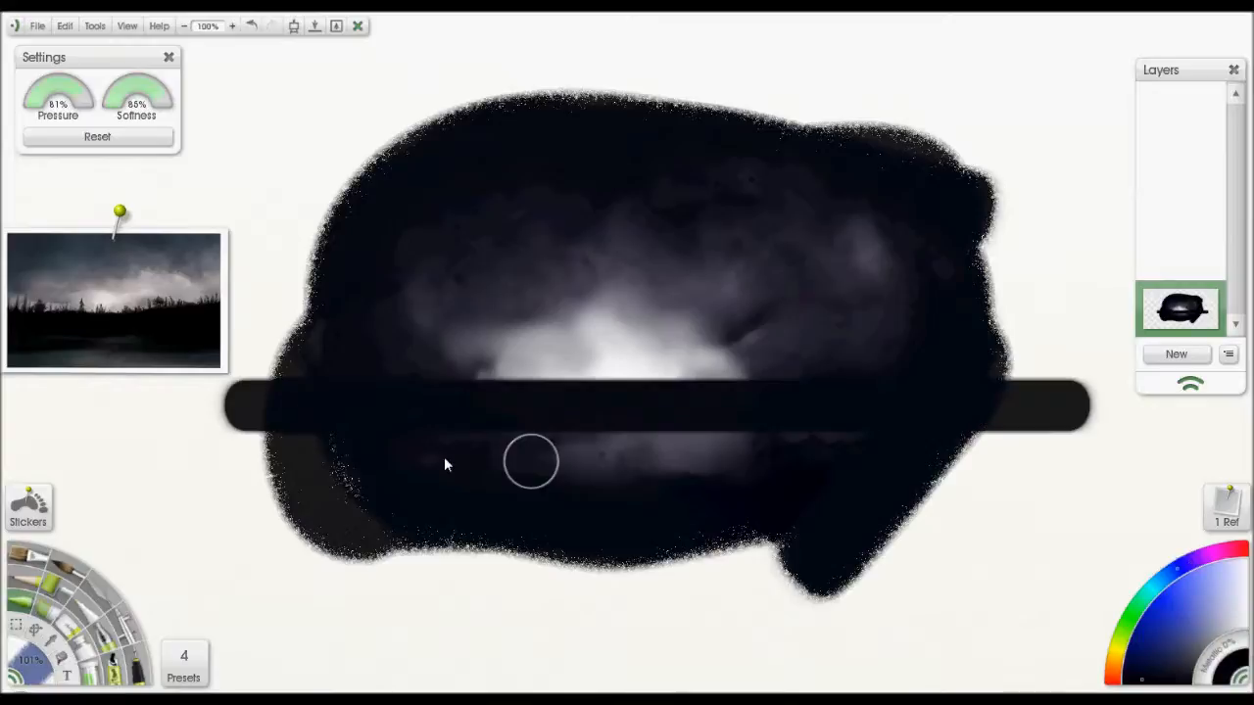
drag(223, 432, 1136, 436)
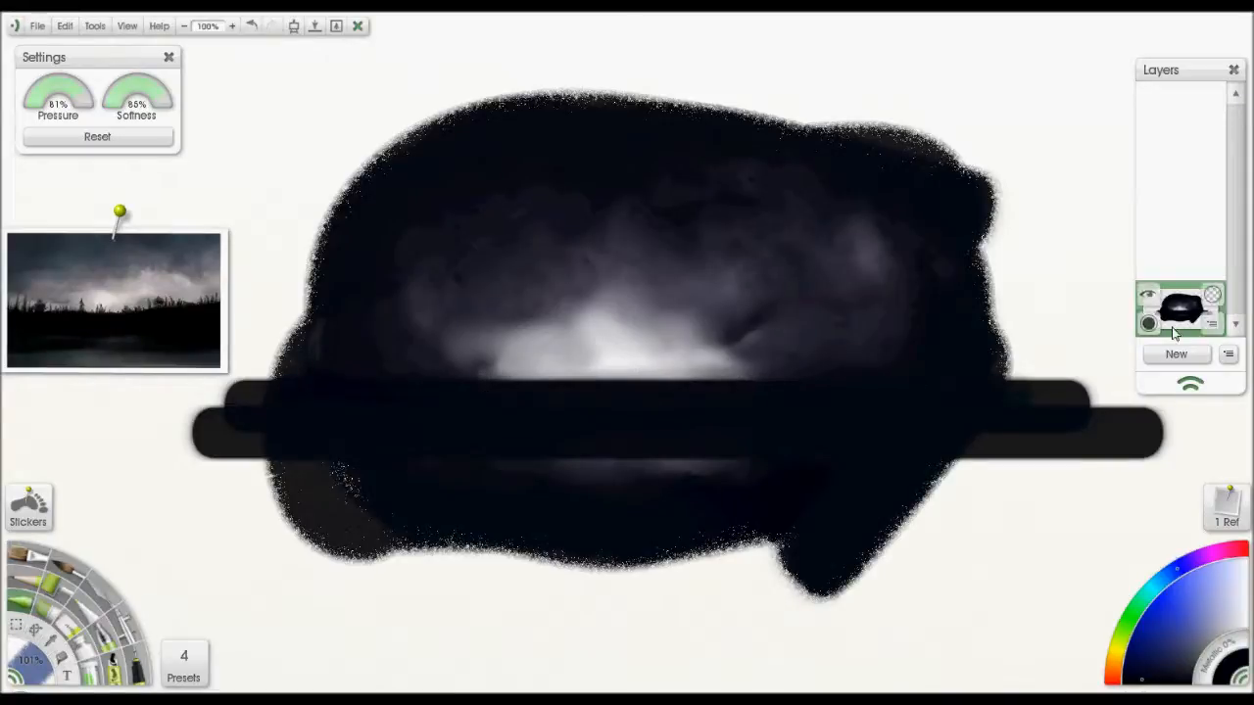
Step: Set the roughness of the layer's crumpled paper texture to 33%
click(1212, 324)
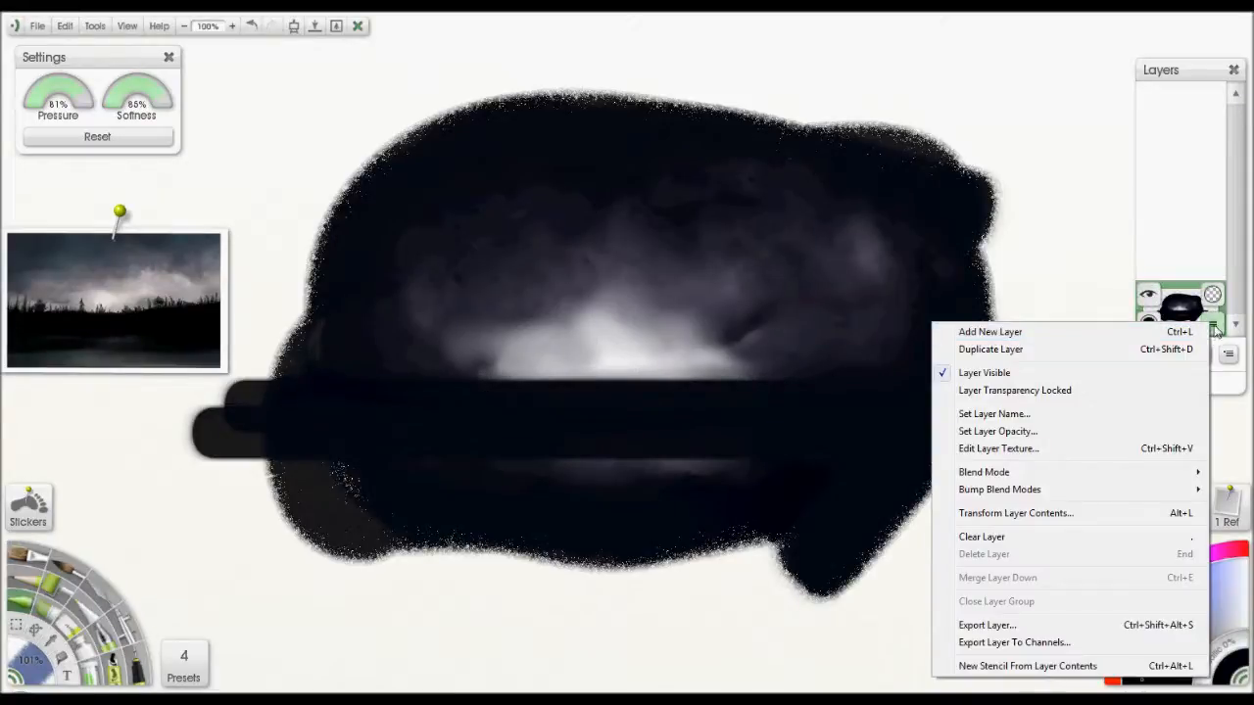
click(988, 449)
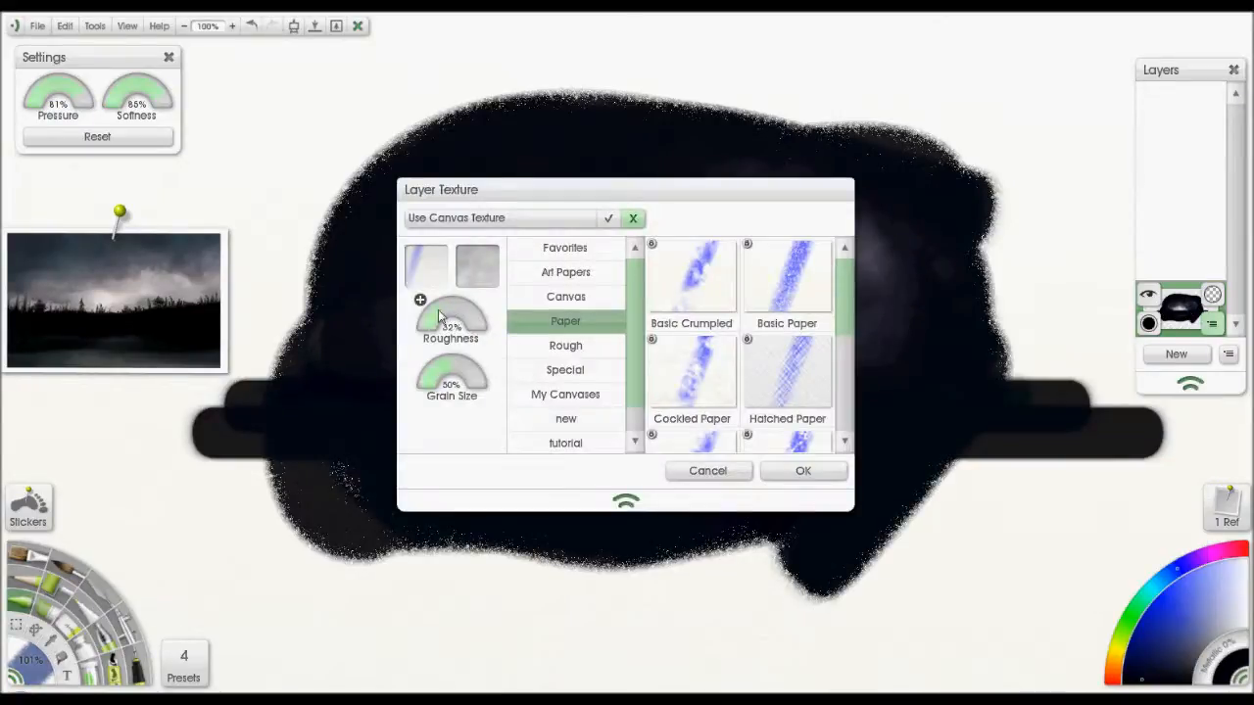
click(438, 310)
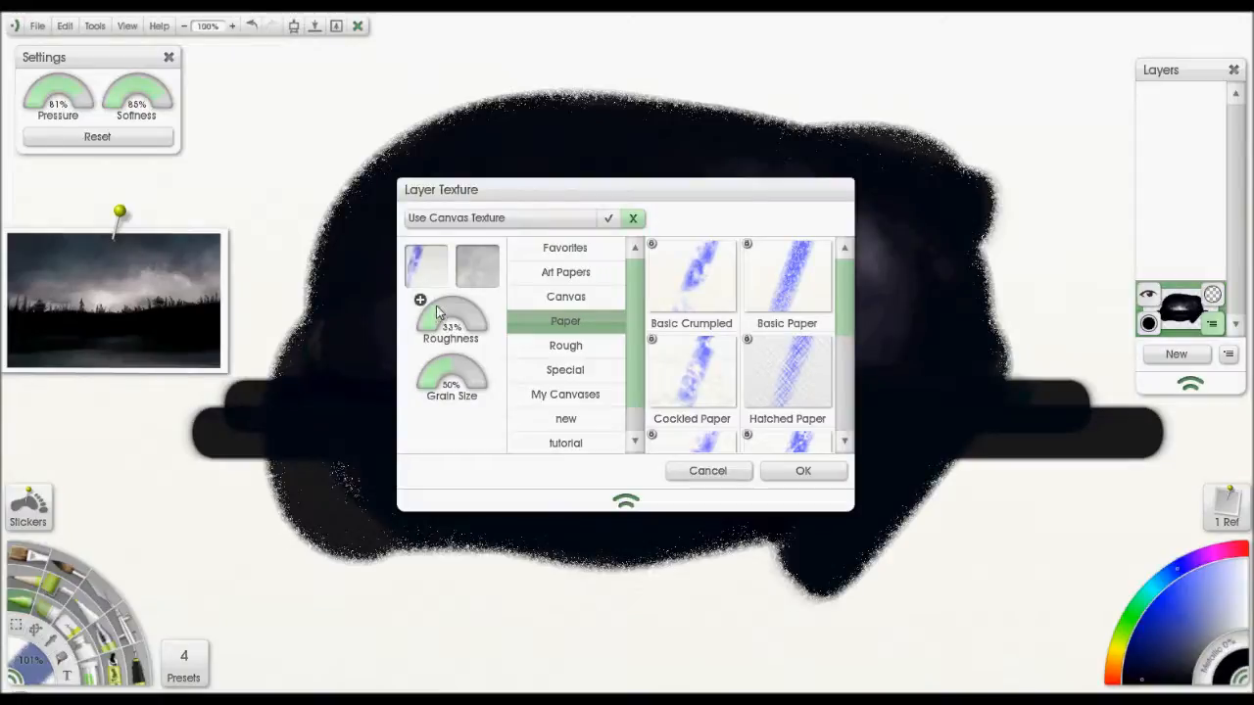
click(803, 470)
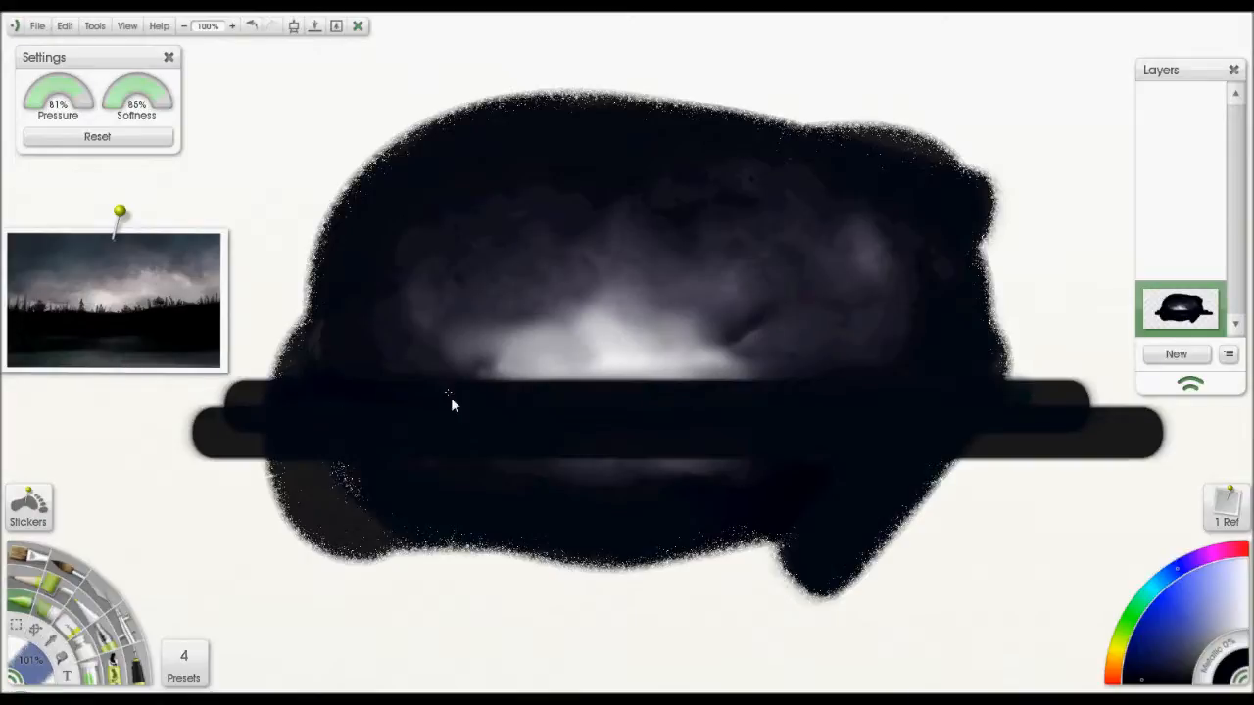
Step: Paint dark rounded treetop silhouettes along the horizon, overlapping the lower edge of the white glow and extending to the right
mouse_move(543, 421)
mouse_down()
mouse_move(460, 438)
mouse_move(476, 439)
mouse_up()
click(463, 393)
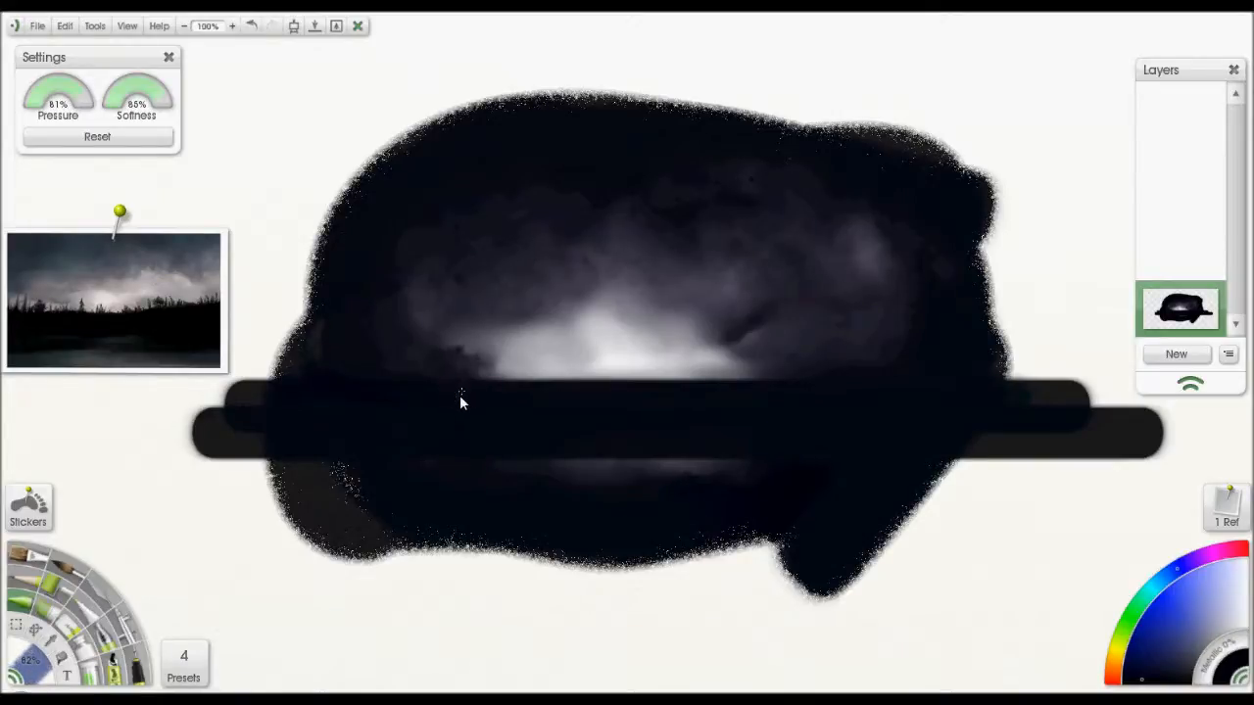
drag(475, 389, 503, 380)
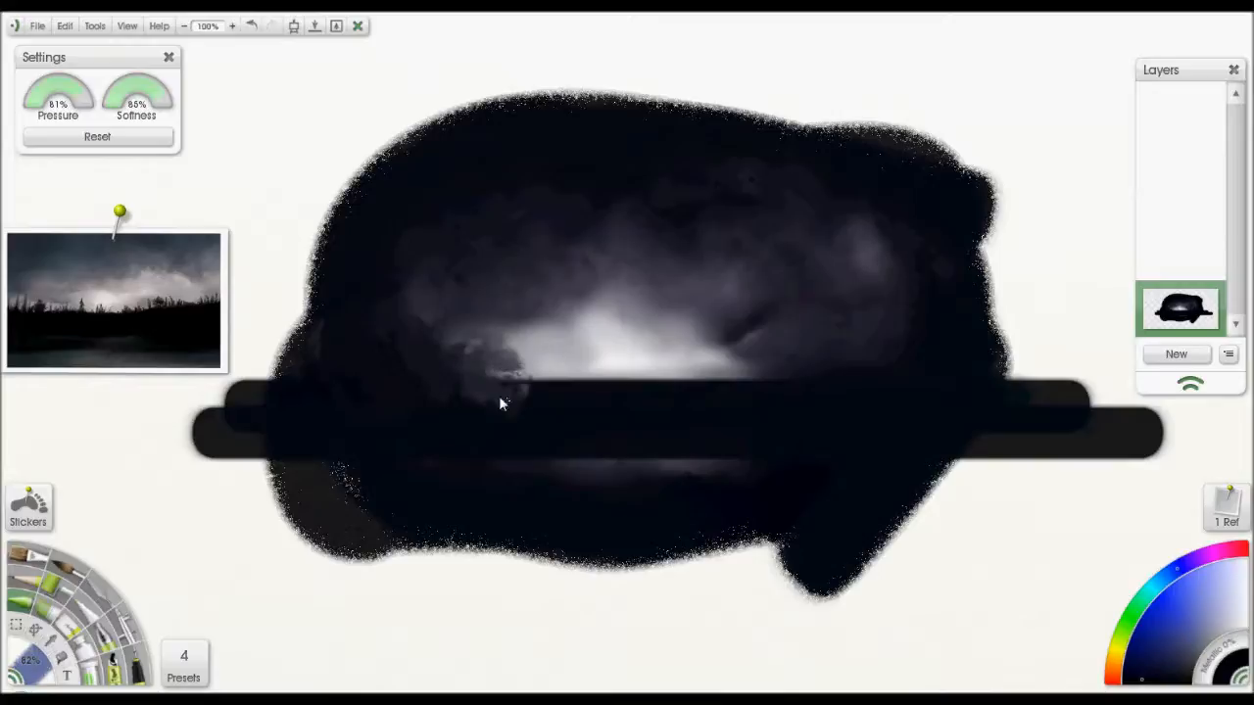
click(476, 373)
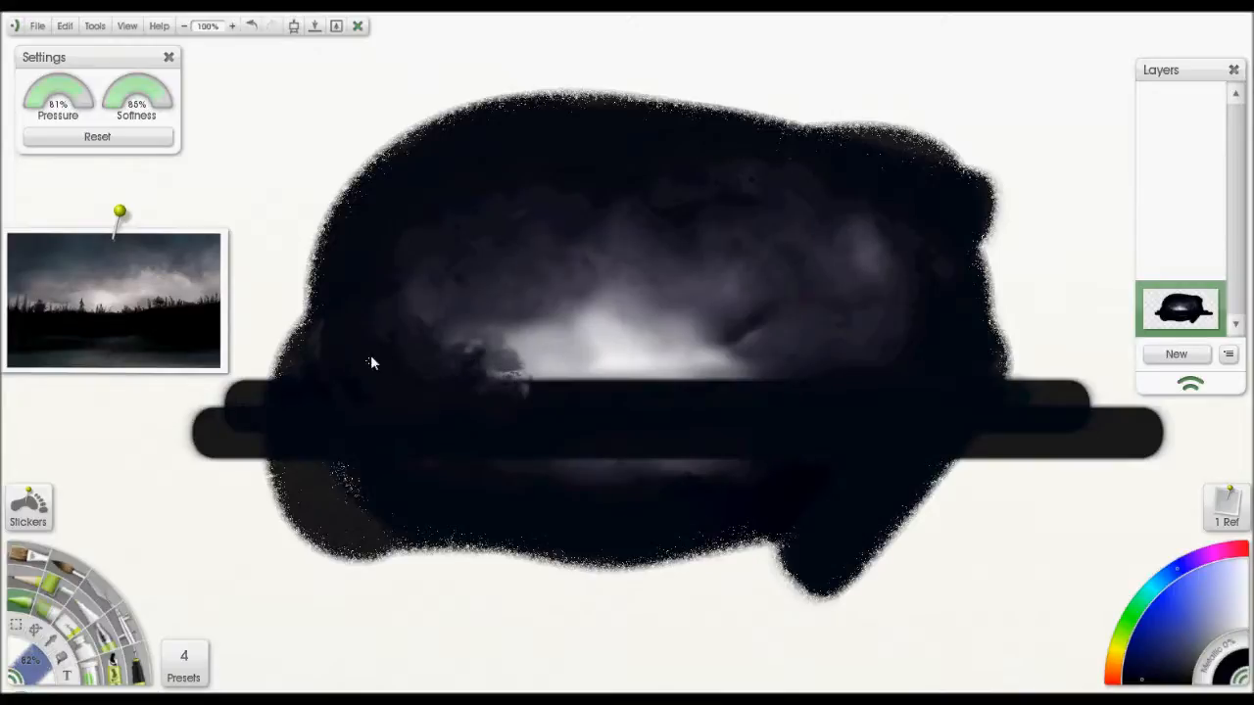
mouse_move(519, 391)
mouse_down()
mouse_move(569, 373)
mouse_move(548, 382)
mouse_move(571, 401)
mouse_move(574, 383)
mouse_move(568, 395)
mouse_move(611, 383)
mouse_move(631, 397)
mouse_move(699, 374)
mouse_move(671, 387)
mouse_move(709, 387)
mouse_move(732, 408)
mouse_move(769, 393)
mouse_move(758, 395)
mouse_move(781, 406)
mouse_move(815, 375)
mouse_move(783, 406)
mouse_up()
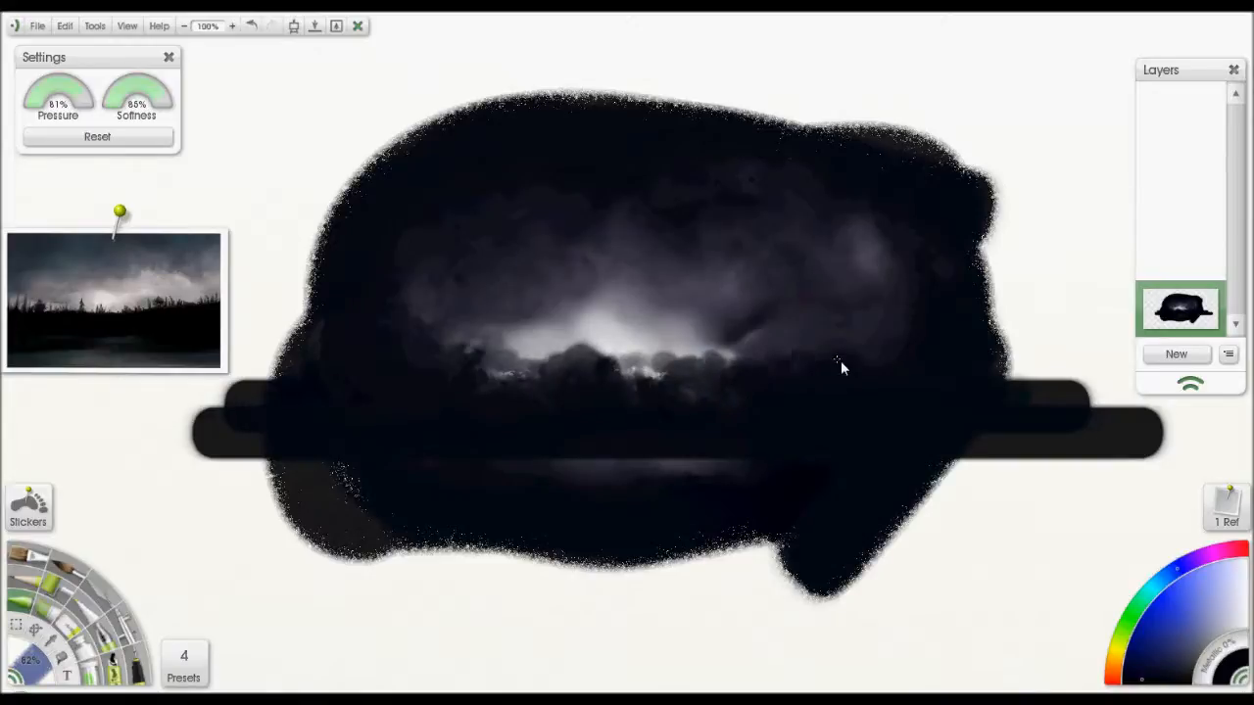
mouse_move(840, 367)
mouse_down()
mouse_move(880, 351)
mouse_move(907, 389)
mouse_move(953, 359)
mouse_up()
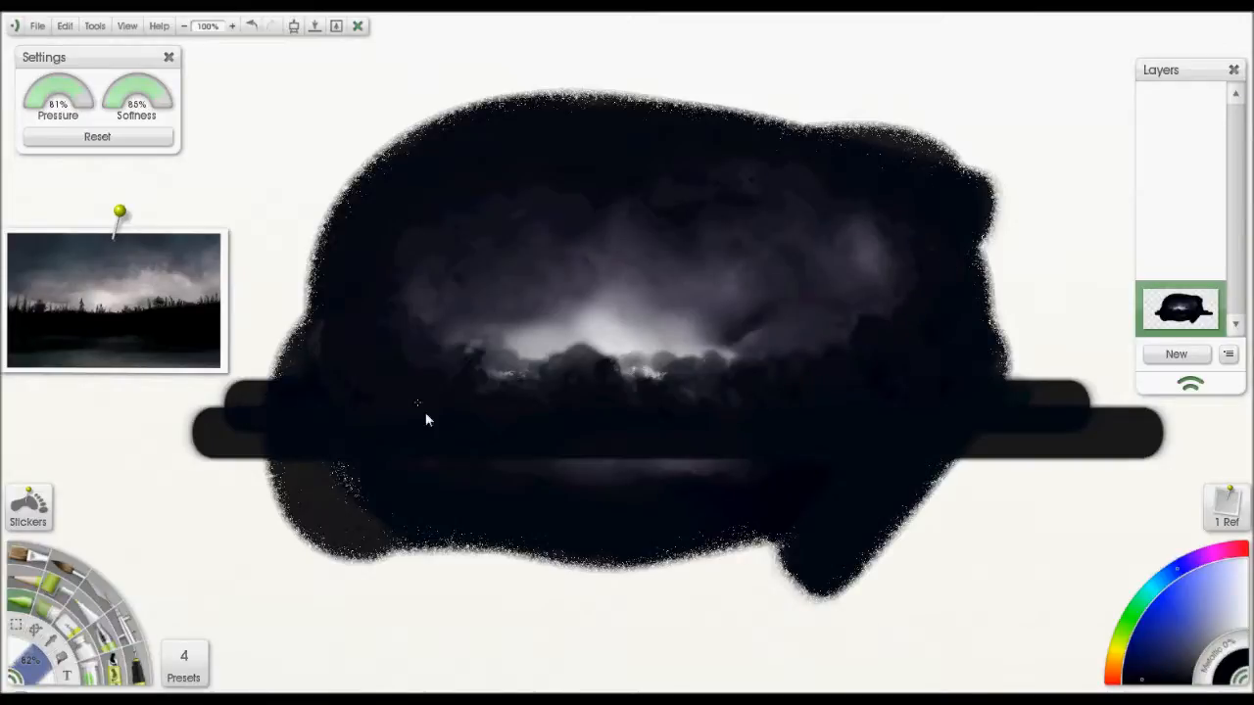
Step: Darken the forest mass below and left of the glow with a 50% brush
scroll(541, 379, up, 4)
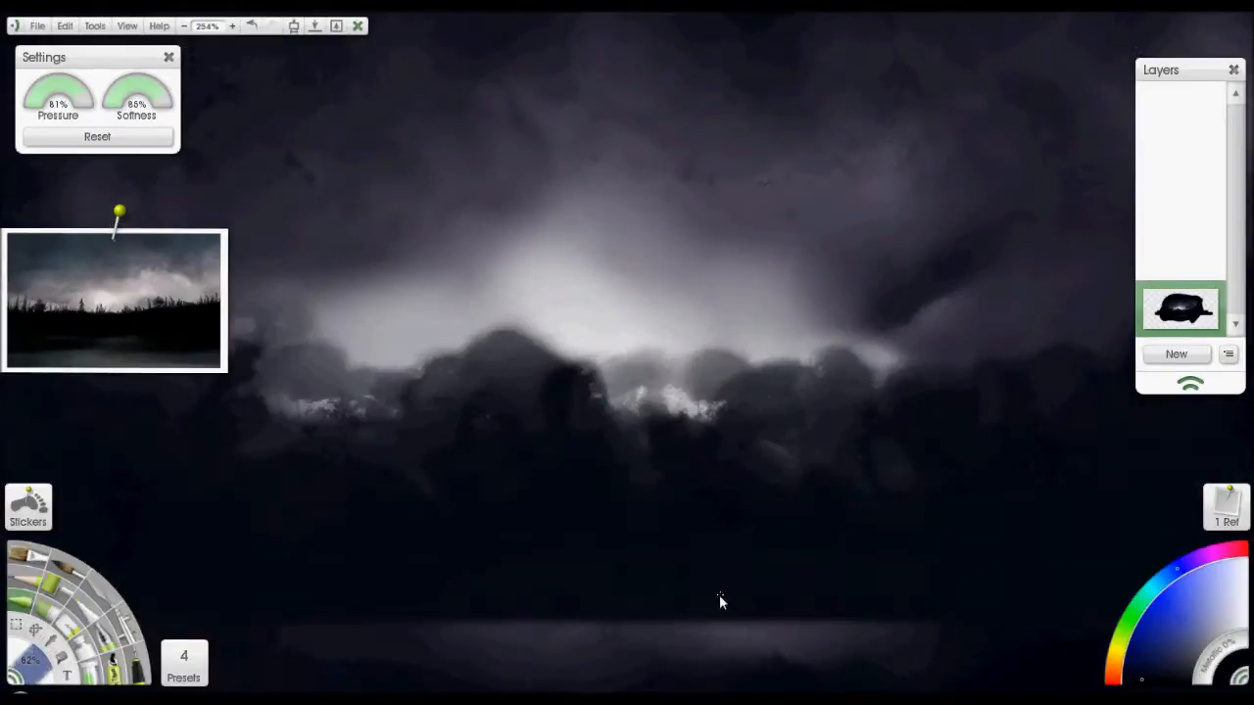
scroll(623, 537, down, 5)
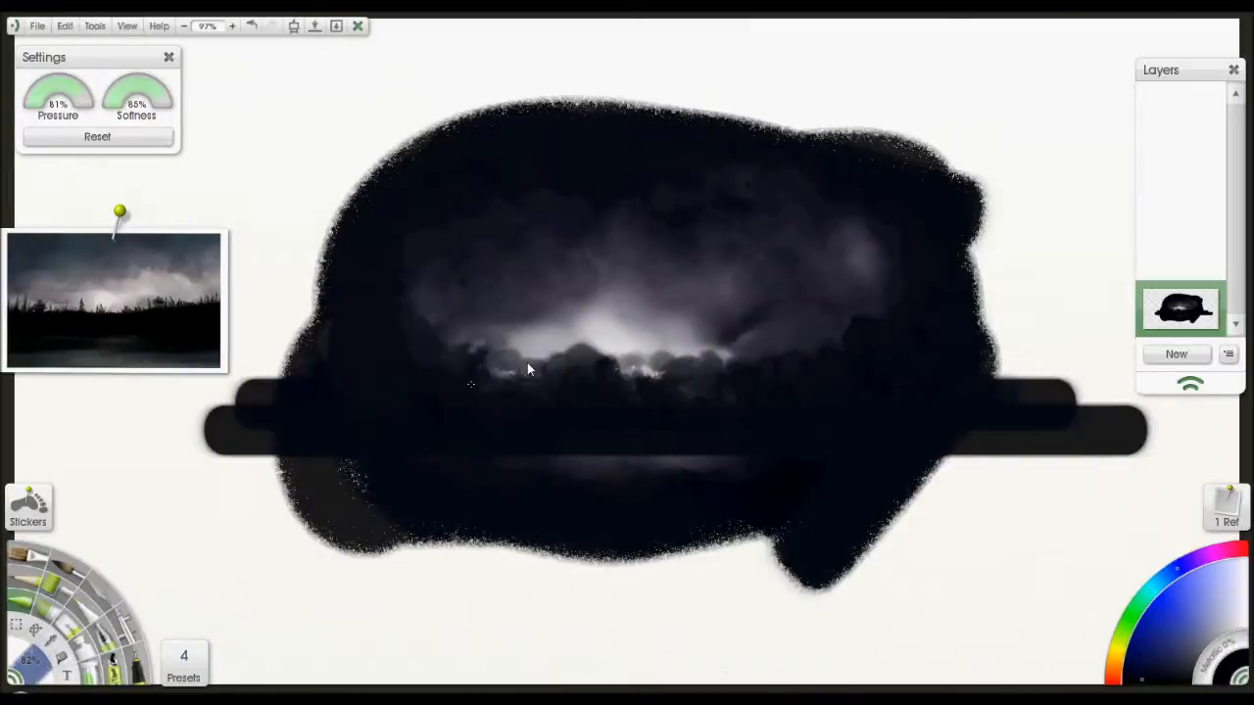
drag(588, 400, 511, 400)
scroll(474, 429, up, 2)
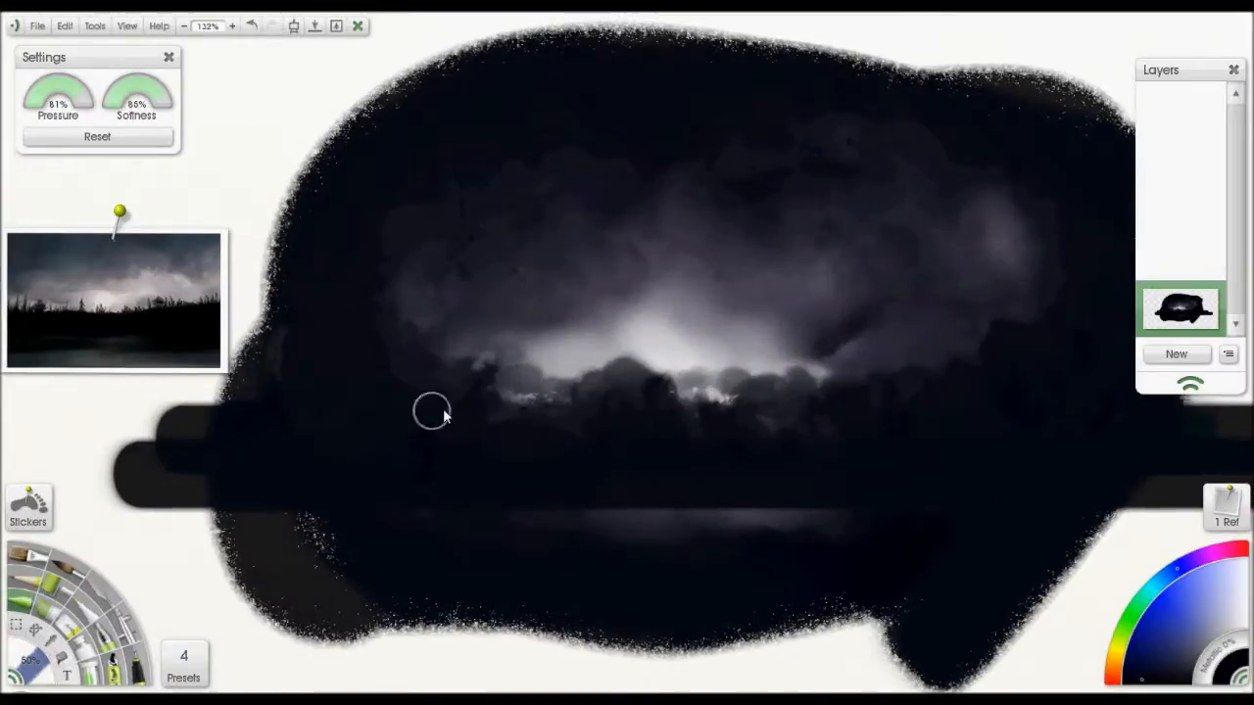
mouse_move(443, 416)
mouse_down()
mouse_move(484, 409)
mouse_move(414, 418)
mouse_up()
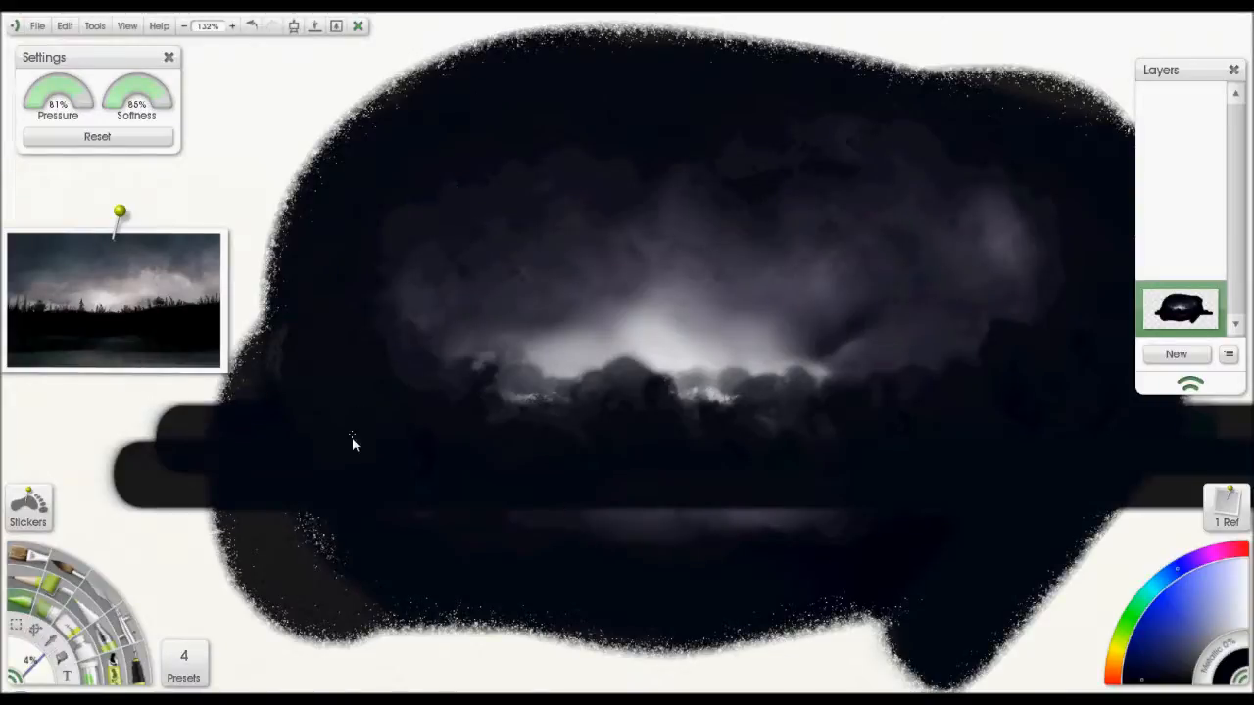
Step: Paint faint violet-gray cloud puffs at the sky's left end and partly cover them with dark strokes from a 106% brush
mouse_move(354, 408)
mouse_down()
mouse_move(367, 409)
mouse_move(364, 378)
mouse_move(373, 386)
mouse_move(431, 336)
mouse_up()
mouse_move(398, 303)
mouse_down()
mouse_move(385, 343)
mouse_move(417, 308)
mouse_move(466, 318)
mouse_move(416, 341)
mouse_up()
mouse_move(408, 421)
mouse_down()
mouse_move(462, 421)
mouse_move(418, 435)
mouse_up()
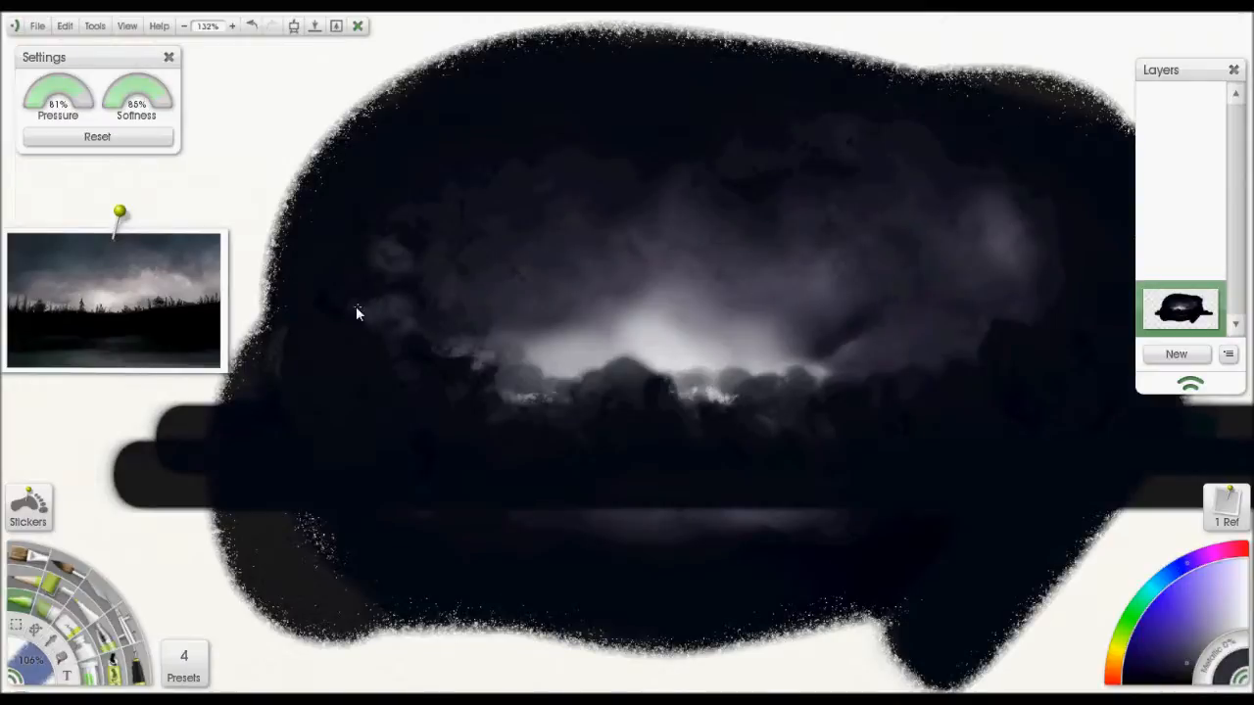
drag(355, 306, 416, 264)
Step: Sample dark tones around the left treeline and shape its foliage against the sky with a smaller brush
alt+click(439, 424)
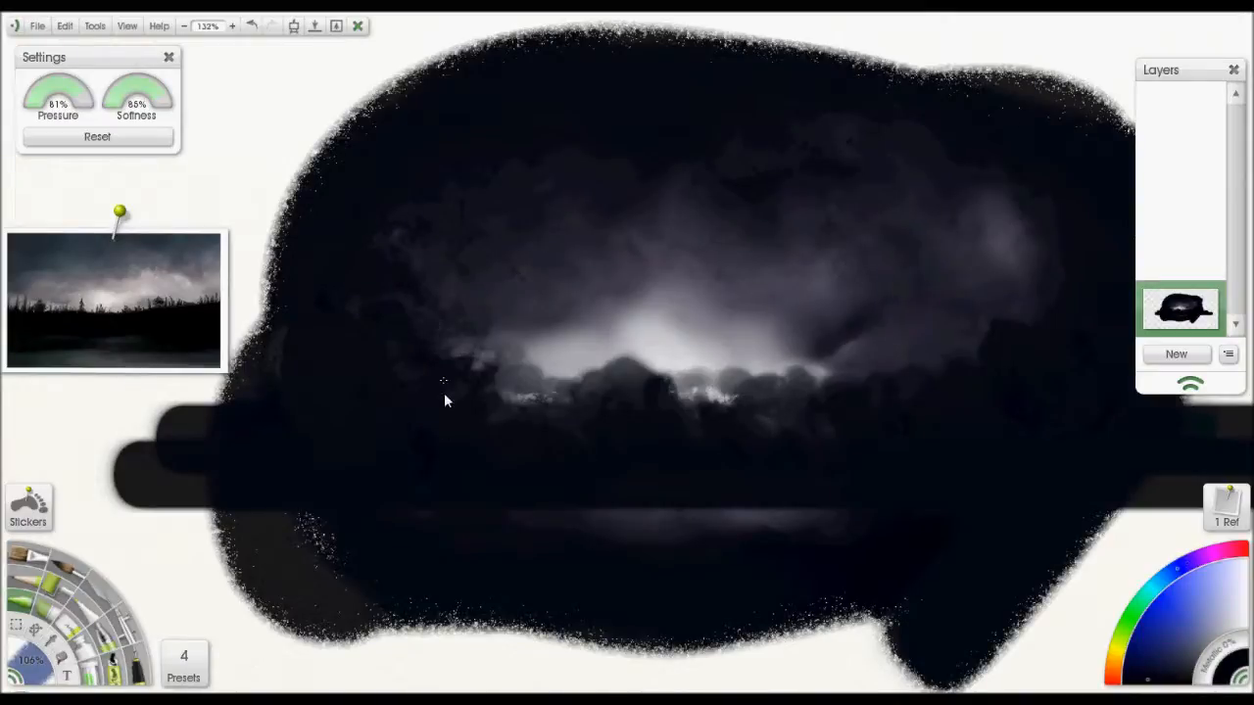
key([)
key([)
key([)
key([)
key([)
key([)
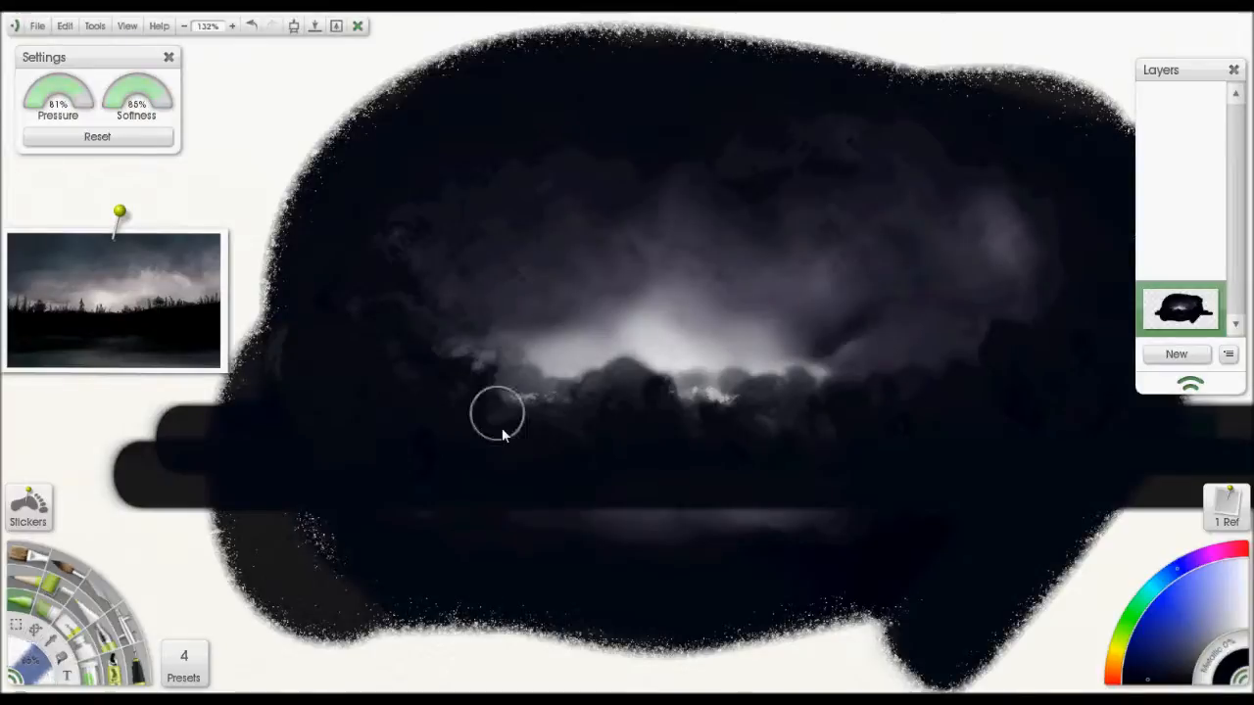
alt+click(453, 374)
key([)
key(])
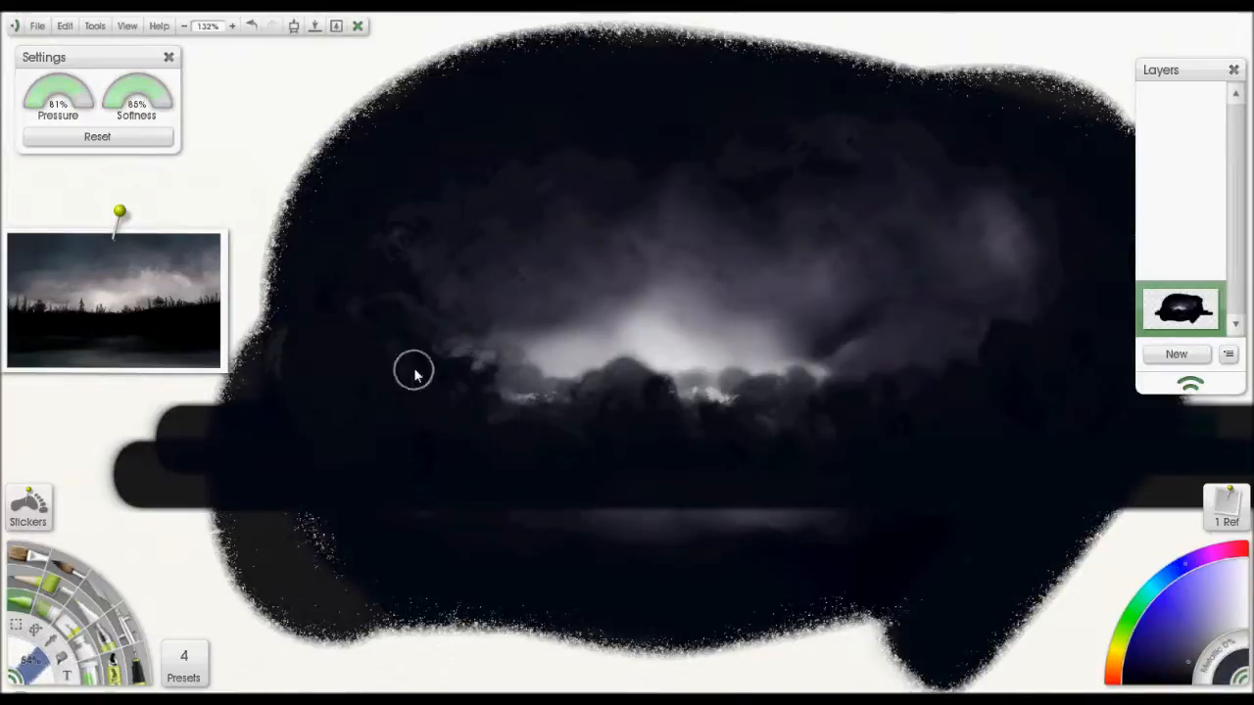
alt+click(436, 368)
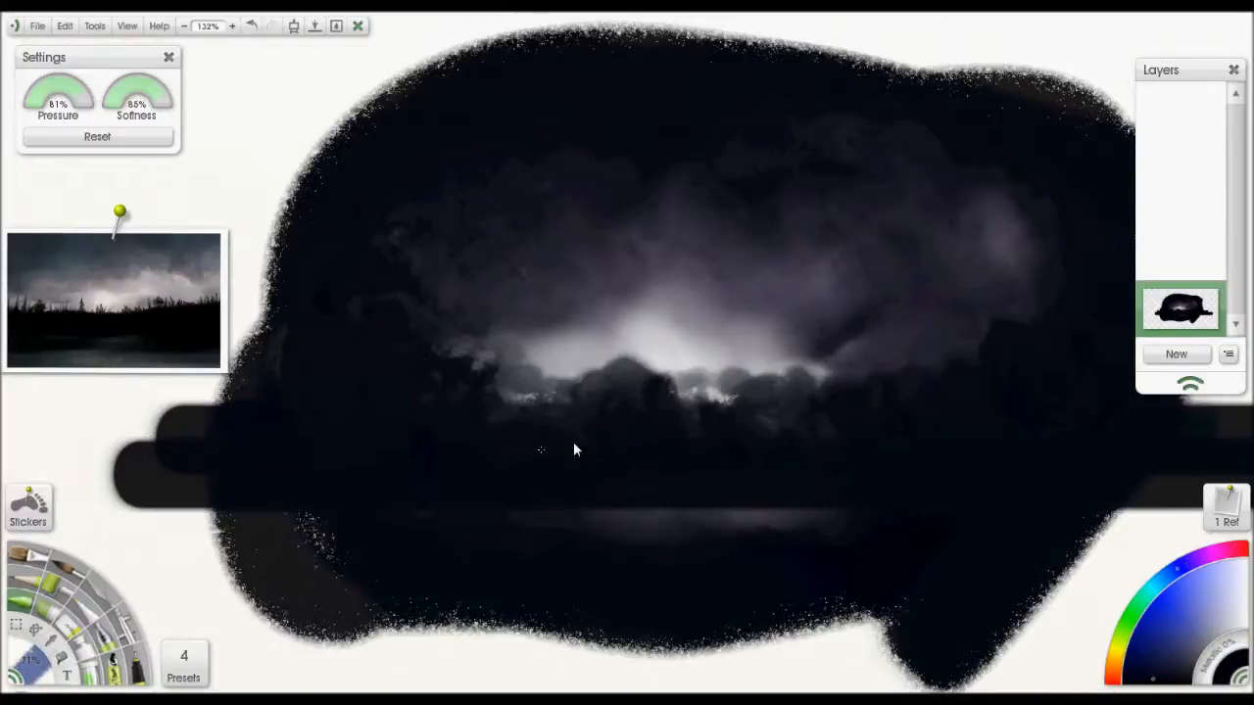
mouse_move(573, 445)
mouse_down()
mouse_move(556, 462)
mouse_move(494, 467)
mouse_up()
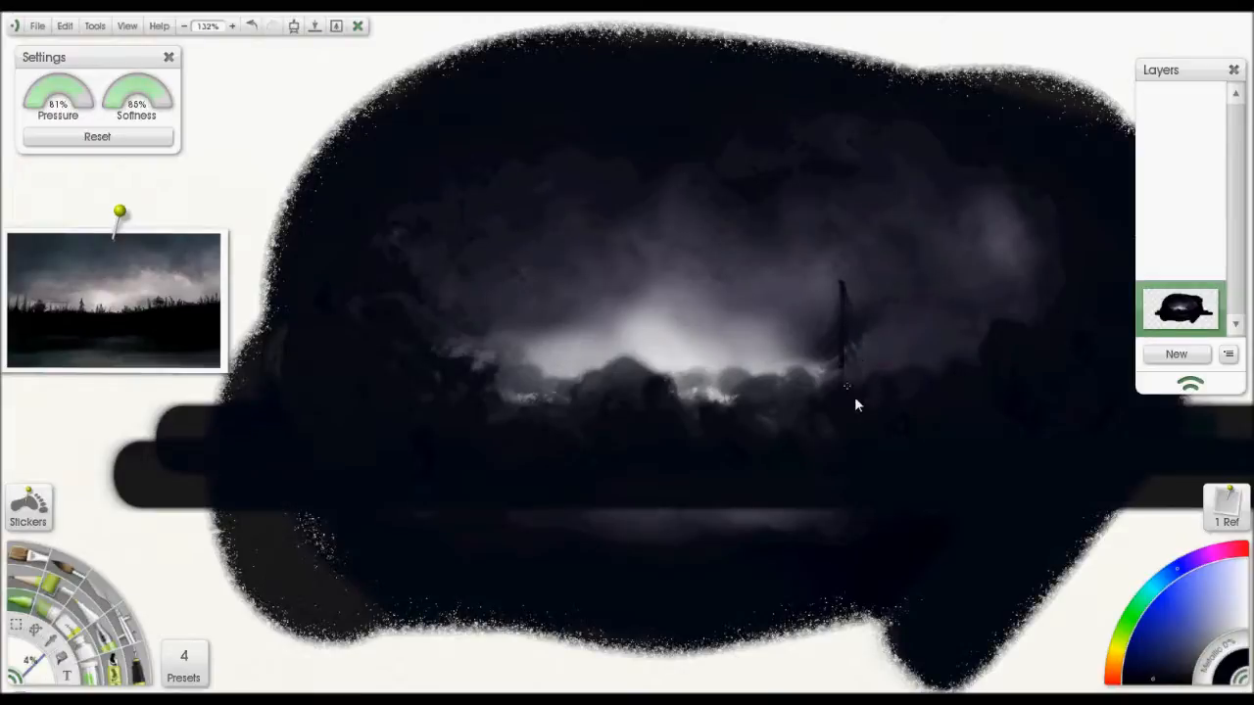
Step: Paint a tall, pointed dark conifer silhouette rising above the treeline to the right of the glow
mouse_move(854, 397)
mouse_down()
mouse_move(845, 345)
mouse_move(819, 402)
mouse_up()
drag(845, 336, 854, 387)
drag(849, 307, 845, 378)
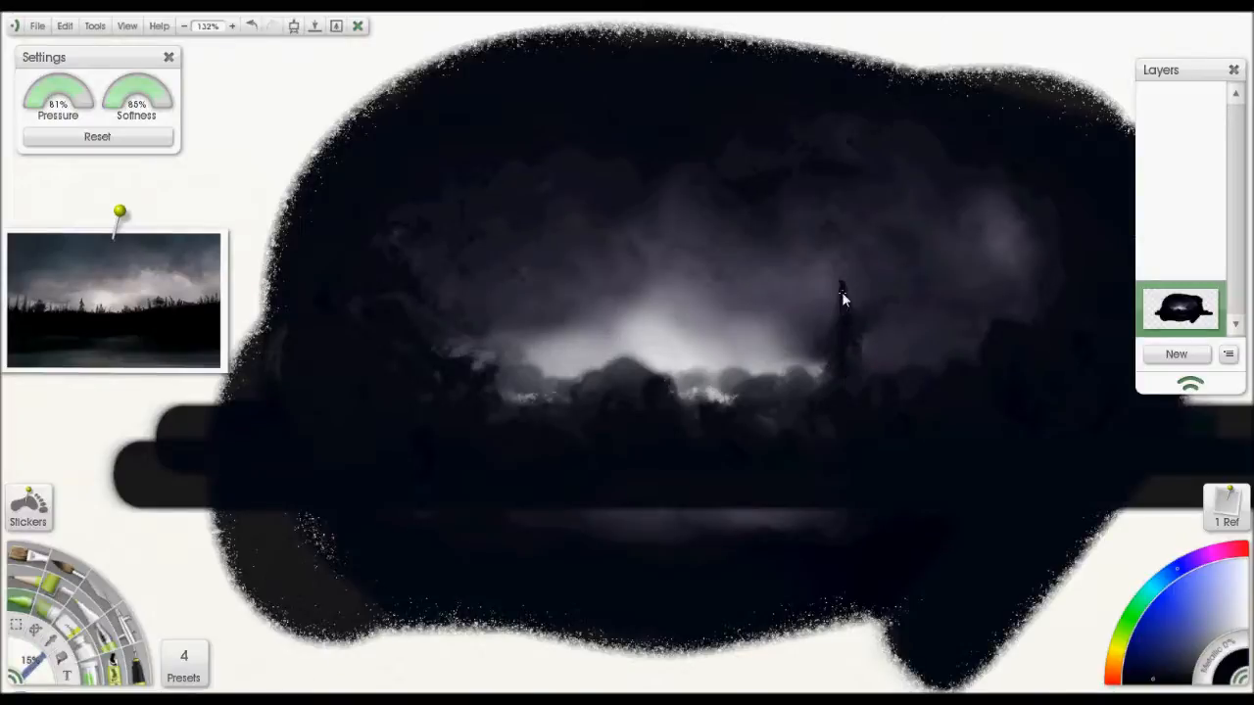
mouse_move(842, 267)
mouse_down()
mouse_move(855, 323)
mouse_move(842, 283)
mouse_up()
drag(837, 401, 842, 355)
scroll(864, 426, down, 2)
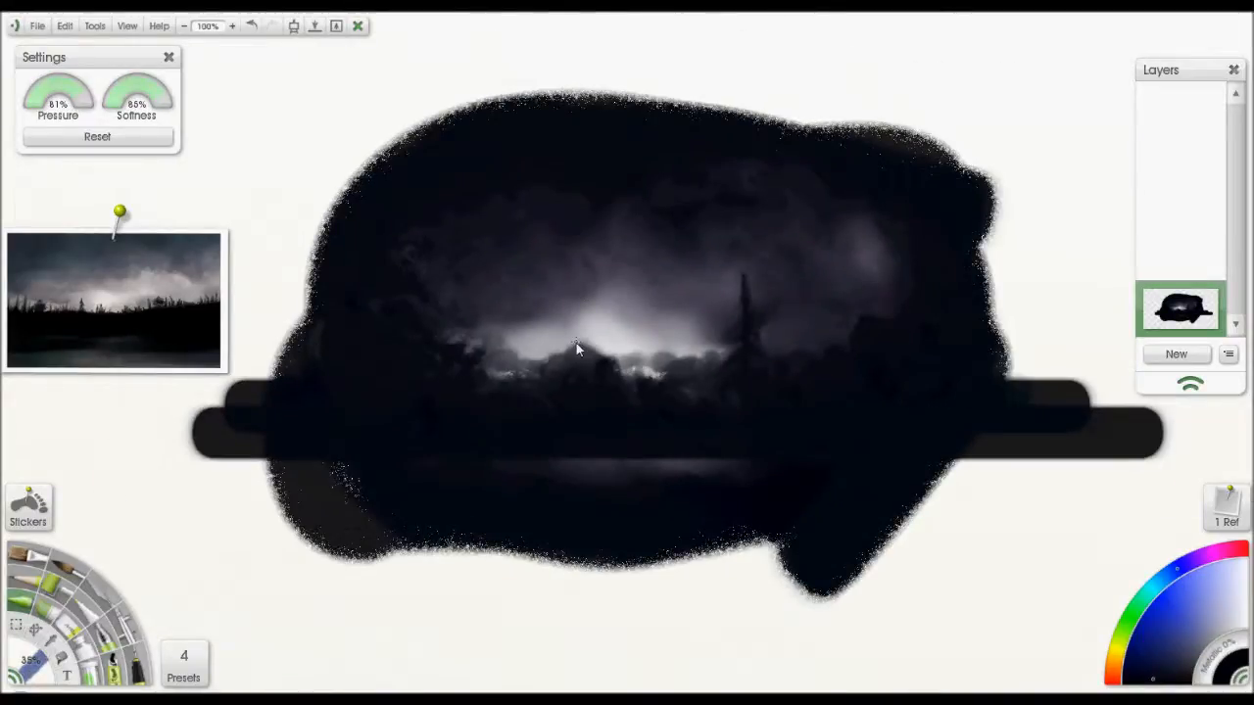
Step: Paint a slender dark conifer above the treeline at the right edge of the bright glow
scroll(556, 308, up, 3)
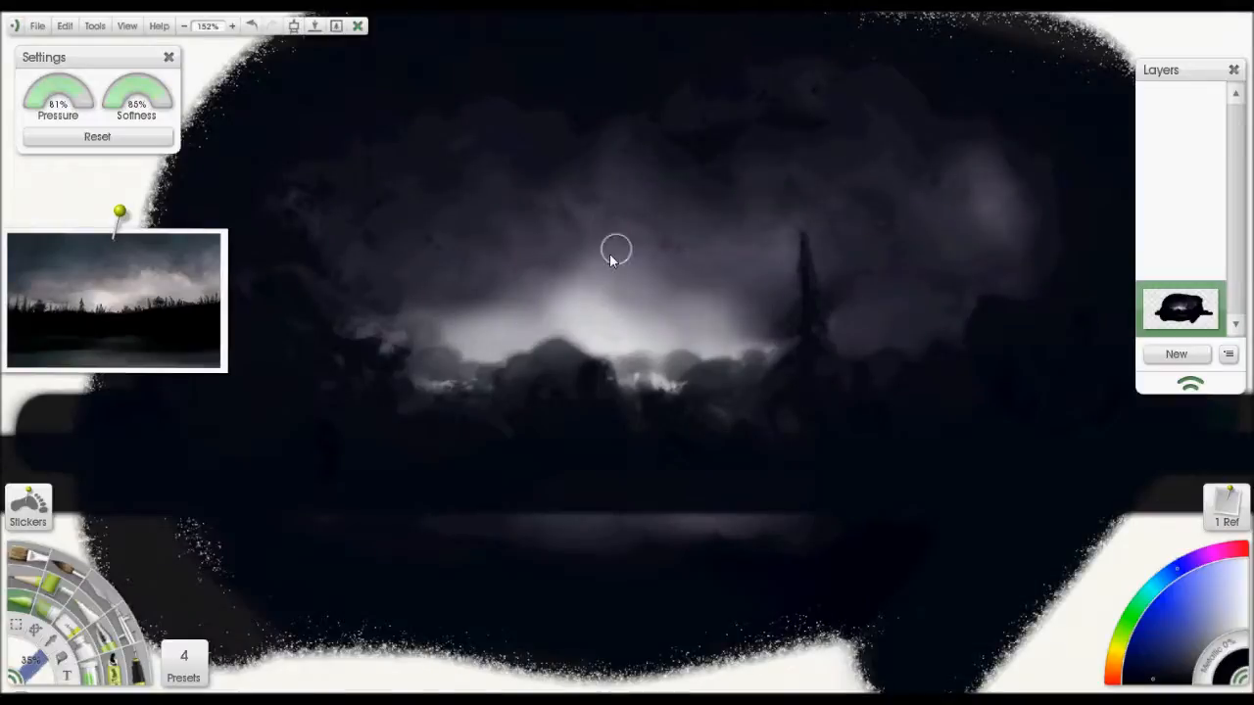
scroll(587, 270, down, 2)
drag(574, 292, 542, 318)
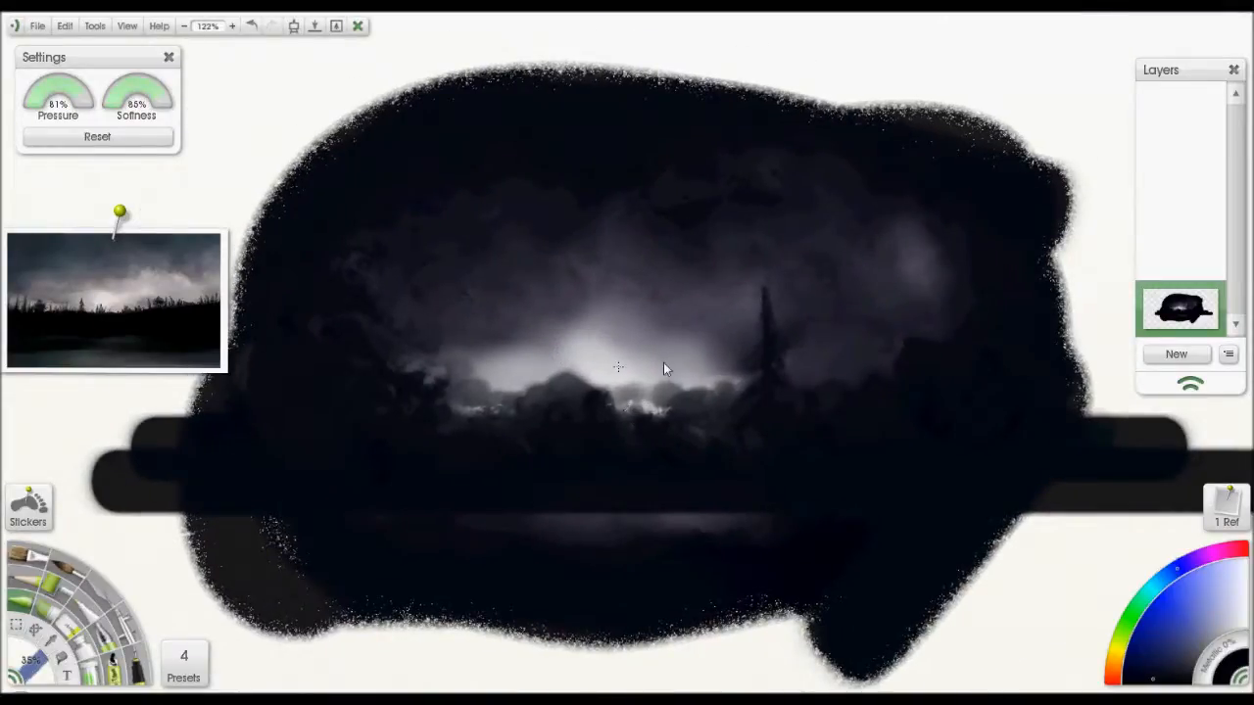
drag(621, 439, 569, 450)
drag(666, 406, 670, 425)
mouse_move(655, 357)
mouse_down()
mouse_move(661, 371)
mouse_move(662, 343)
mouse_move(679, 388)
mouse_move(669, 408)
mouse_up()
Step: Add another slender conifer between the first narrow tree and the tall one, and reduce the brush to 14%
key(bracketright)
key(bracketright)
key(bracketright)
key(bracketright)
key(bracketright)
key(bracketright)
key(bracketright)
key(bracketright)
key(bracketright)
key(bracketright)
mouse_move(659, 356)
mouse_down()
mouse_move(657, 424)
mouse_move(676, 399)
mouse_move(659, 373)
mouse_move(665, 416)
mouse_move(702, 354)
mouse_move(701, 420)
mouse_move(701, 355)
mouse_up()
key(bracketleft)
key(bracketleft)
key(bracketleft)
key(bracketleft)
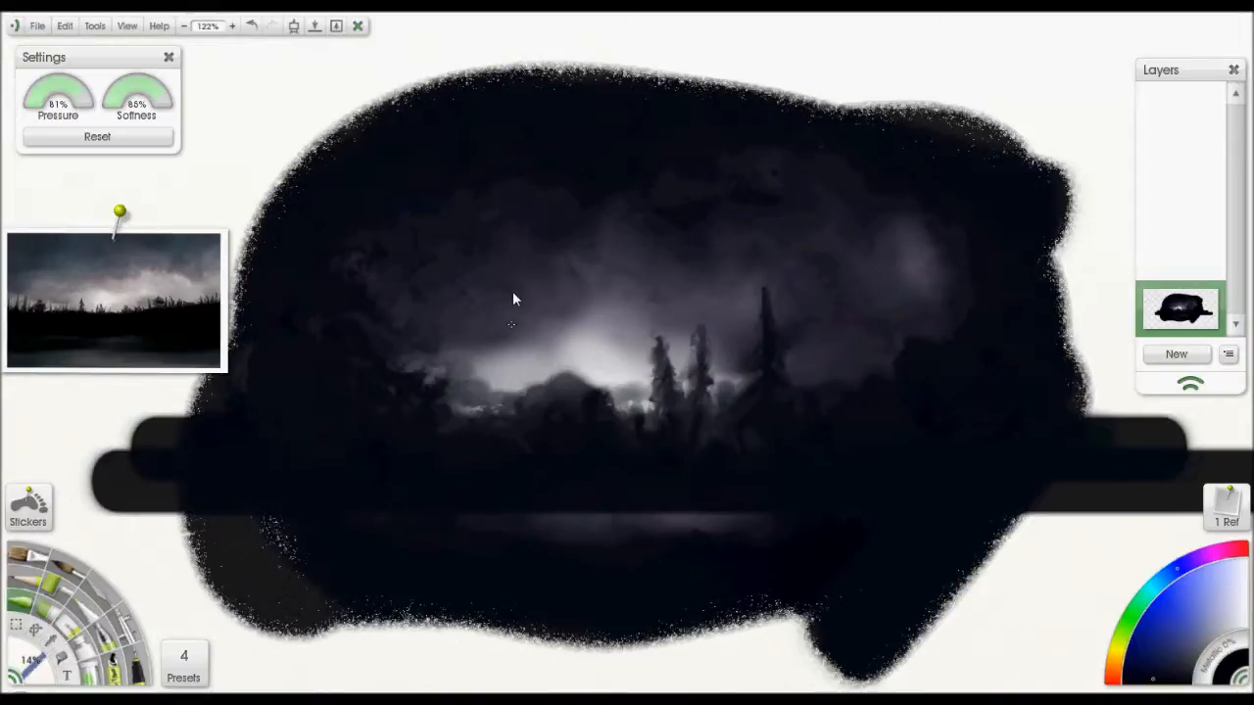
Step: Tint the upper-left clouds with a dark teal and blend them using a tone sampled from the sky
drag(442, 388, 534, 465)
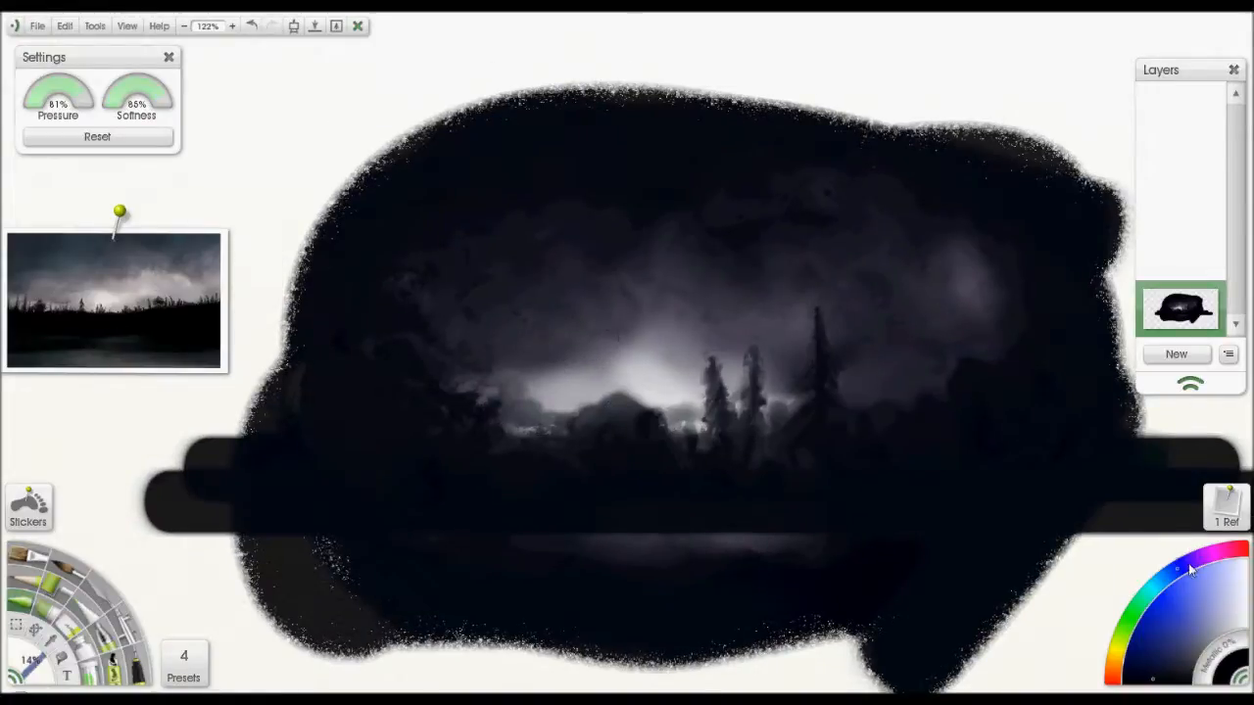
click(1175, 672)
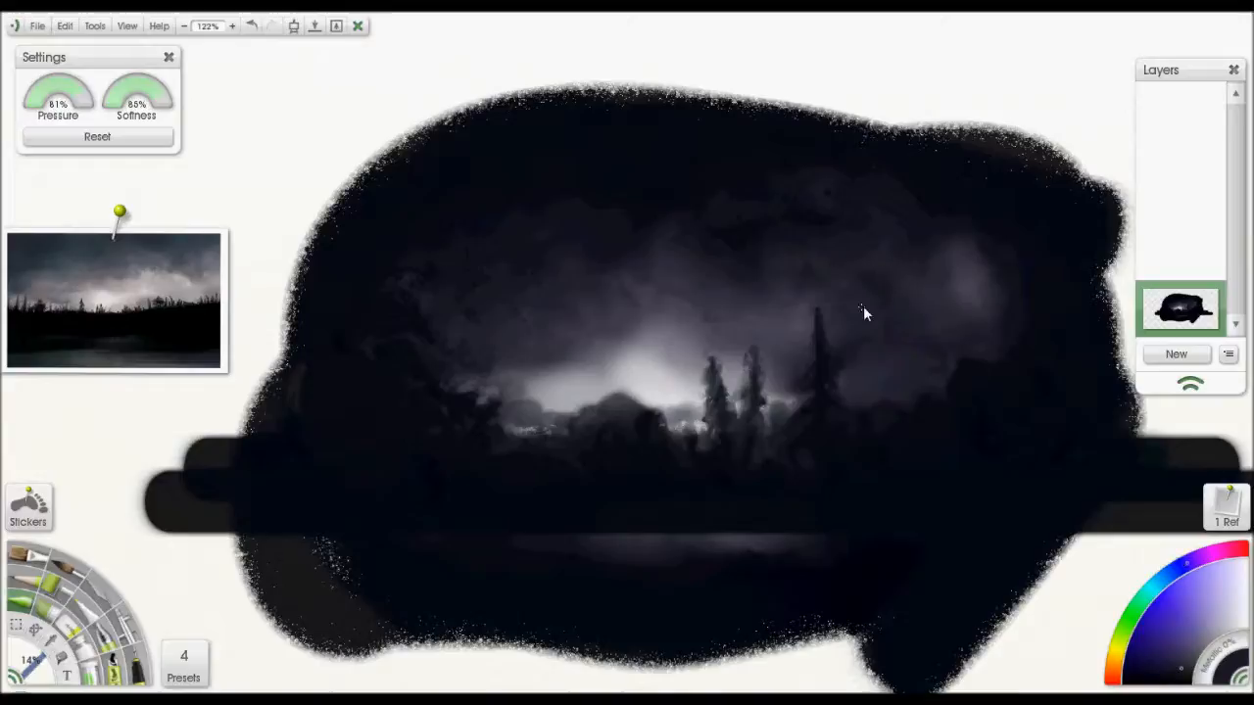
click(1156, 603)
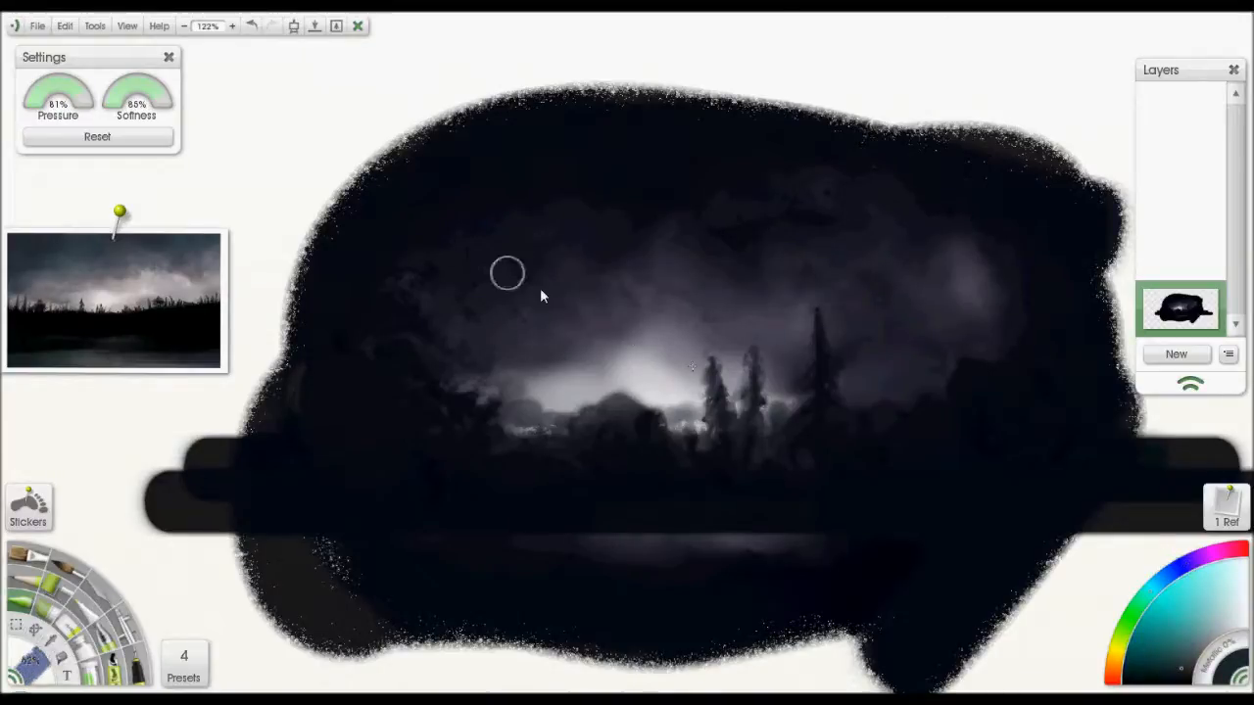
drag(508, 274, 541, 290)
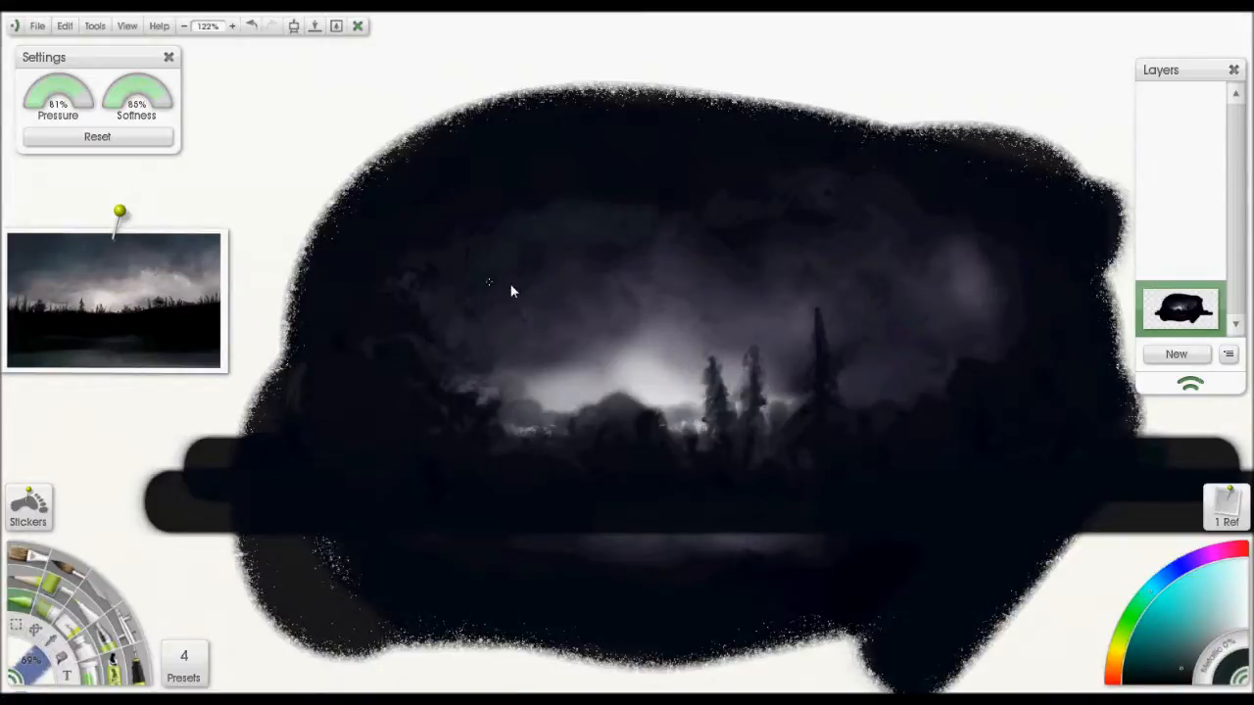
alt+click(622, 235)
drag(575, 263, 620, 265)
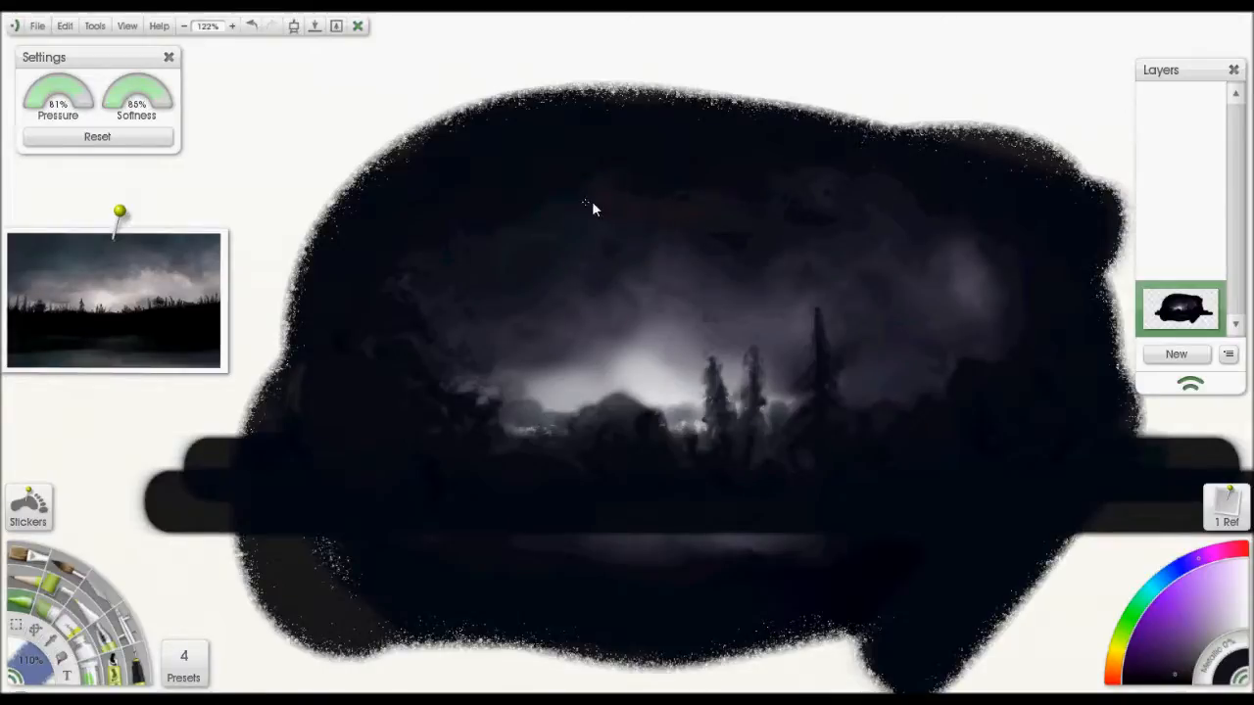
Step: Tint the left clouds with a dark red using a 110% brush and sample nearby cloud tones to soften it
click(1227, 576)
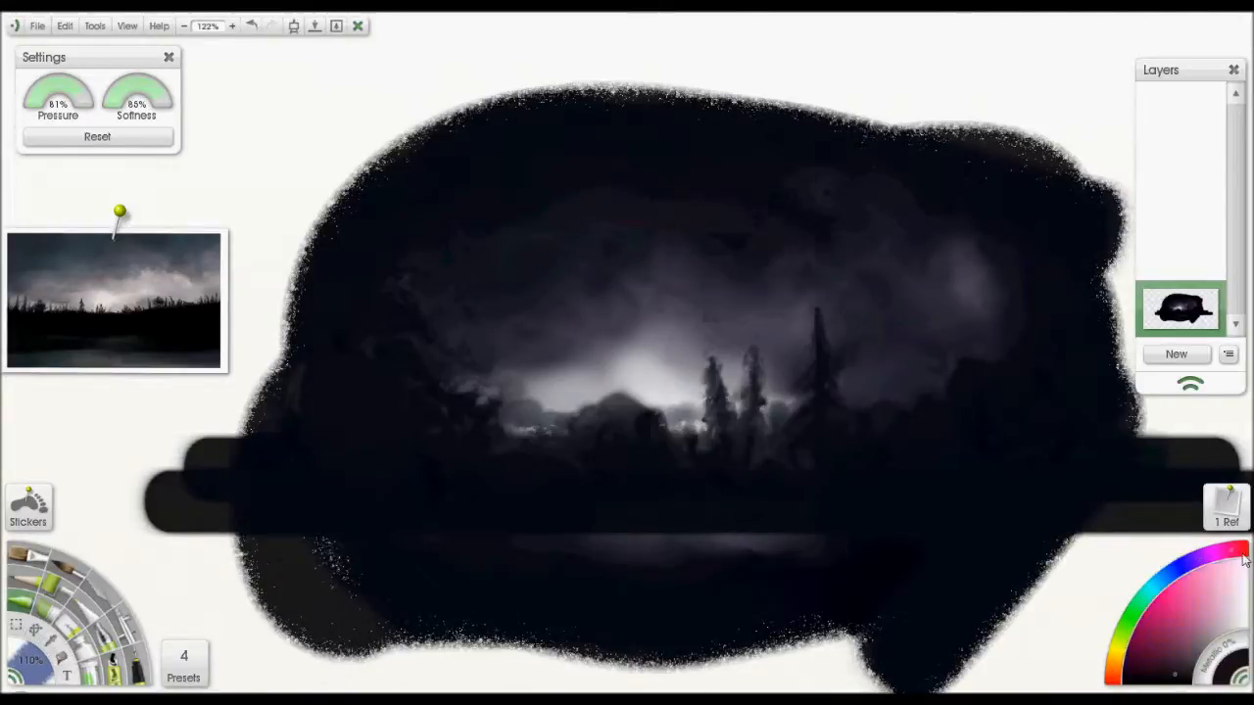
mouse_move(450, 344)
mouse_down()
mouse_move(412, 298)
mouse_move(466, 340)
mouse_move(424, 289)
mouse_move(469, 311)
mouse_up()
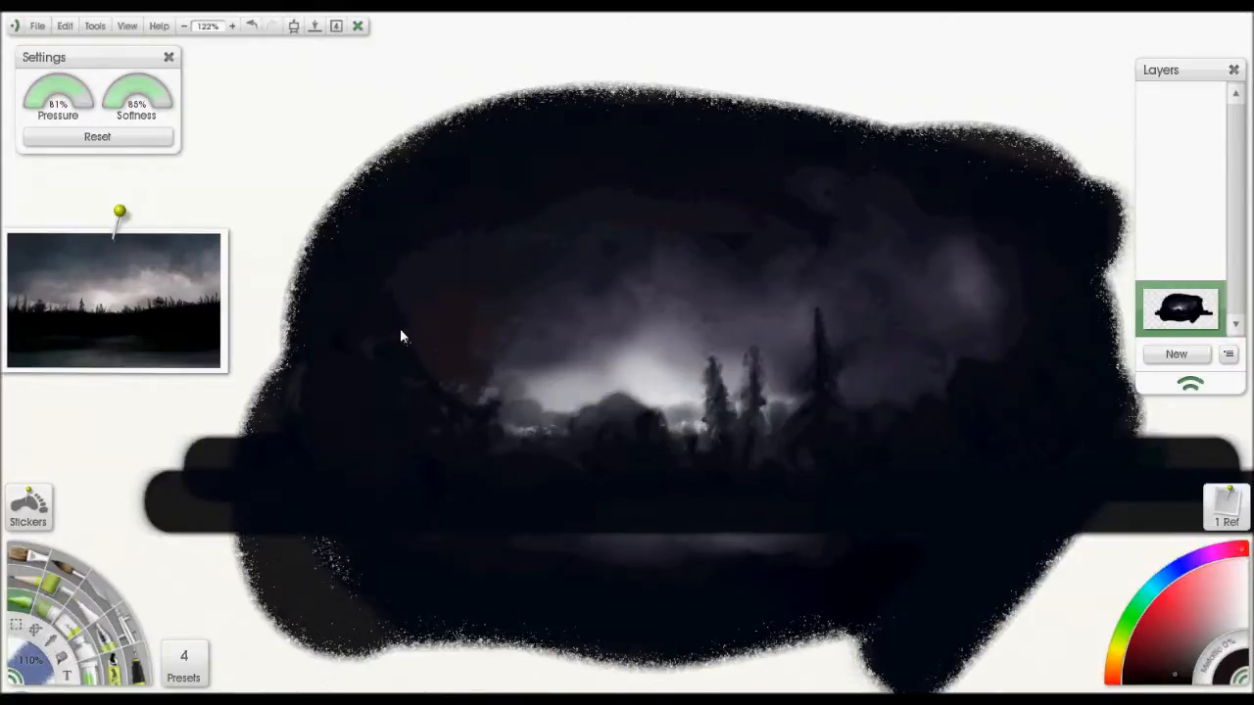
alt+click(529, 327)
alt+click(513, 335)
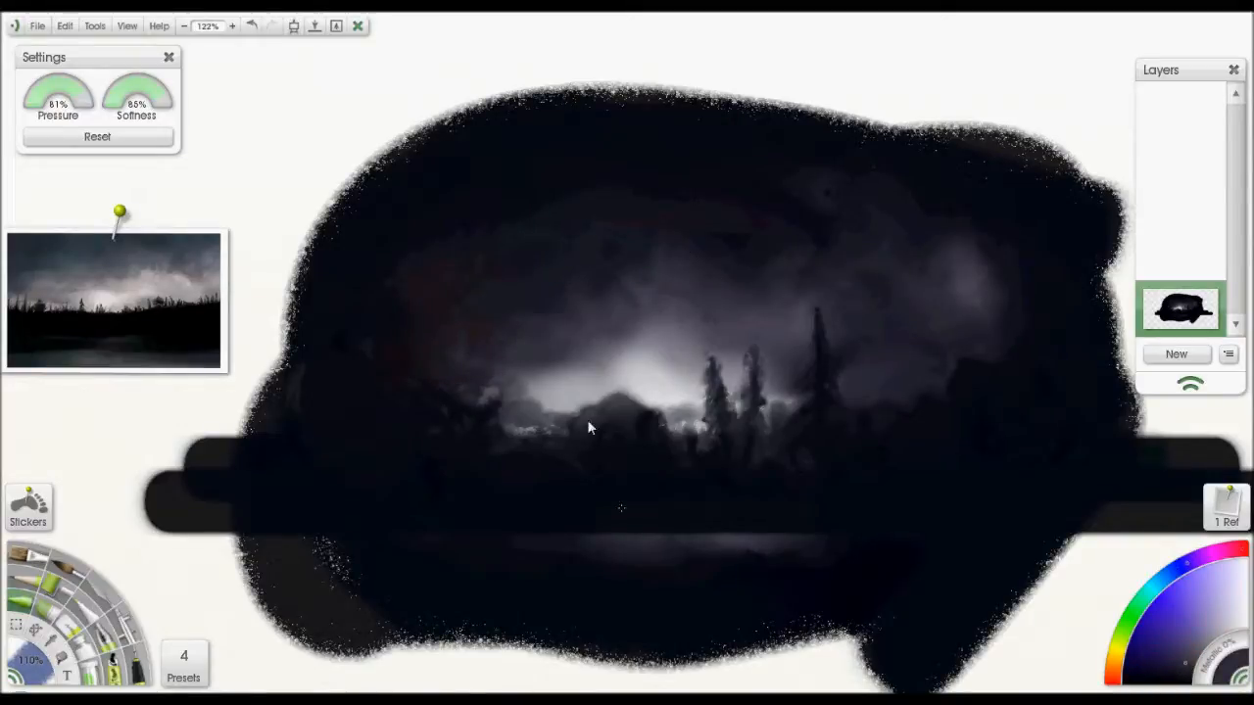
Step: Rework the upper-left clouds with sampled violet-gray tones and add small pale wisps across the upper sky
mouse_move(579, 263)
mouse_down()
mouse_move(560, 209)
mouse_move(507, 217)
mouse_up()
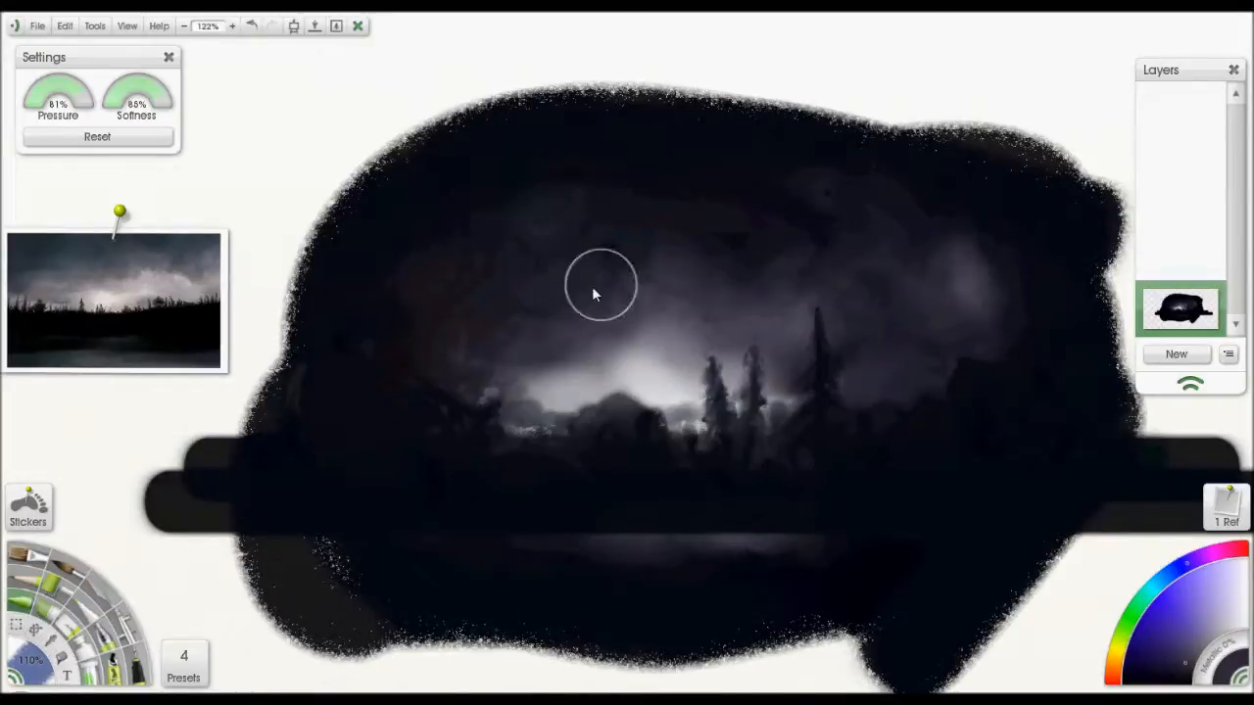
drag(591, 286, 525, 296)
mouse_move(613, 256)
mouse_down()
mouse_move(600, 222)
mouse_move(563, 222)
mouse_move(736, 190)
mouse_up()
alt+click(735, 188)
drag(605, 203, 712, 203)
mouse_move(552, 210)
mouse_down()
mouse_move(677, 196)
mouse_move(518, 236)
mouse_move(611, 207)
mouse_up()
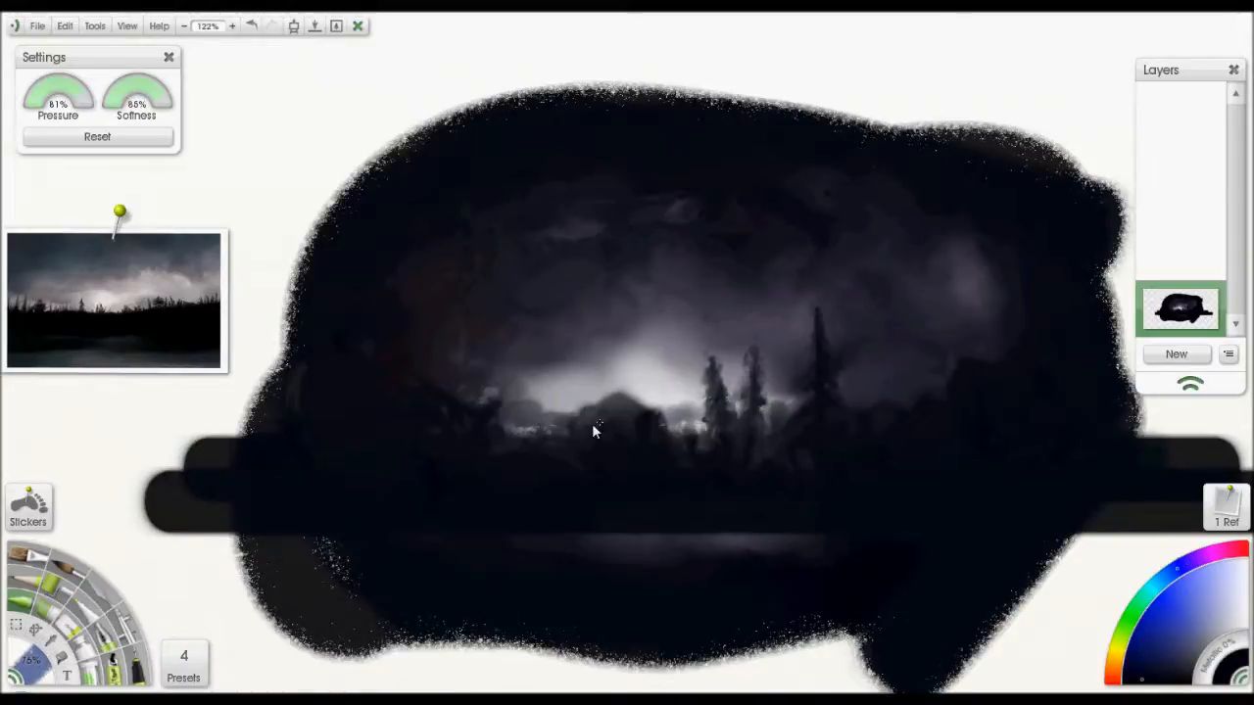
Step: Clear the entire painting from the layer
scroll(624, 534, down, 2)
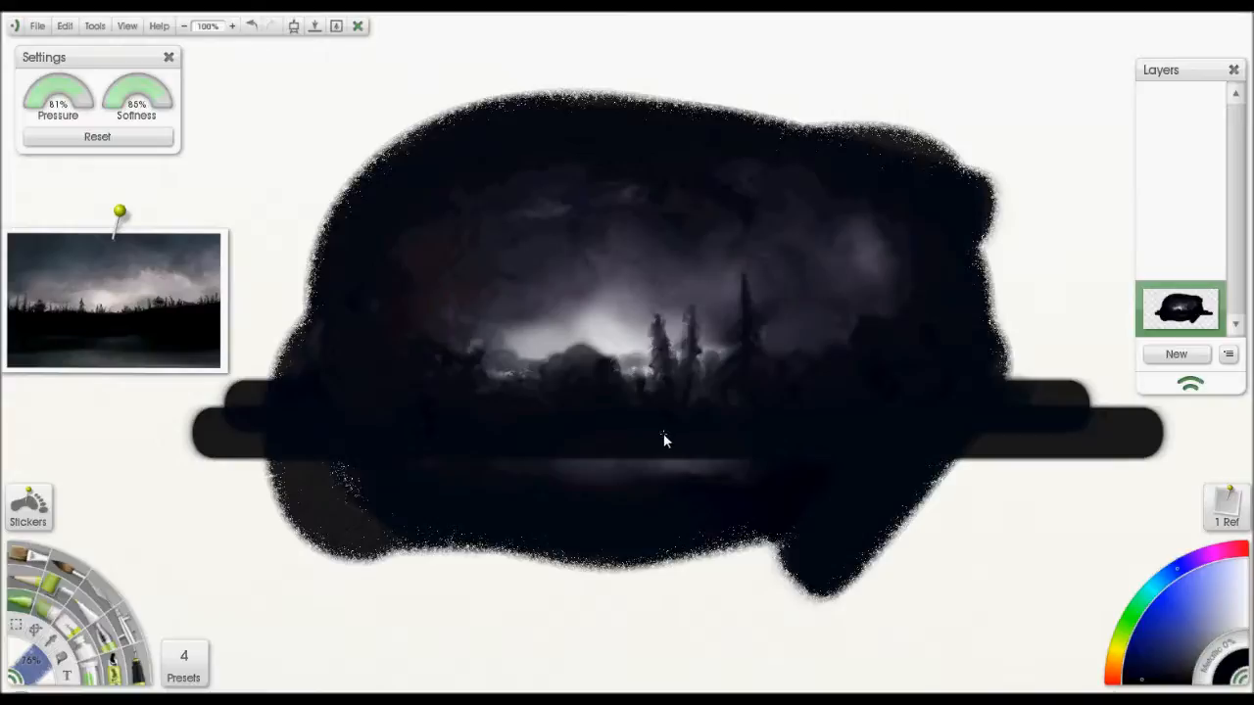
key(Delete)
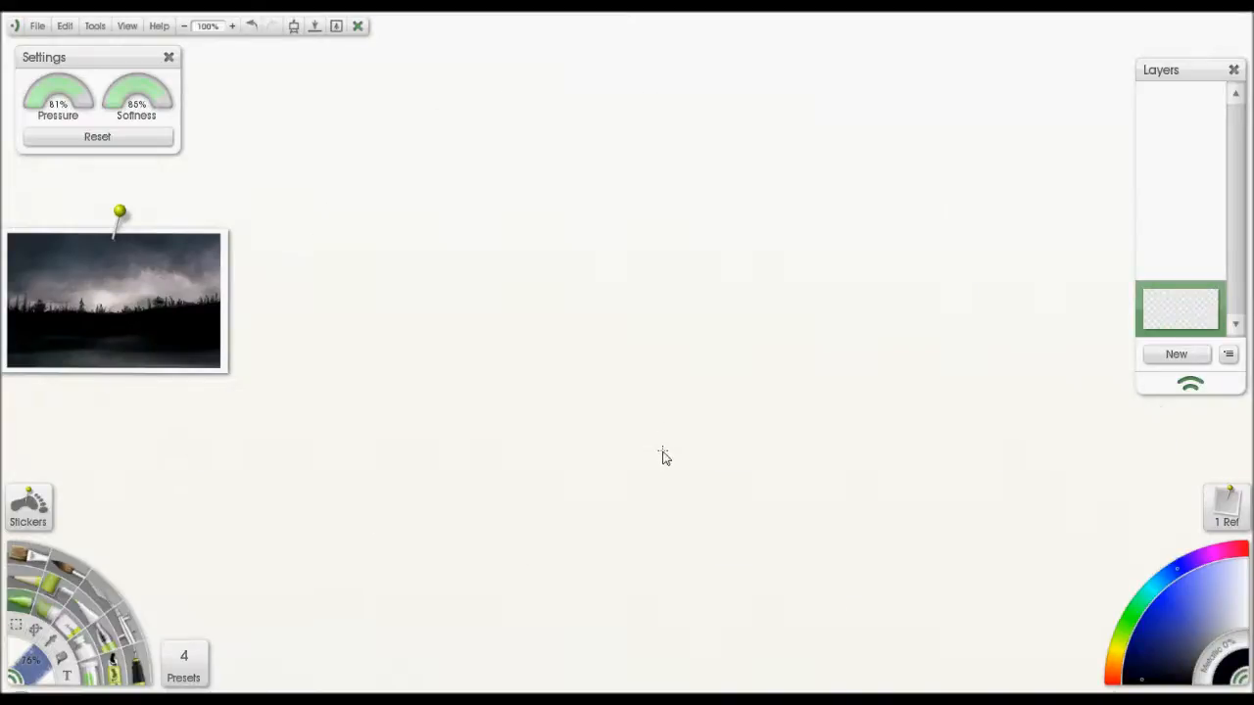